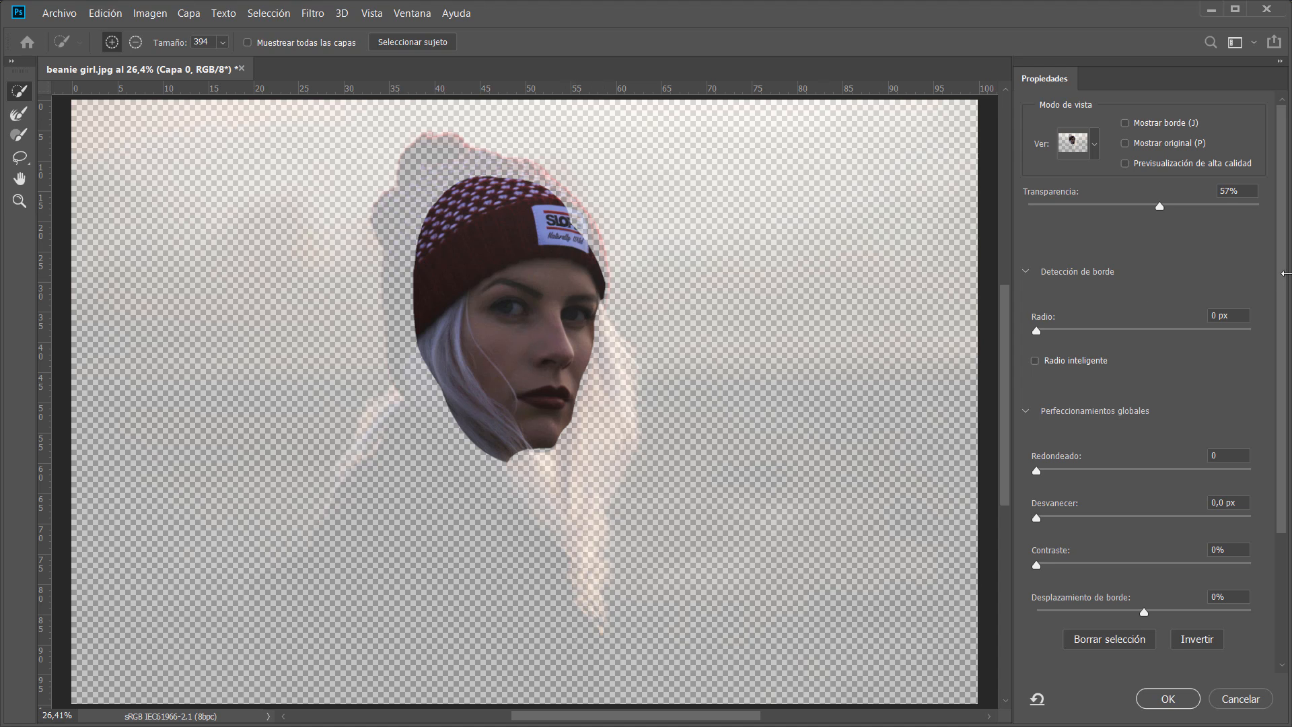
Collapse and re-expand the Edge Detection, Global Refinements and Output Settings sections of the Select and Mask properties.
{"action": "scroll", "coordinate": [1282, 278], "scroll_direction": "down", "scroll_amount": 5}
{"action": "left_click", "coordinate": [1027, 272]}
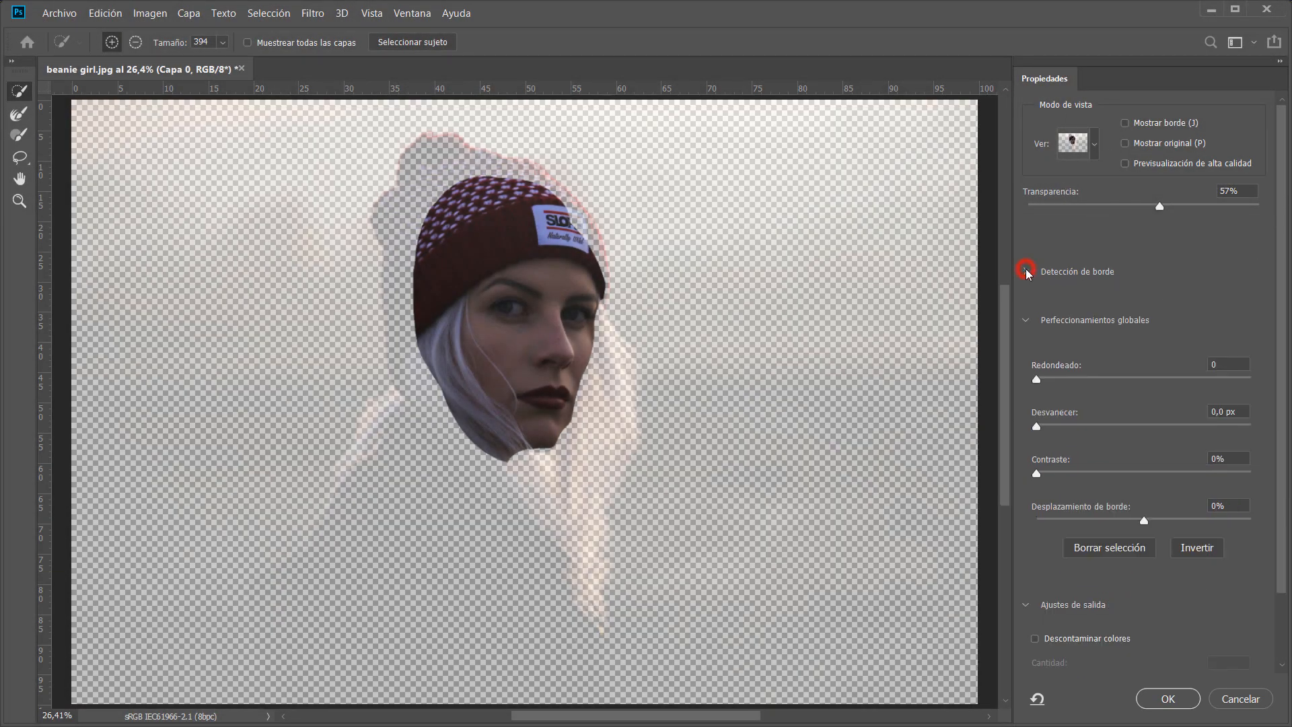
{"action": "left_click", "coordinate": [1025, 320]}
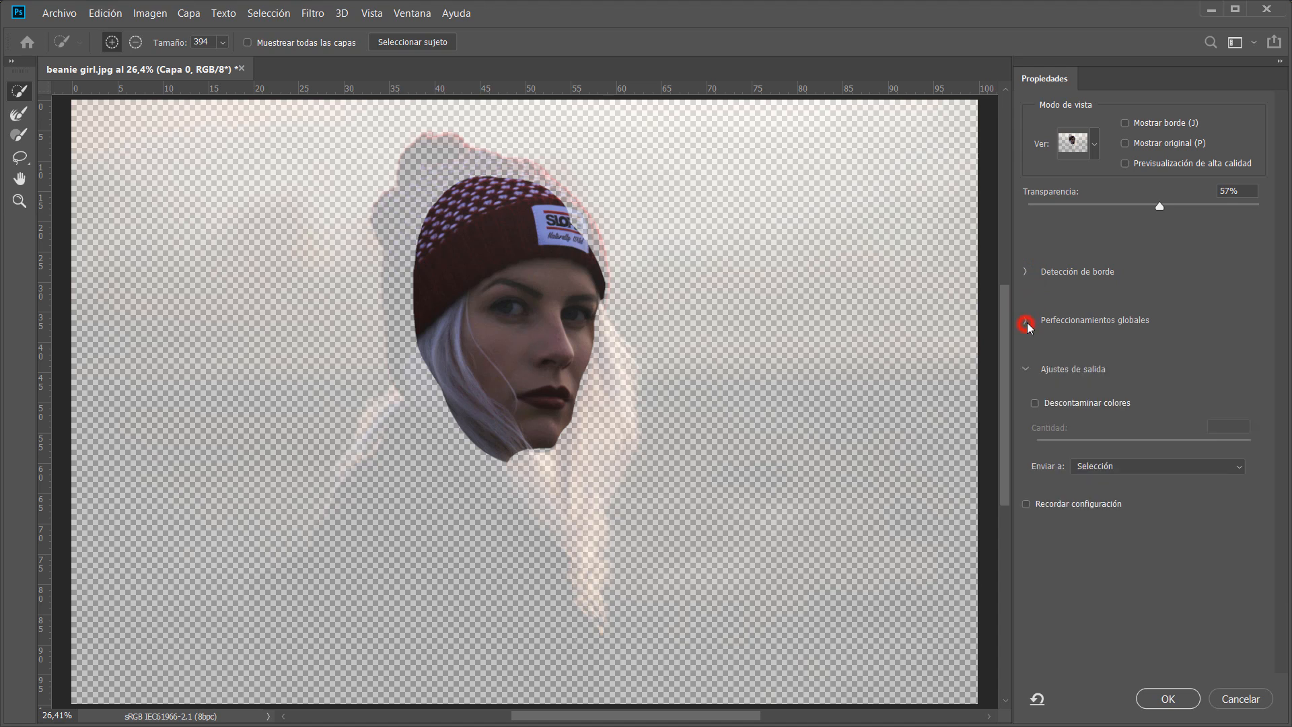
{"action": "left_click", "coordinate": [1025, 369]}
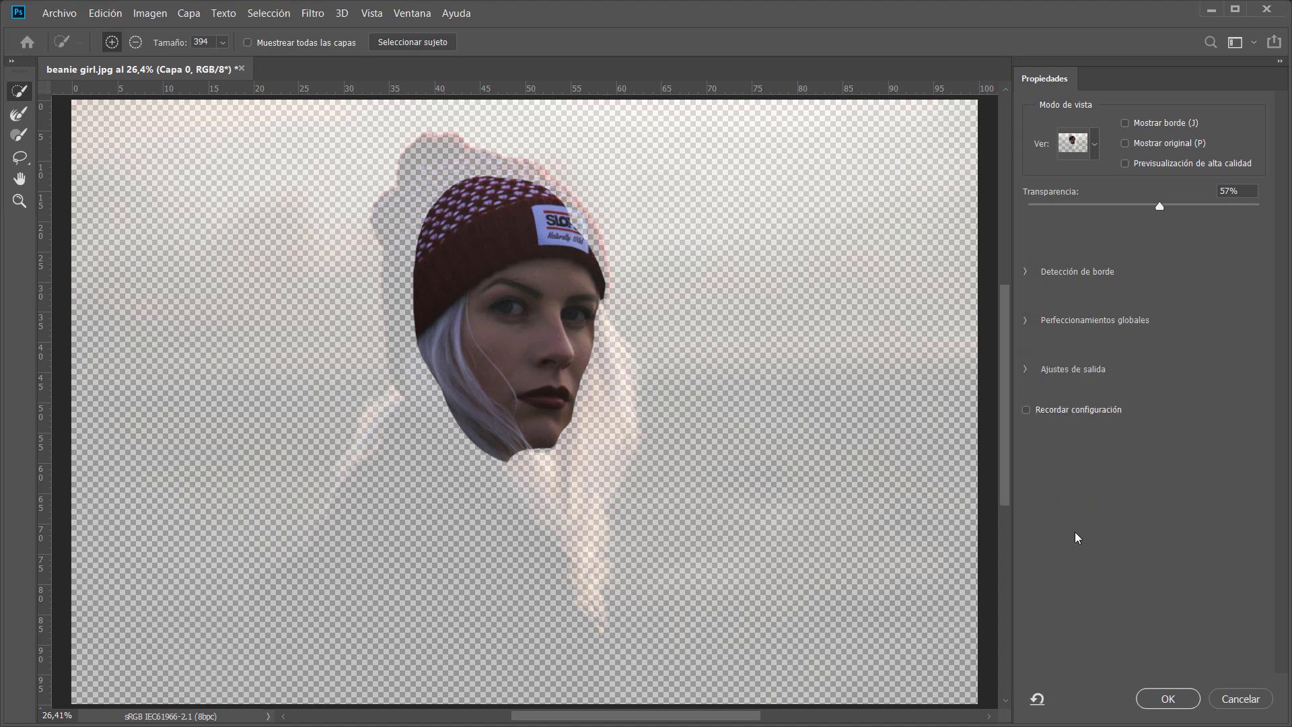
{"action": "left_click", "coordinate": [1024, 367]}
{"action": "left_click", "coordinate": [1024, 320]}
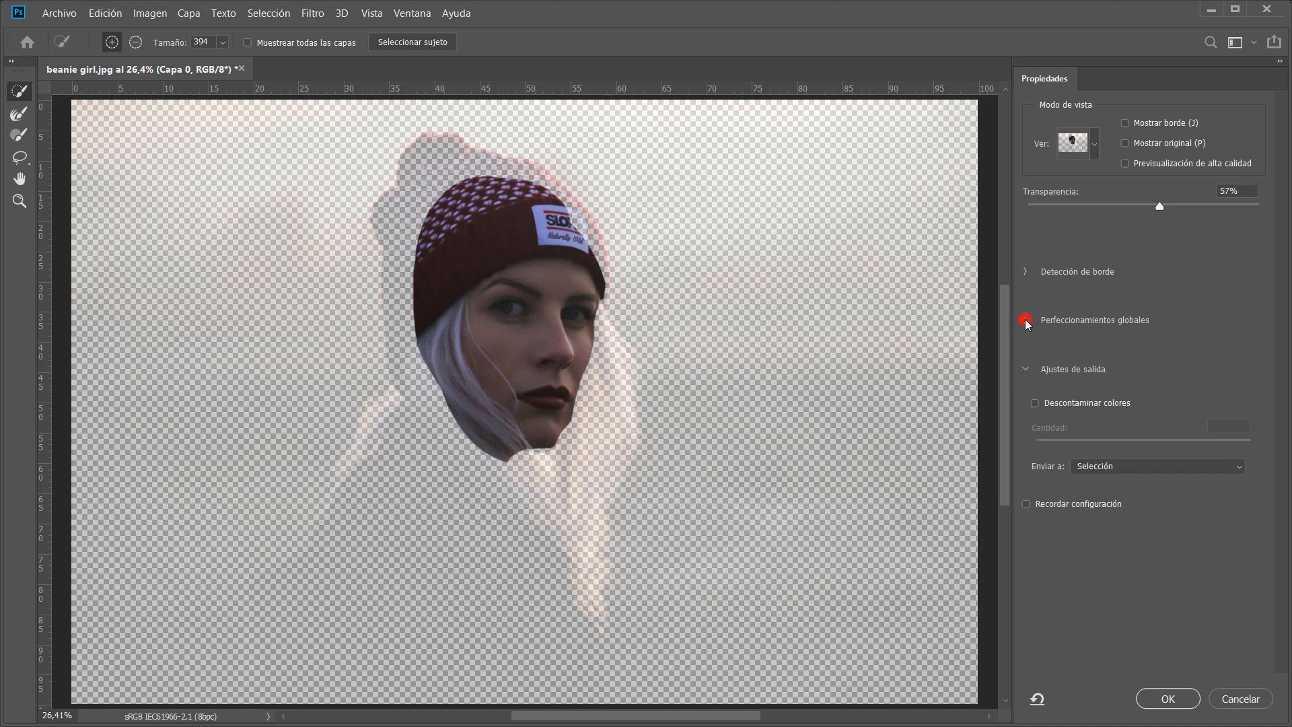
{"action": "left_click", "coordinate": [1024, 272]}
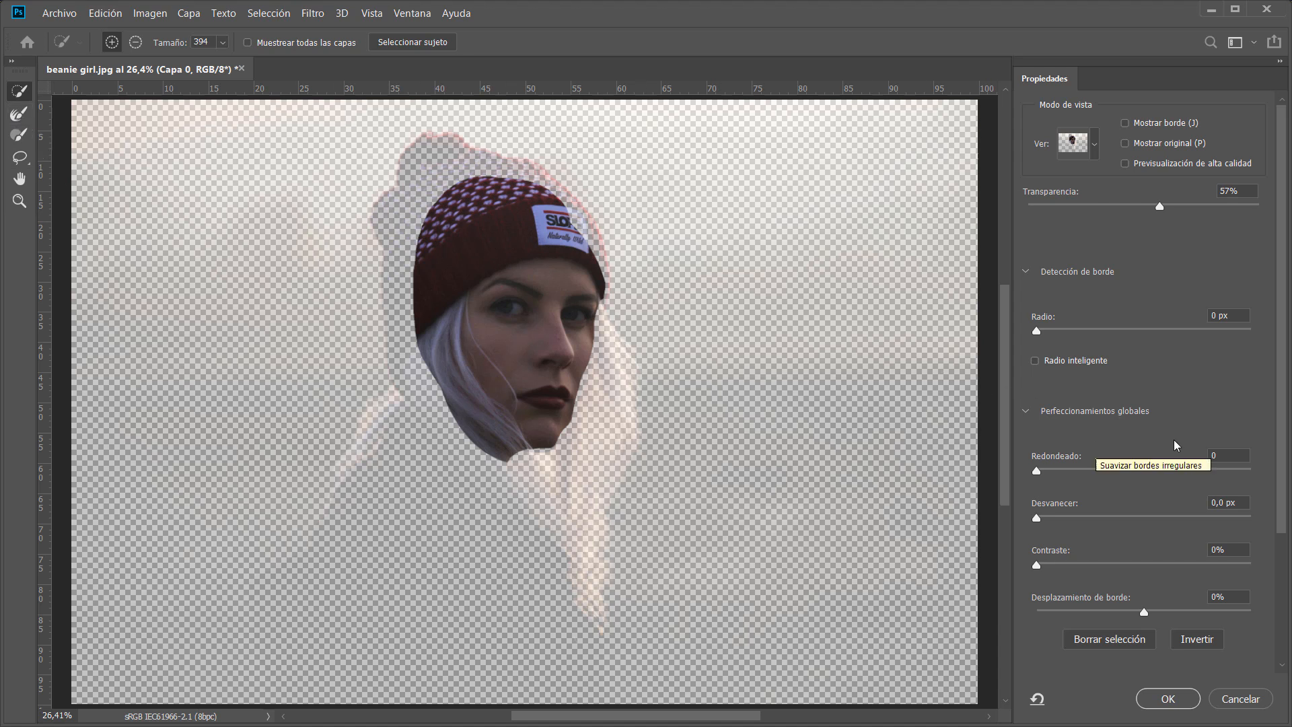
Set the Feather (Desvanecer) of the face selection to about 45.6 px.
{"action": "left_click", "coordinate": [1282, 402]}
{"action": "left_click_drag", "start_coordinate": [1282, 407], "coordinate": [1282, 501]}
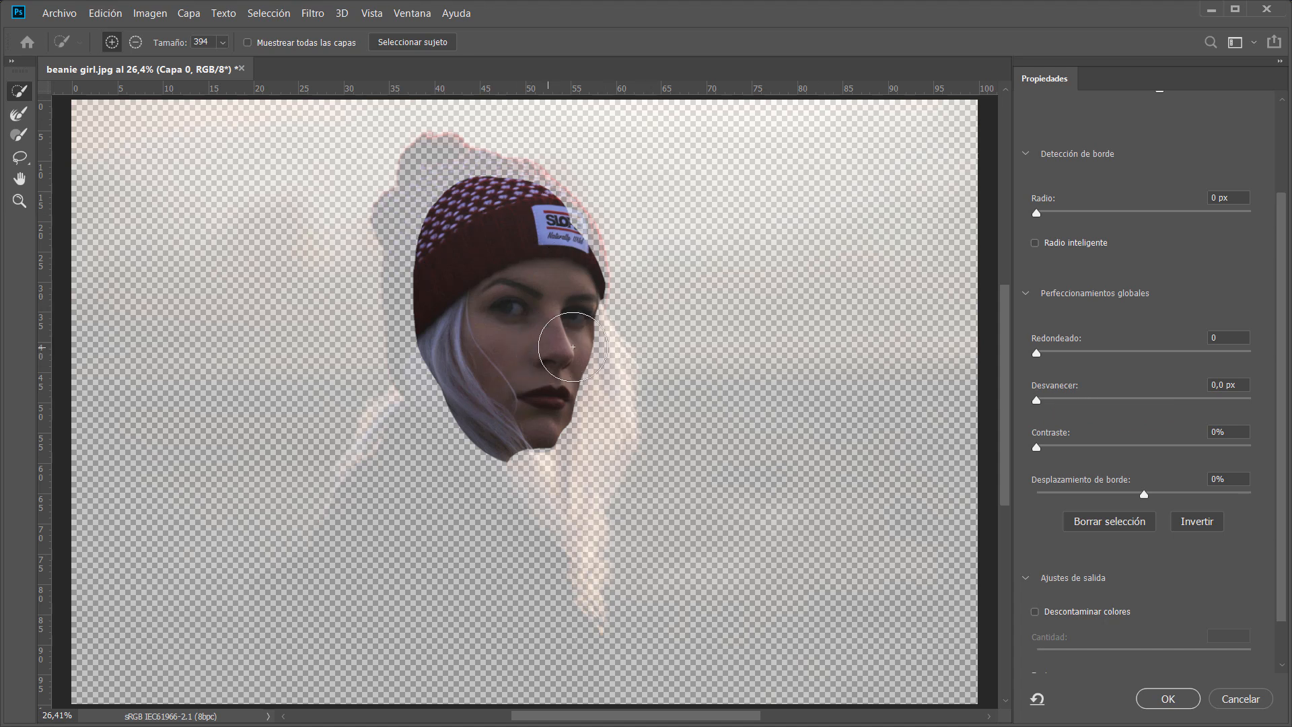
{"action": "left_click_drag", "start_coordinate": [1037, 401], "coordinate": [1138, 396]}
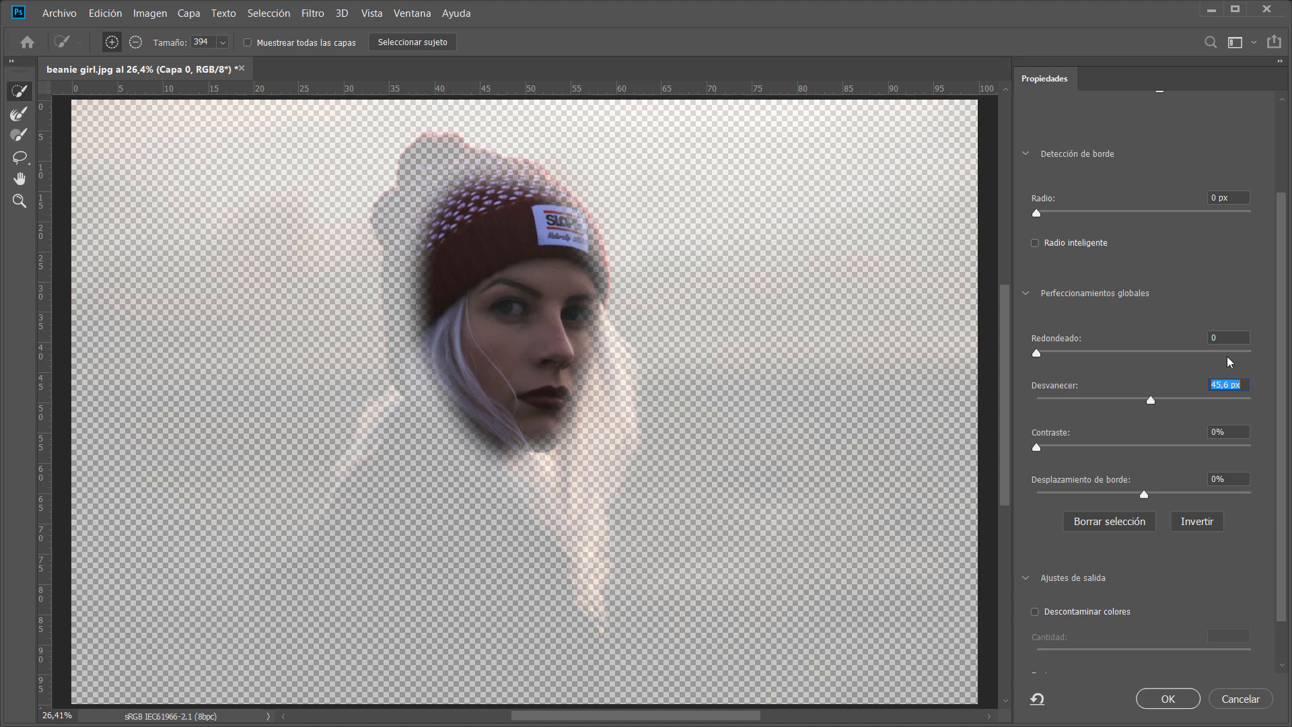
Switch the view mode through Marching Ants and Overlay to Black & White, and raise the Feather to about 66.9 px.
{"action": "left_click_drag", "start_coordinate": [1284, 277], "coordinate": [1284, 185]}
{"action": "left_click", "coordinate": [1095, 145]}
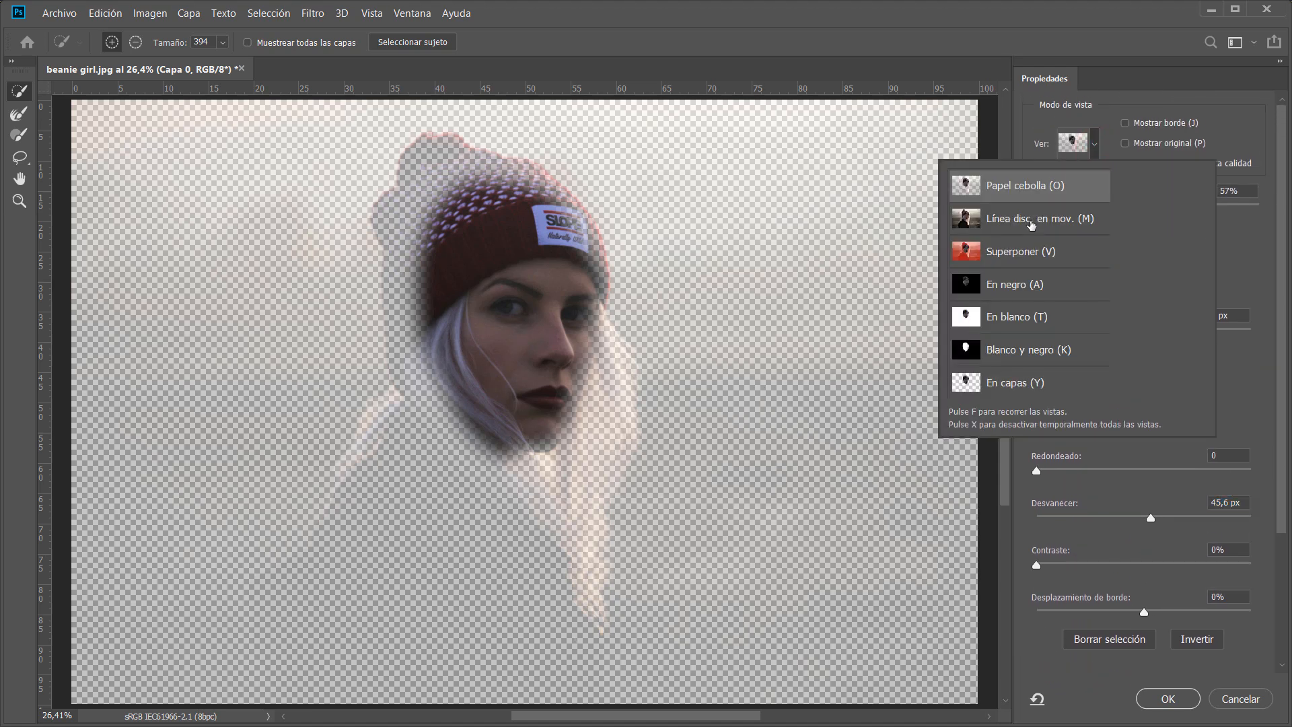
{"action": "left_click", "coordinate": [1029, 225]}
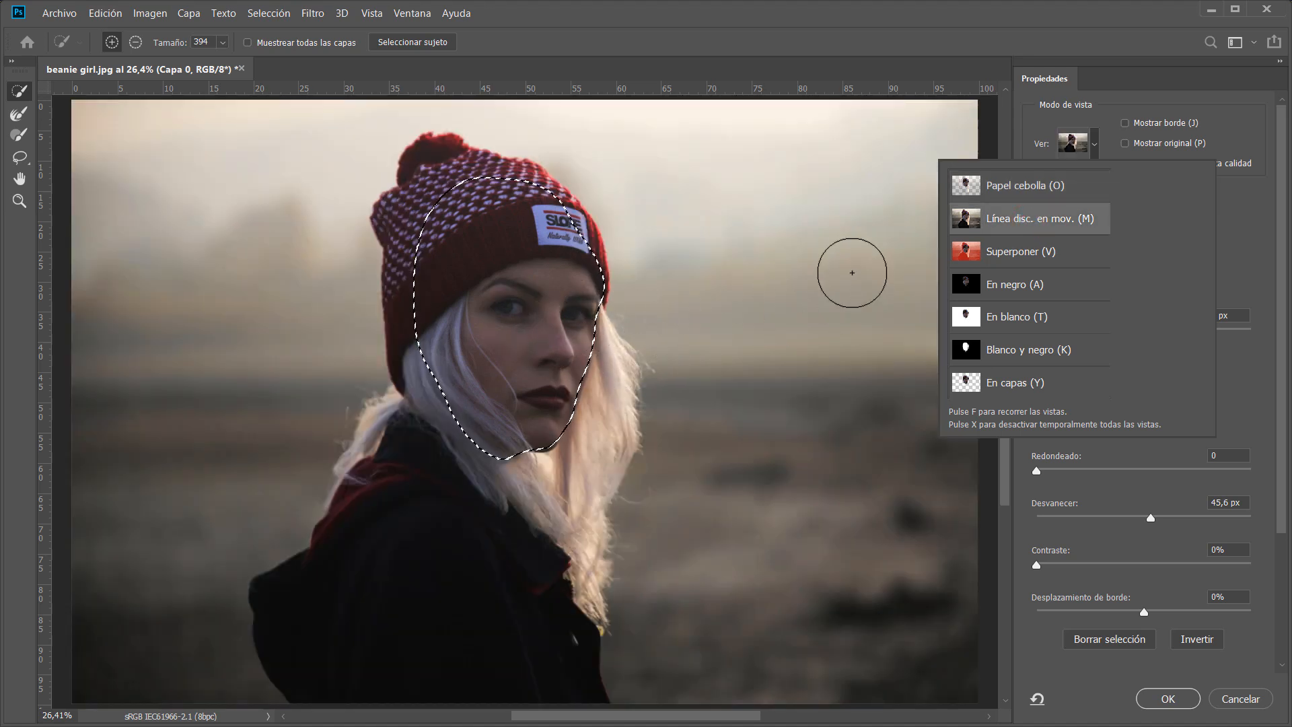
{"action": "left_click", "coordinate": [1014, 251]}
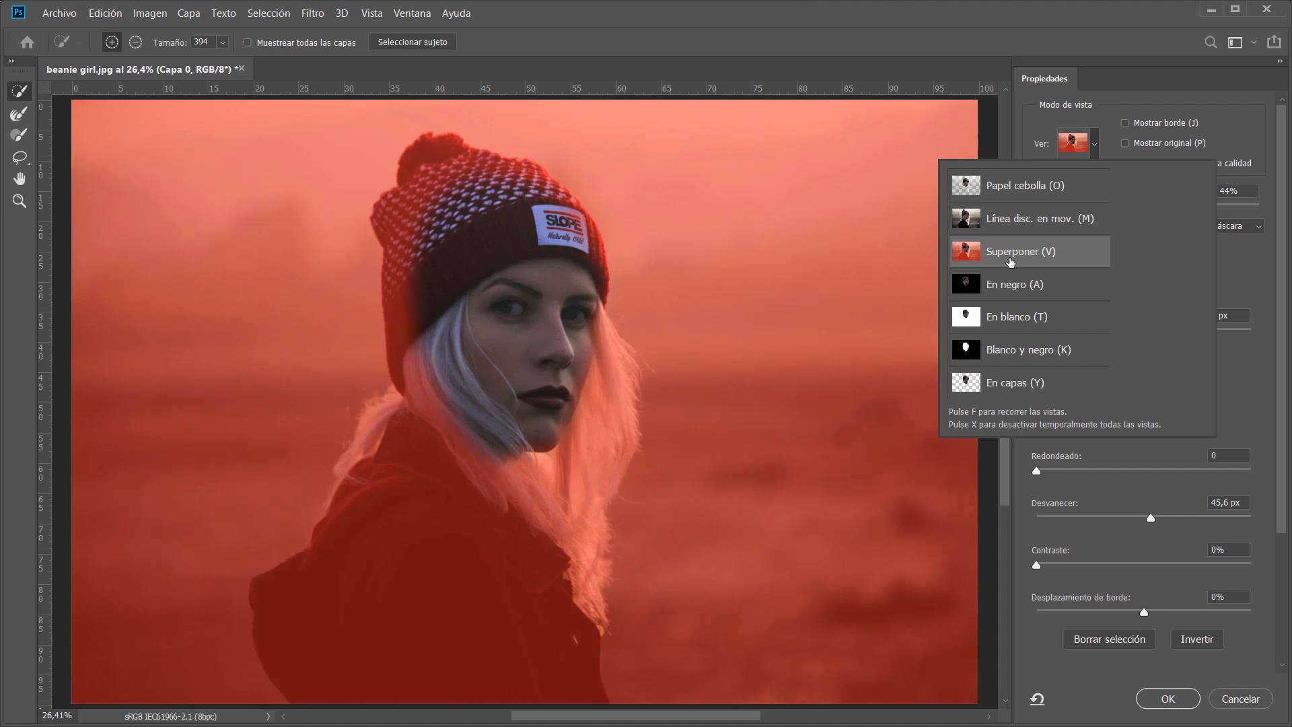
{"action": "left_click", "coordinate": [1007, 351]}
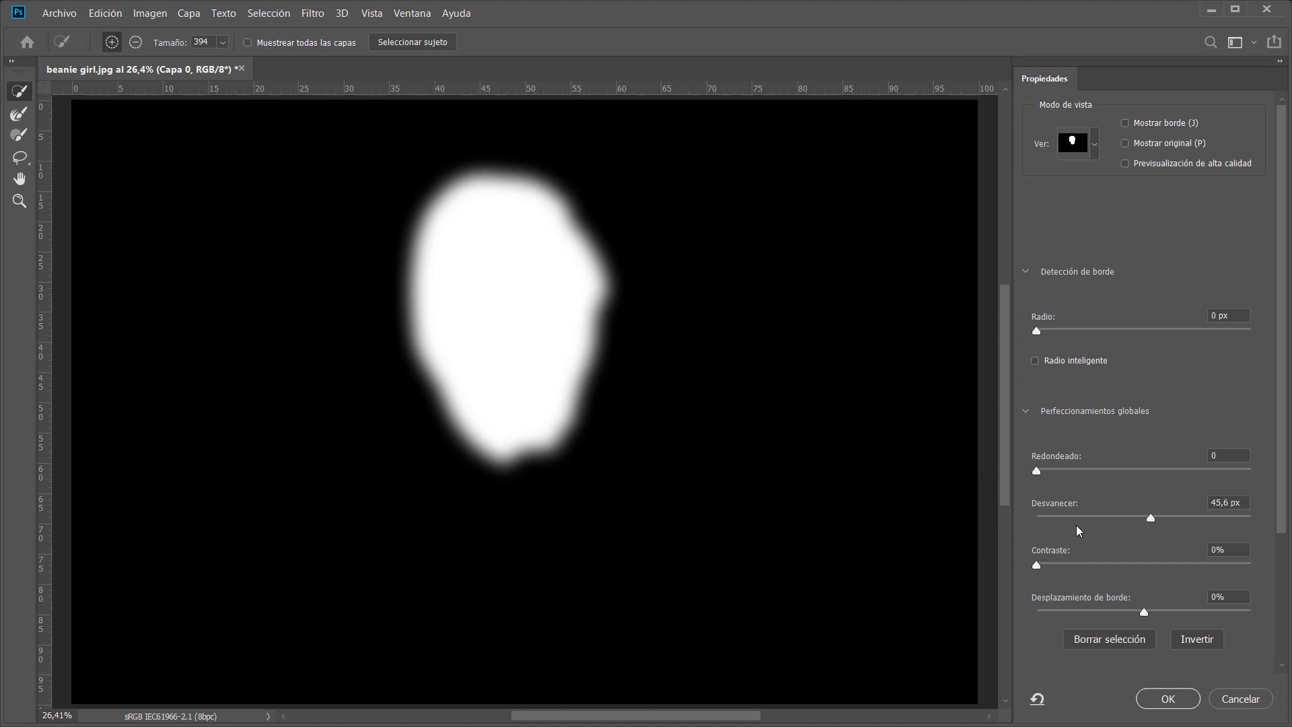
{"action": "mouse_move", "coordinate": [1149, 514]}
{"action": "left_mouse_down"}
{"action": "mouse_move", "coordinate": [1117, 507]}
{"action": "mouse_move", "coordinate": [1162, 509]}
{"action": "left_mouse_up"}
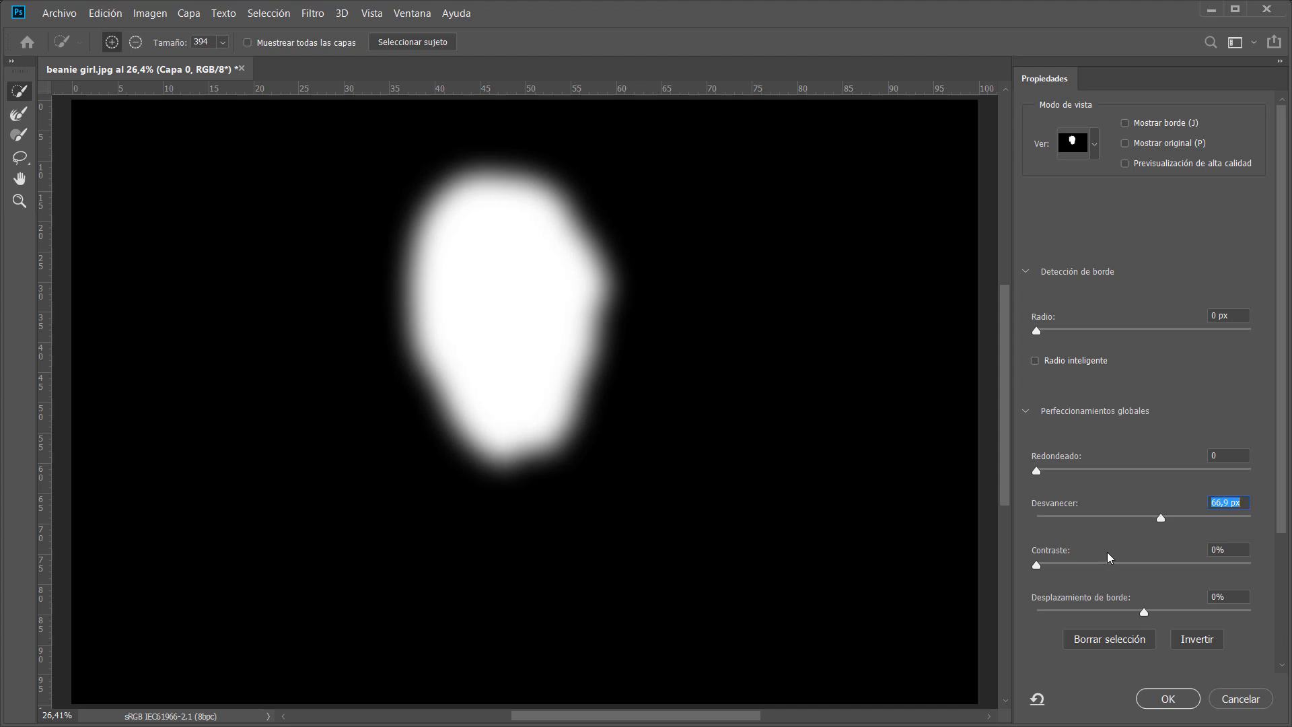
Try shifting the edge to +55%, then reset the Shift Edge (Desplazamiento de borde) back to 0%.
{"action": "scroll", "coordinate": [1281, 498], "scroll_direction": "down", "scroll_amount": 3}
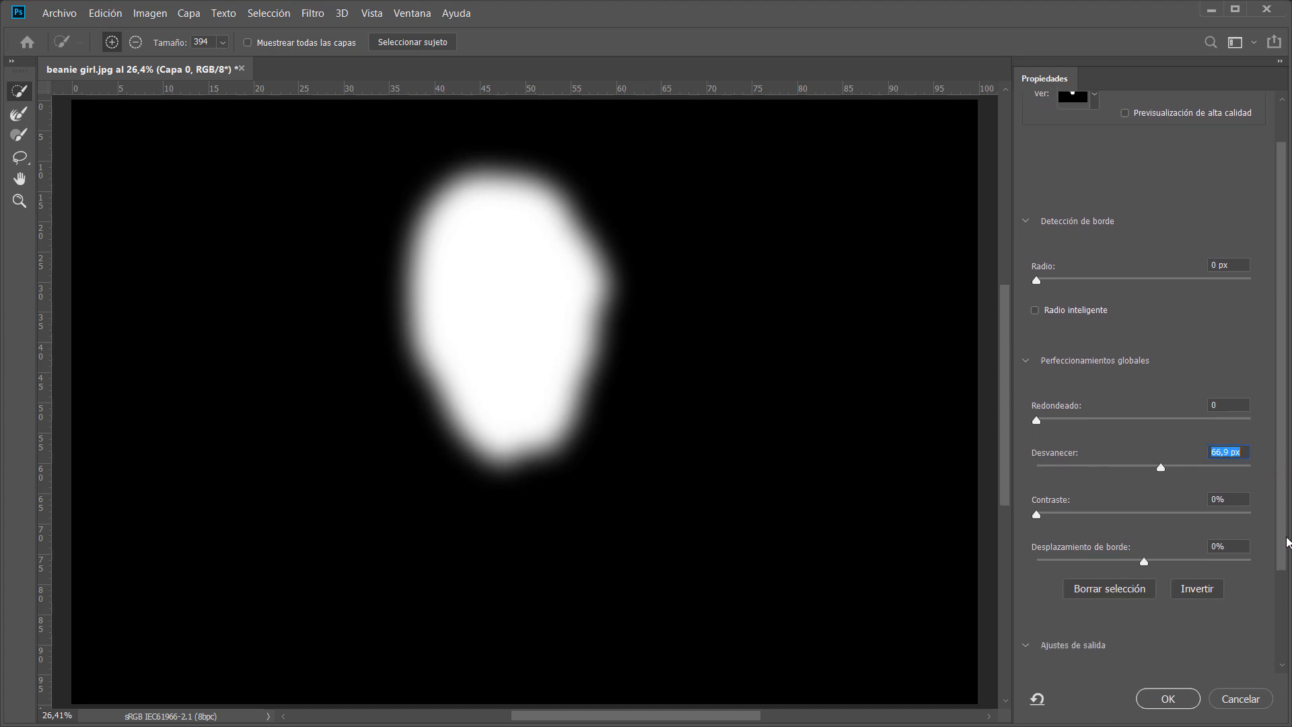
{"action": "left_click_drag", "start_coordinate": [1037, 513], "coordinate": [1001, 513]}
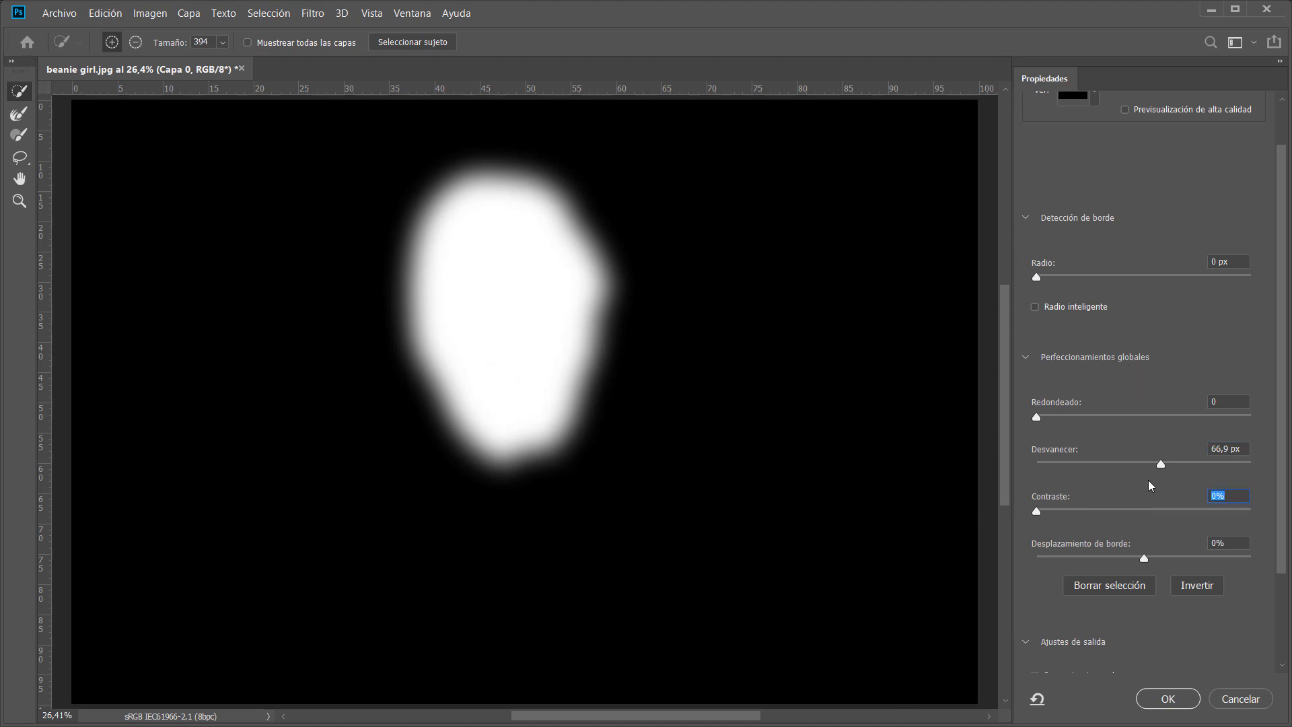
{"action": "mouse_move", "coordinate": [1146, 562]}
{"action": "left_mouse_down"}
{"action": "mouse_move", "coordinate": [1051, 558]}
{"action": "mouse_move", "coordinate": [1148, 559]}
{"action": "left_mouse_up"}
{"action": "left_click", "coordinate": [1196, 557]}
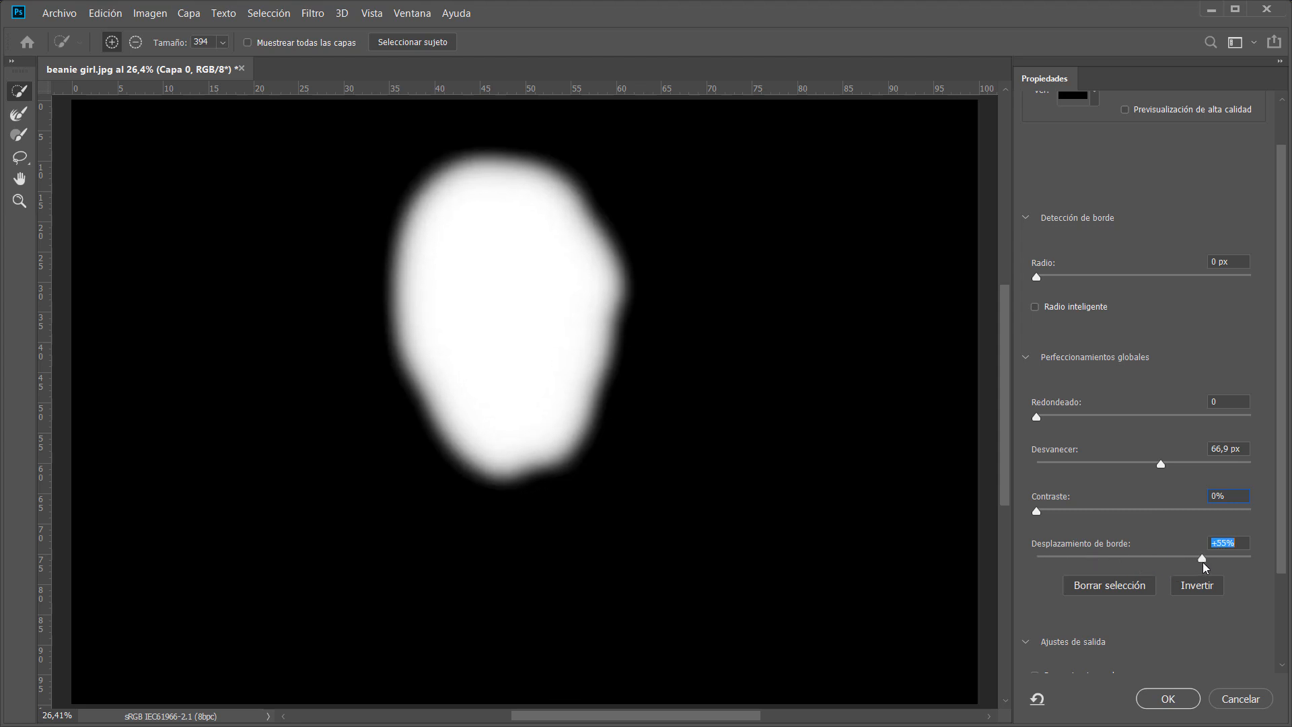
{"action": "double_click", "coordinate": [1098, 551]}
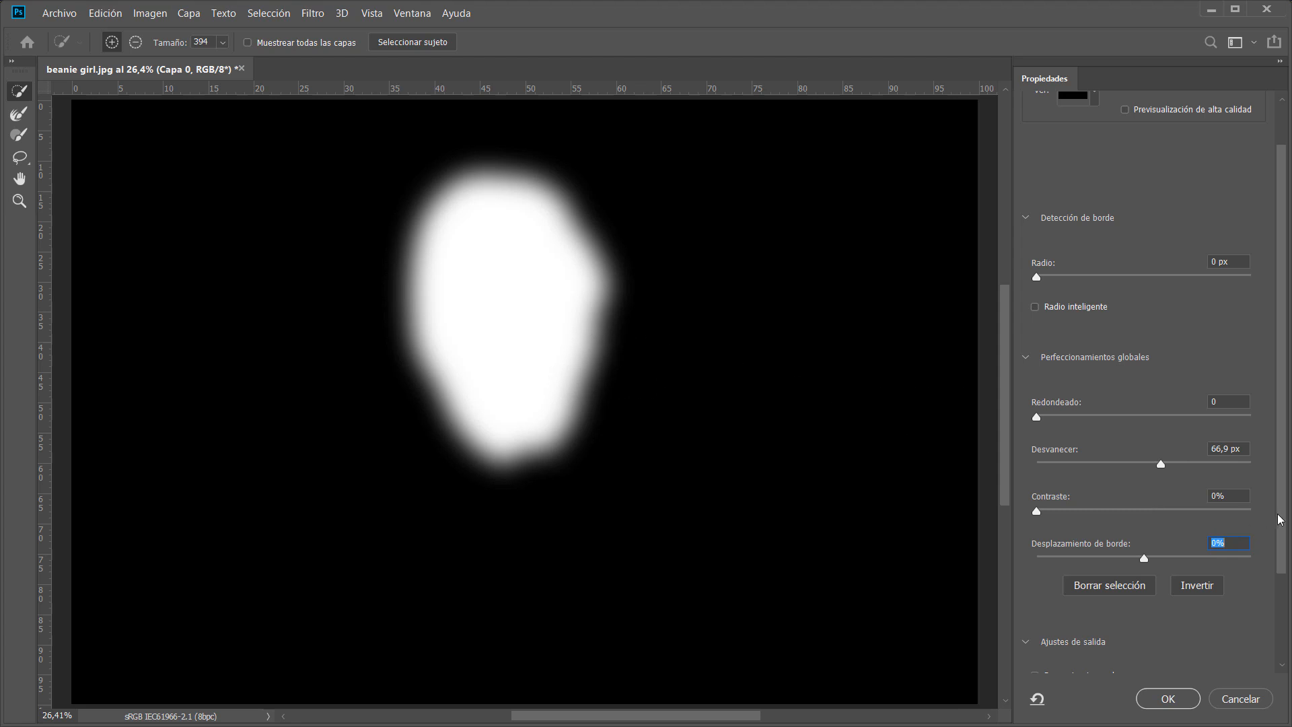
Switch the view mode back to Onion Skin (Papel cebolla).
{"action": "scroll", "coordinate": [1282, 523], "scroll_direction": "up", "scroll_amount": 2}
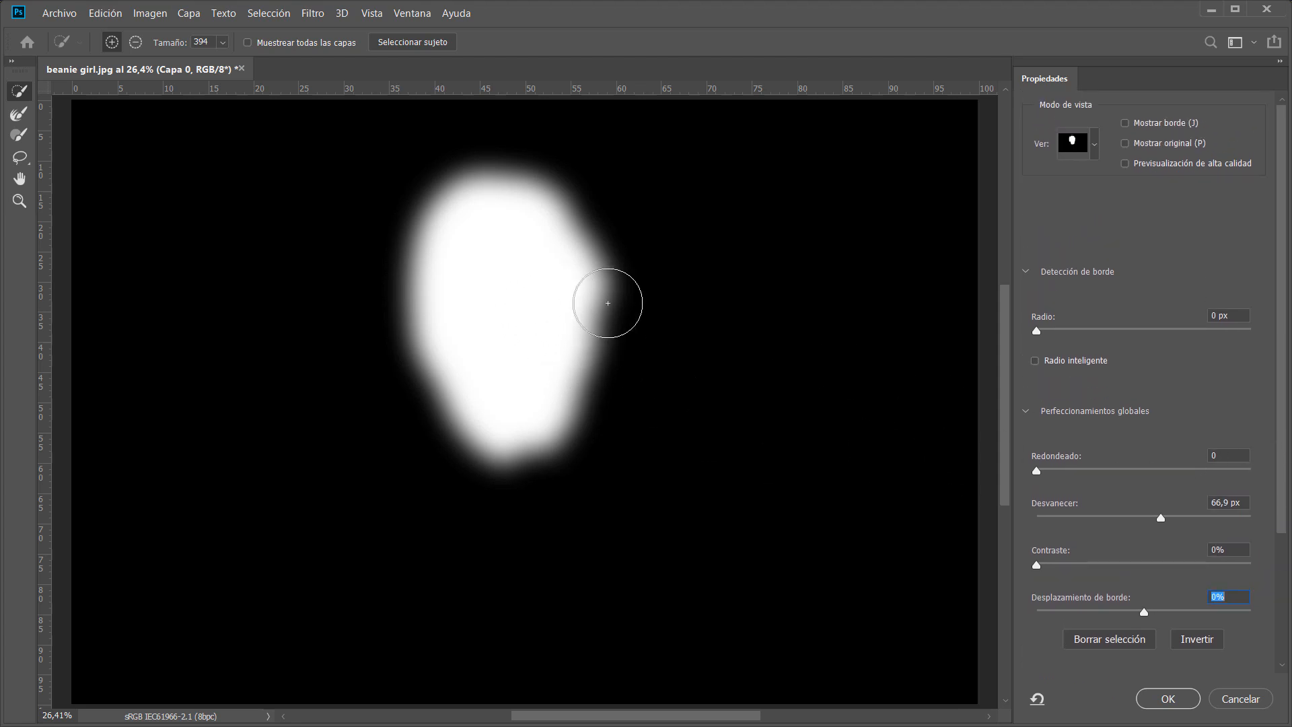
{"action": "left_click", "coordinate": [1095, 144]}
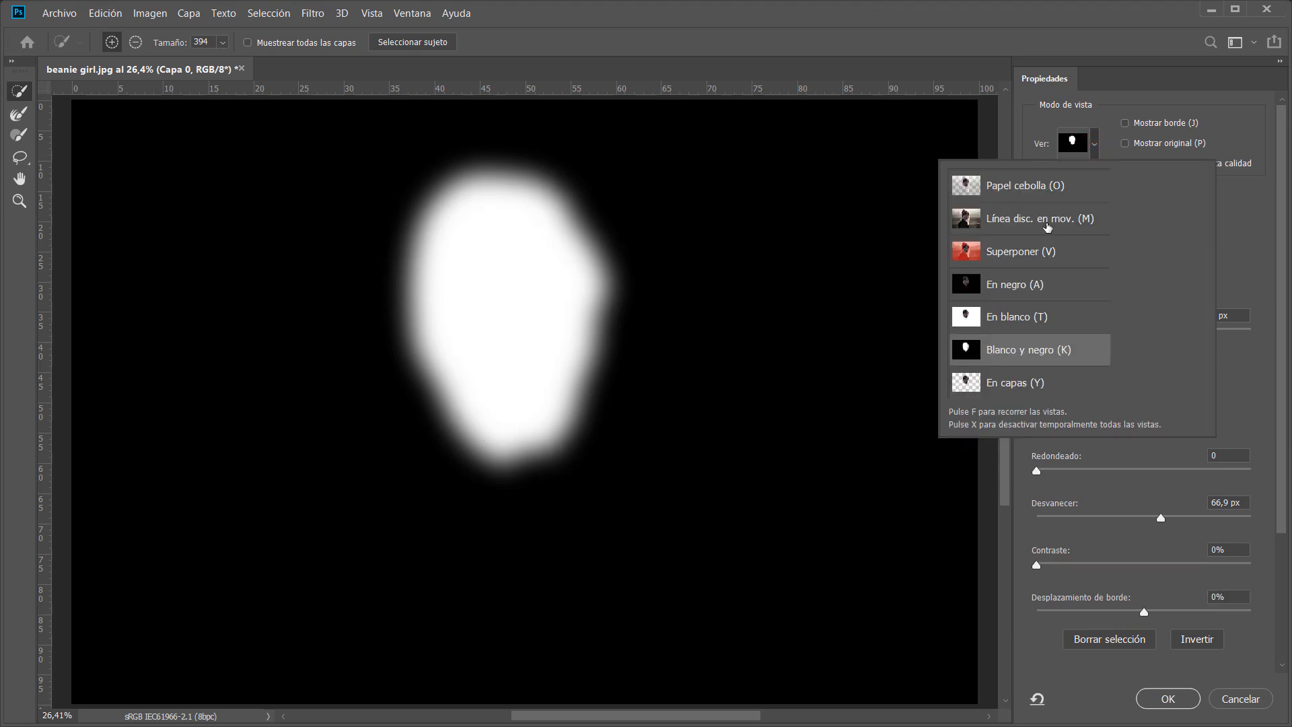
{"action": "left_click", "coordinate": [1030, 194]}
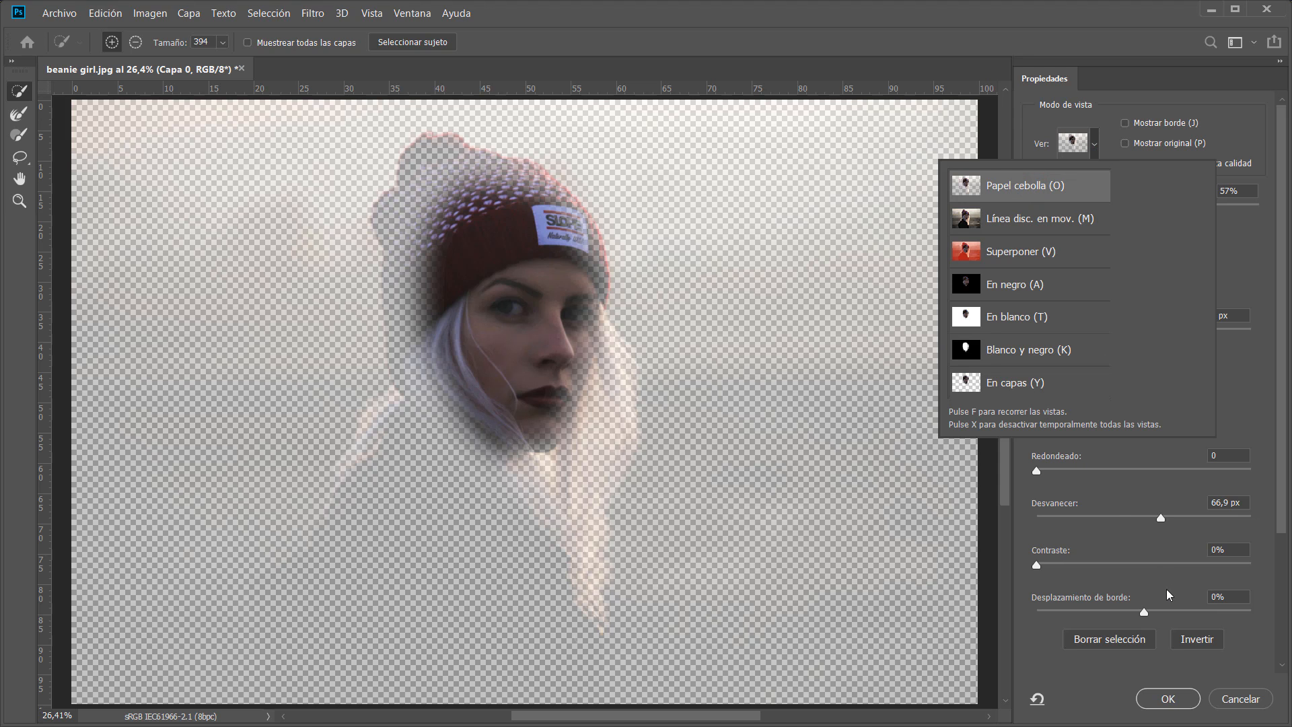
Invert the refined selection and invert it back again.
{"action": "left_click_drag", "start_coordinate": [1281, 521], "coordinate": [1281, 620]}
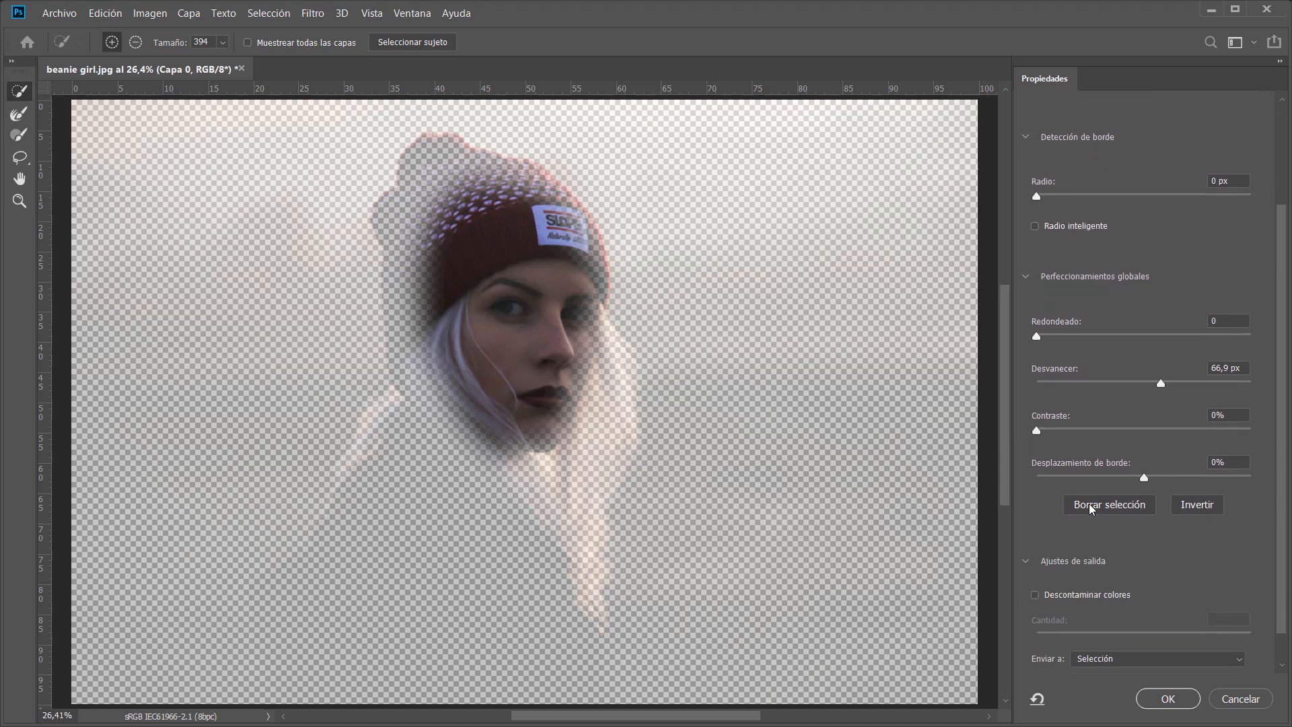
{"action": "left_click", "coordinate": [1197, 505]}
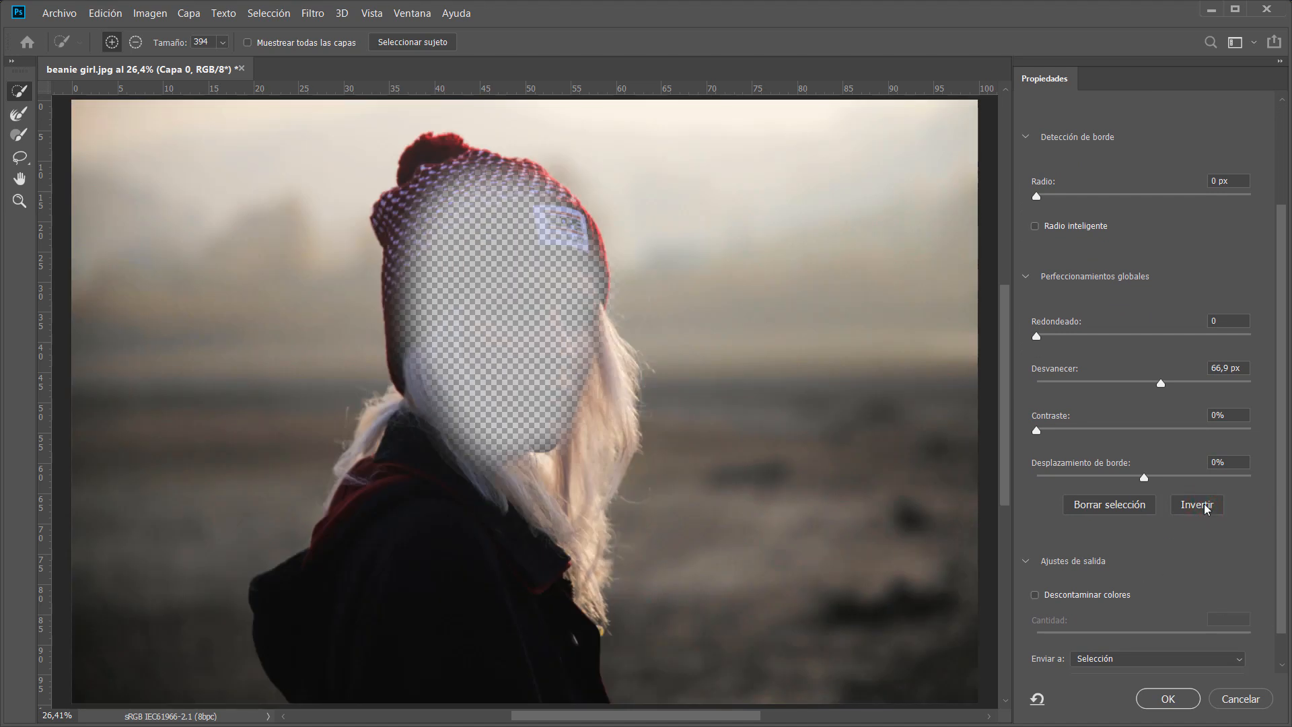
{"action": "left_click", "coordinate": [1202, 506]}
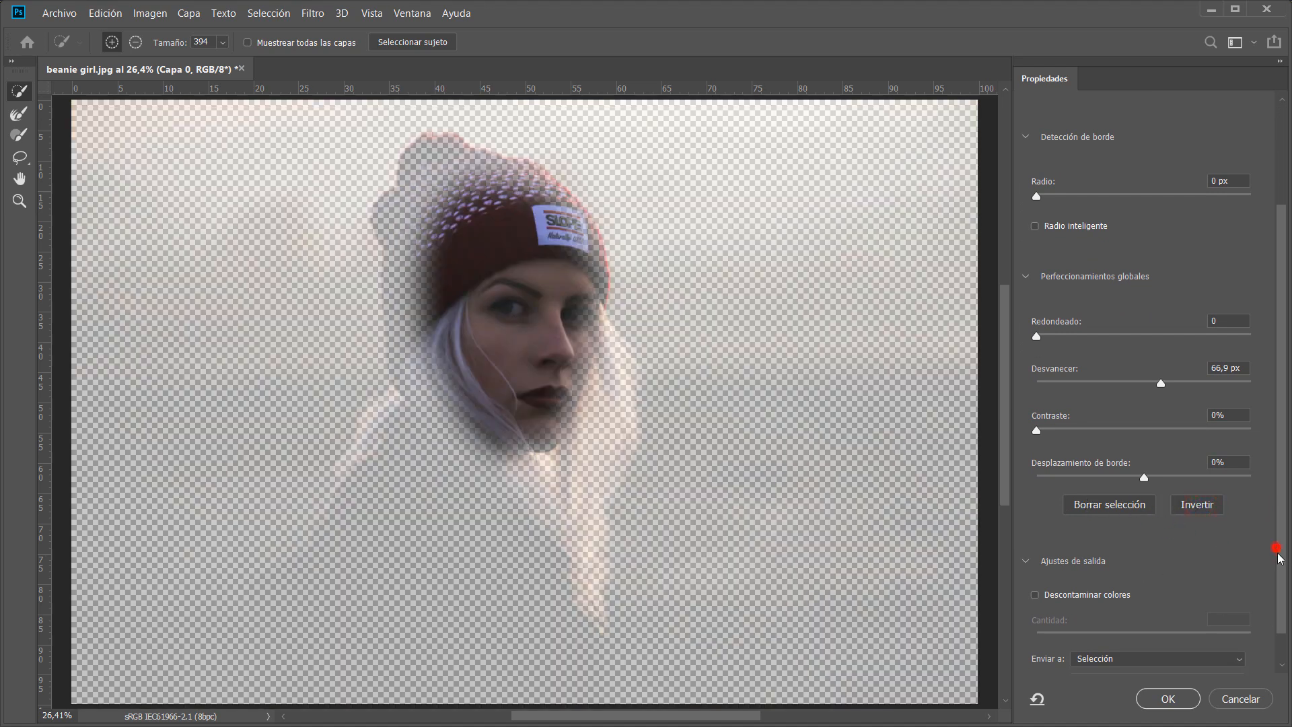
Set the output destination (Enviar a) to Selección.
{"action": "left_click_drag", "start_coordinate": [1278, 557], "coordinate": [1159, 590]}
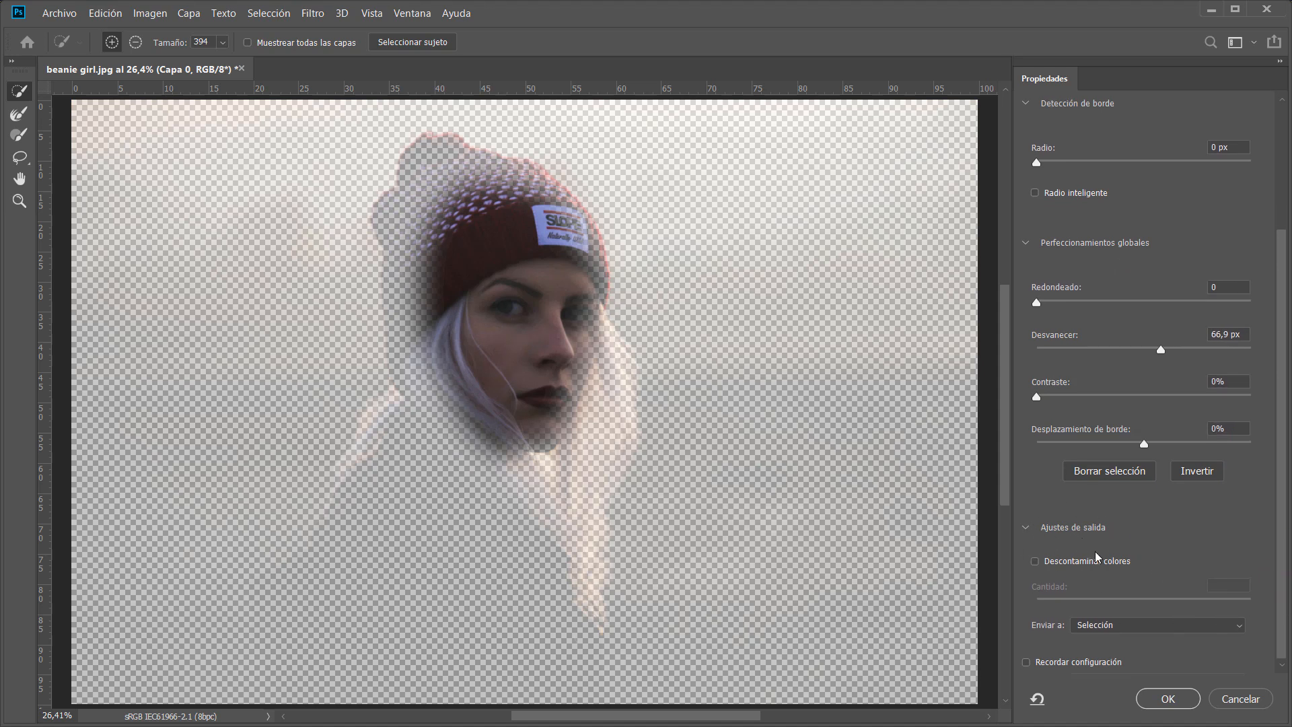
{"action": "left_click", "coordinate": [1144, 627]}
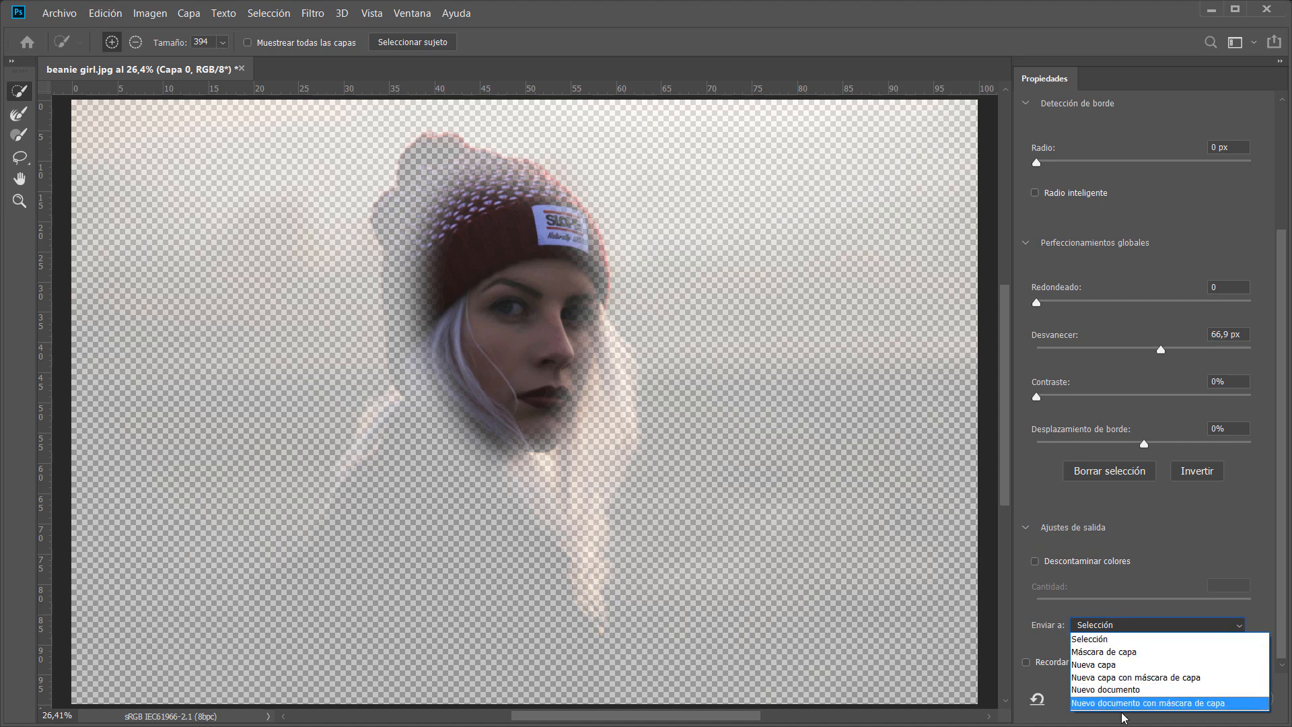
{"action": "left_click", "coordinate": [1103, 641]}
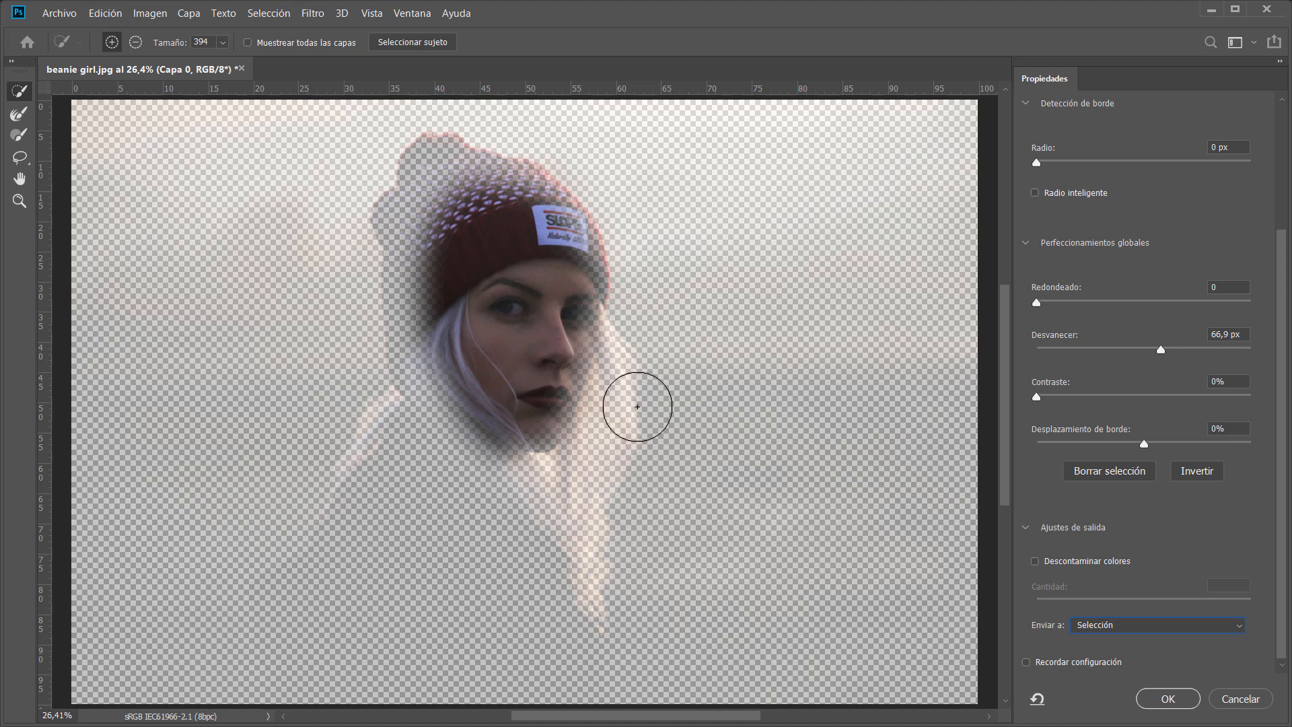
Lower the Feather to about 56 px and apply the Select and Mask result.
{"action": "left_click_drag", "start_coordinate": [1160, 349], "coordinate": [1156, 345]}
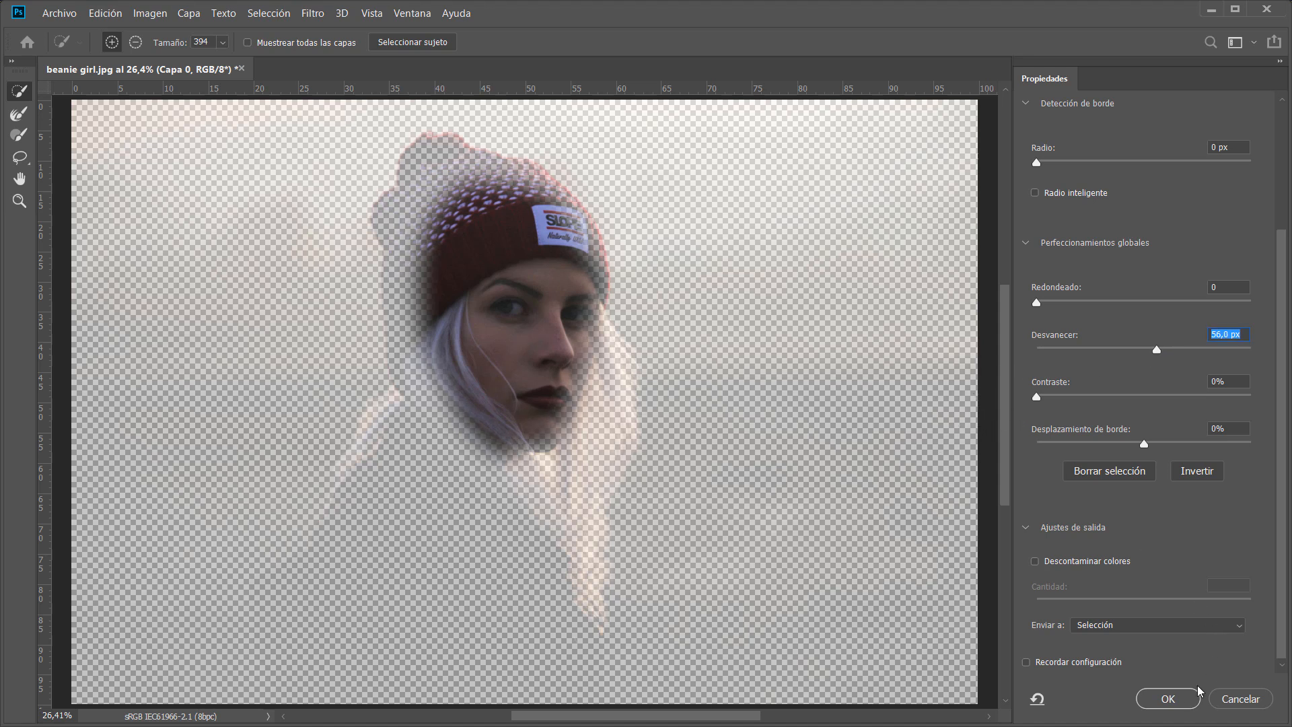
{"action": "left_click", "coordinate": [1168, 700]}
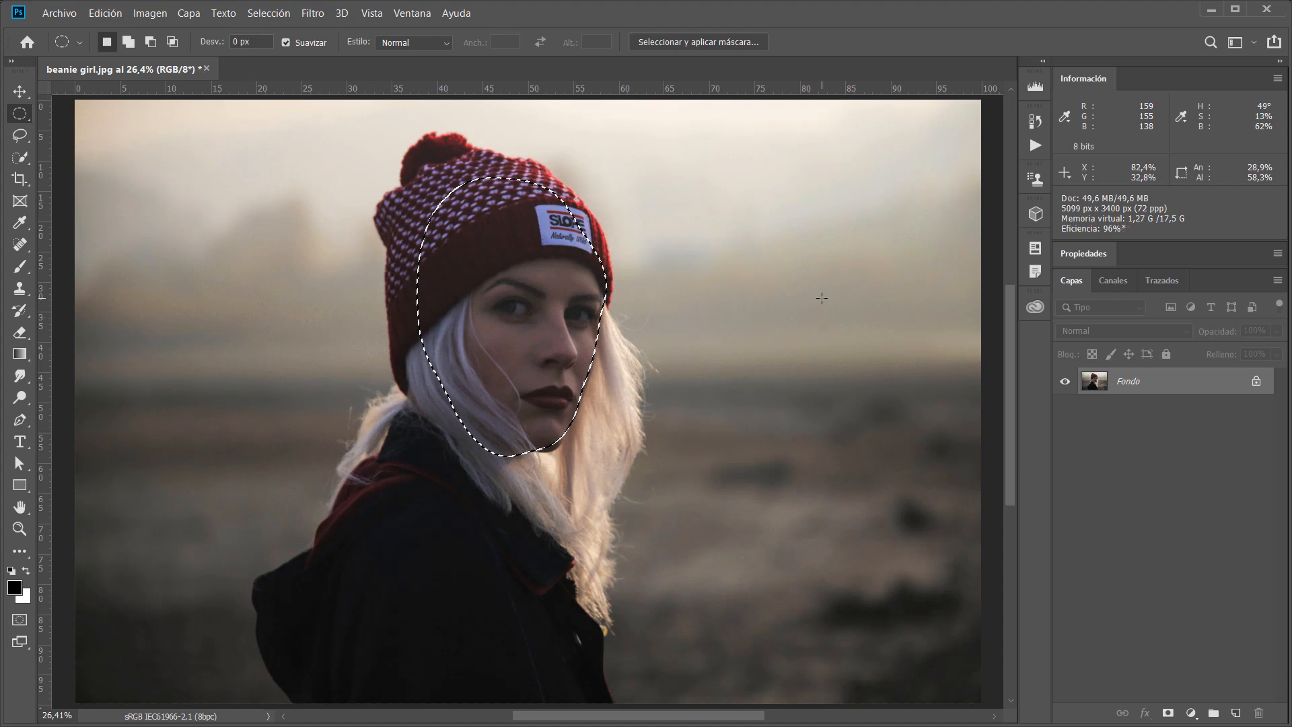
Apply a Levels adjustment to the face selection with the white input level at 149, then deselect.
{"action": "left_click", "coordinate": [149, 12]}
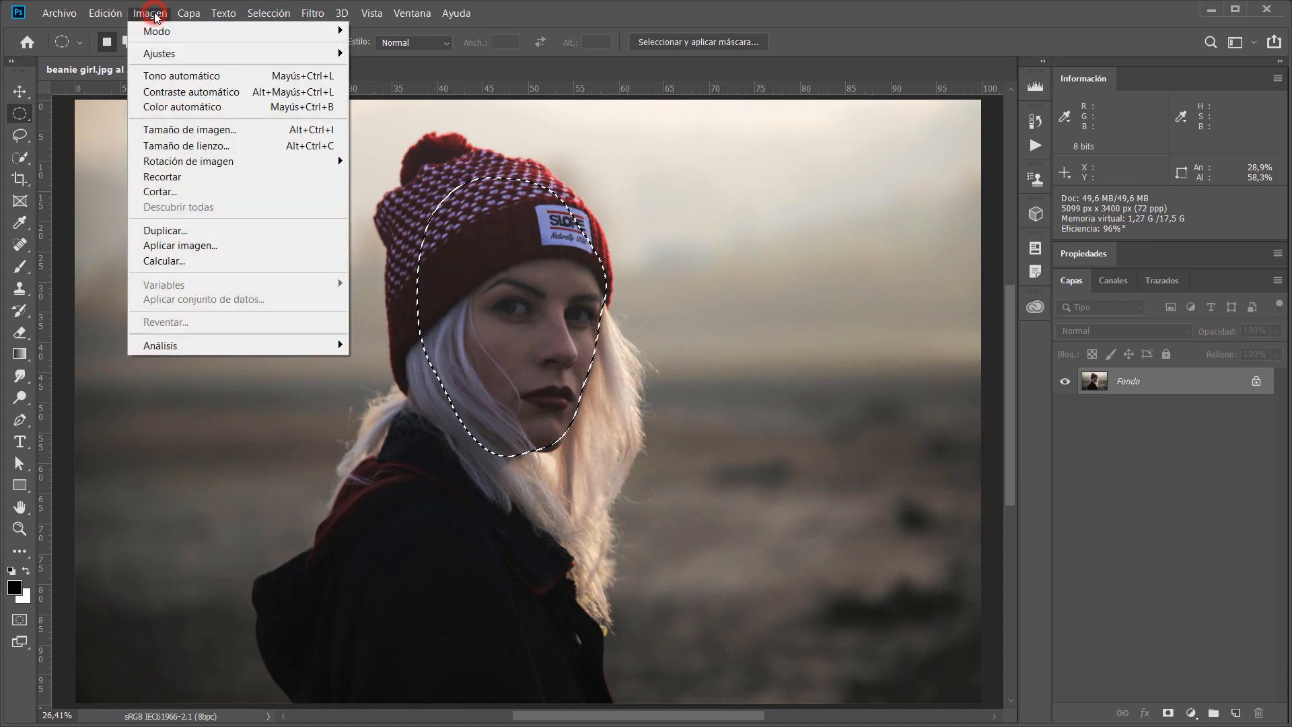
{"action": "left_click", "coordinate": [161, 53]}
{"action": "left_click", "coordinate": [431, 68]}
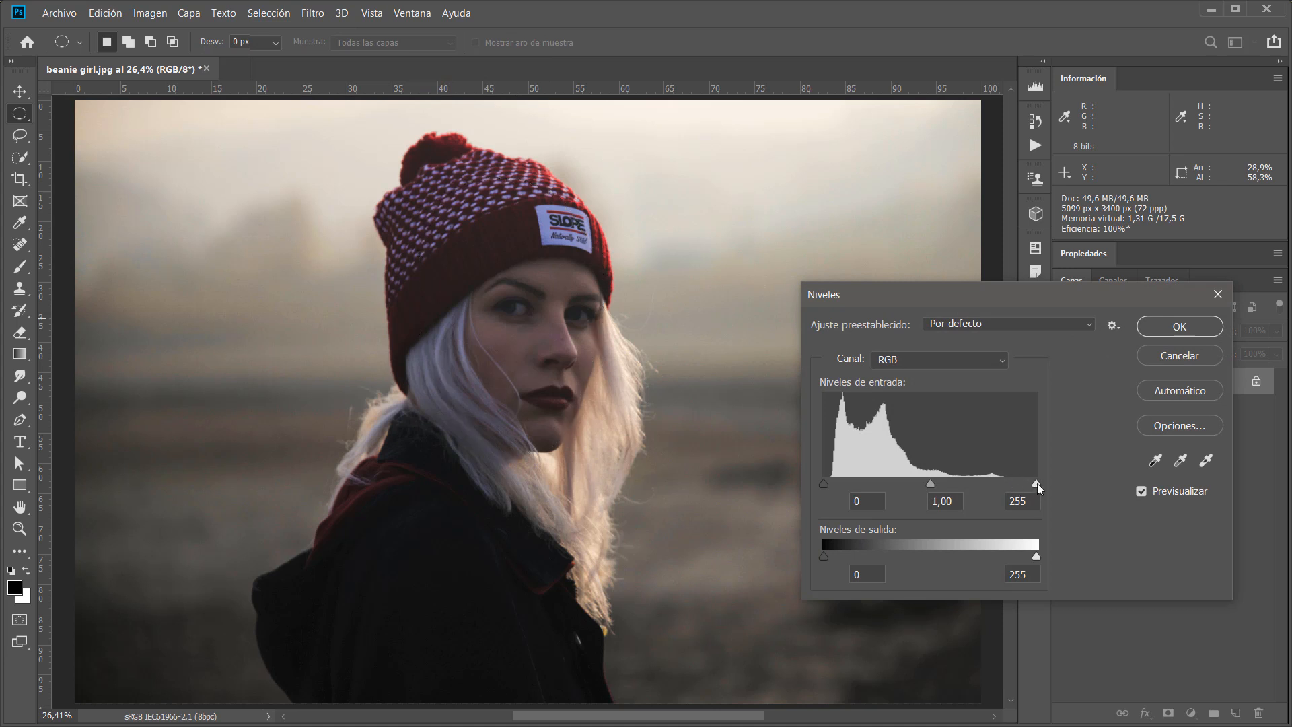
{"action": "left_click_drag", "start_coordinate": [1035, 485], "coordinate": [949, 482]}
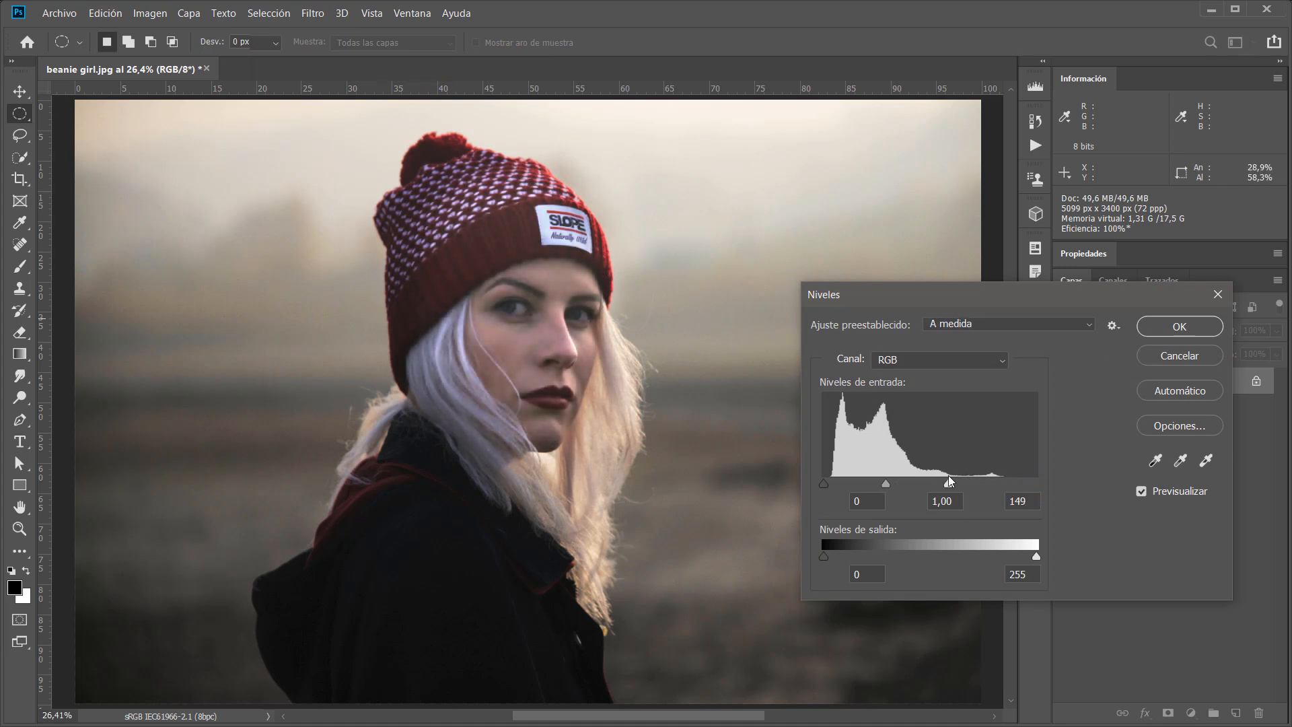
{"action": "left_click", "coordinate": [1169, 327]}
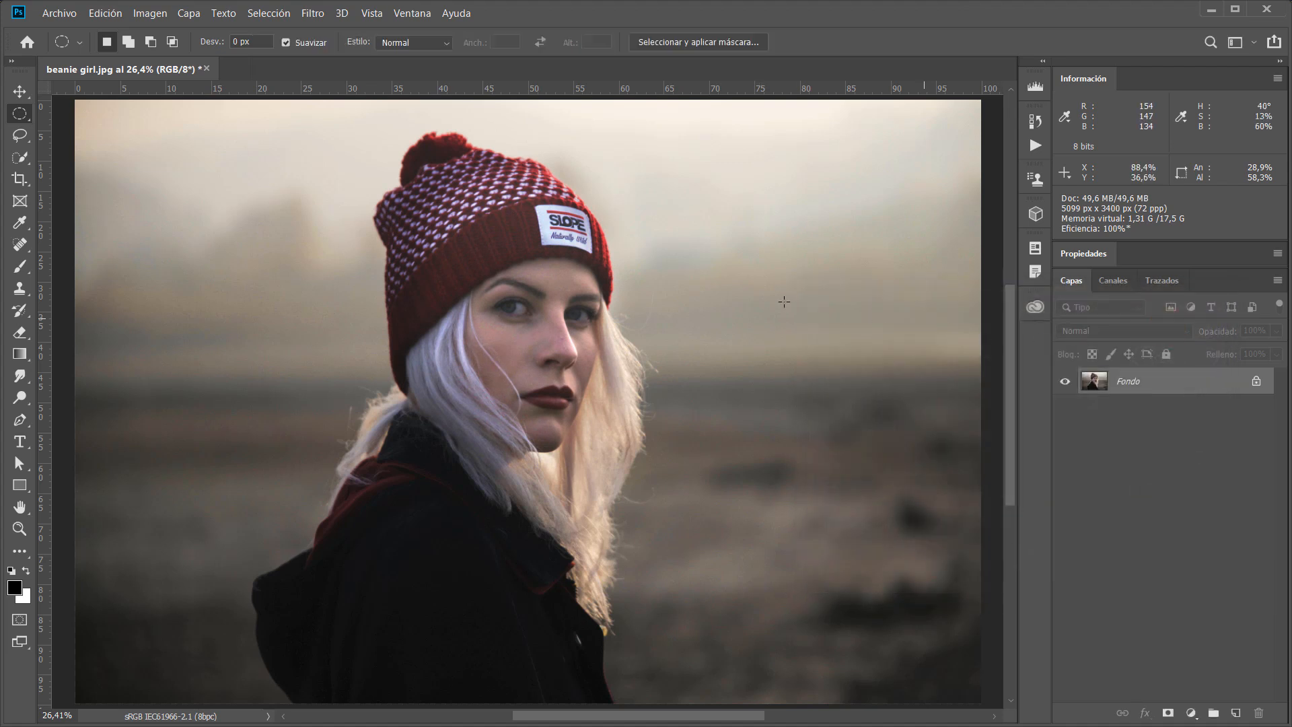
{"action": "left_click", "coordinate": [278, 15]}
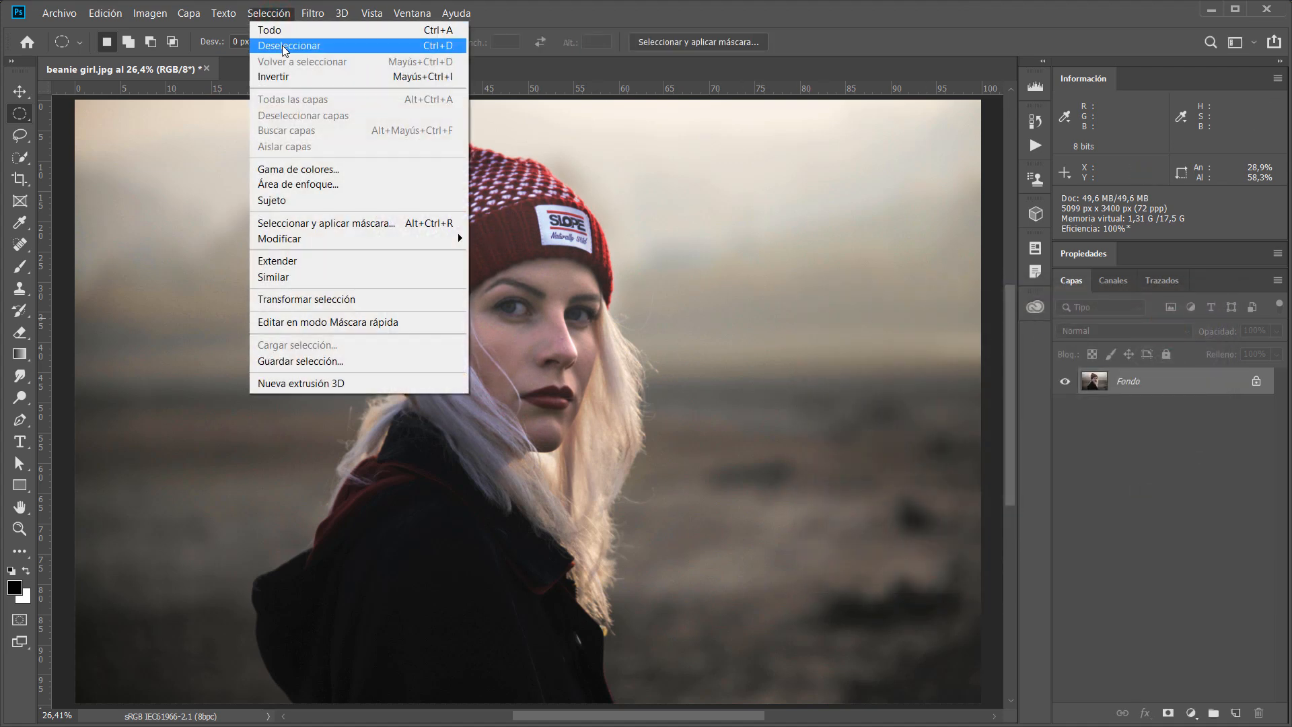
{"action": "left_click", "coordinate": [281, 45]}
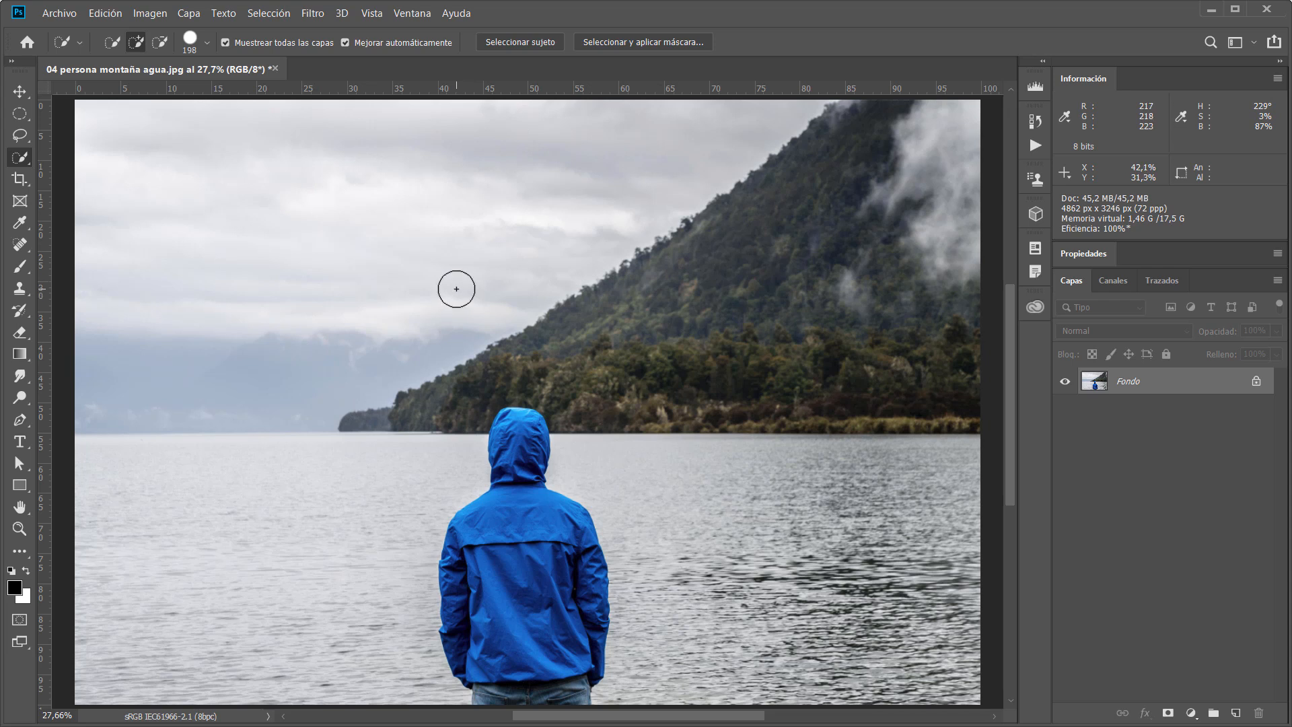
Select the sky above the mountain and lake with the Quick Selection tool.
{"action": "right_click", "coordinate": [19, 158]}
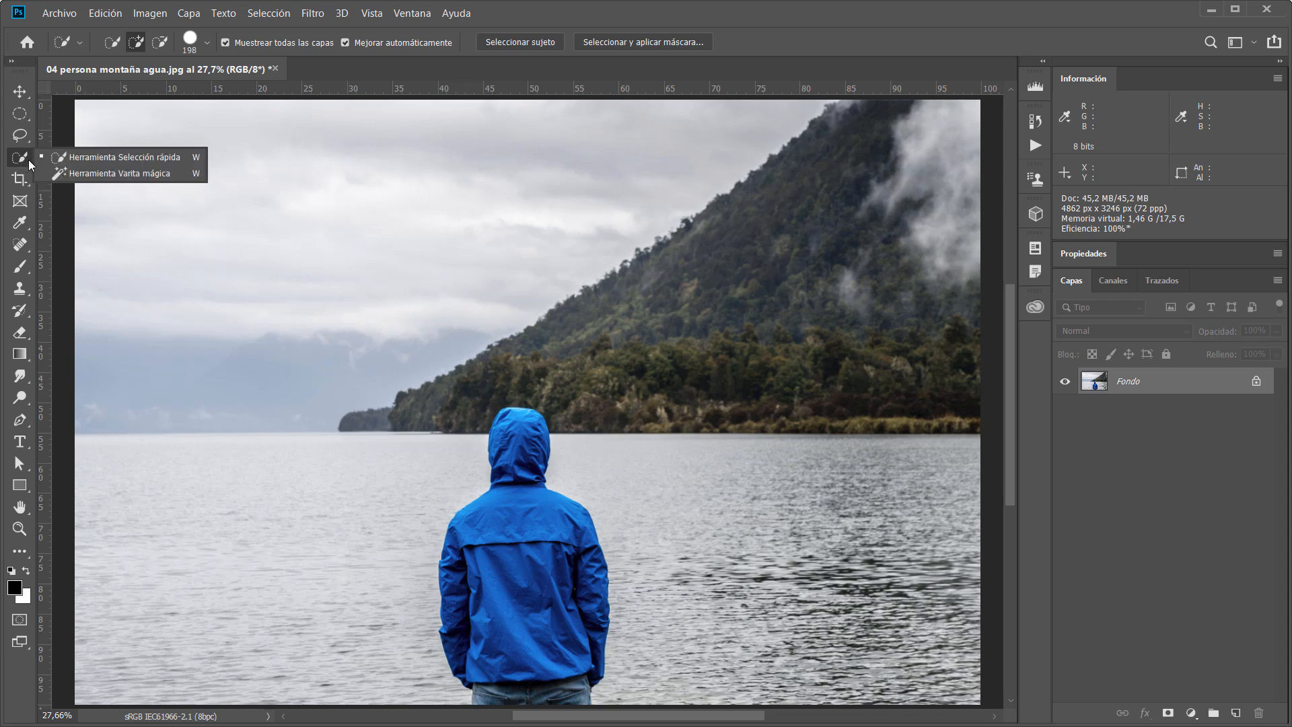
{"action": "left_click", "coordinate": [84, 162]}
{"action": "left_click_drag", "start_coordinate": [165, 373], "coordinate": [372, 311]}
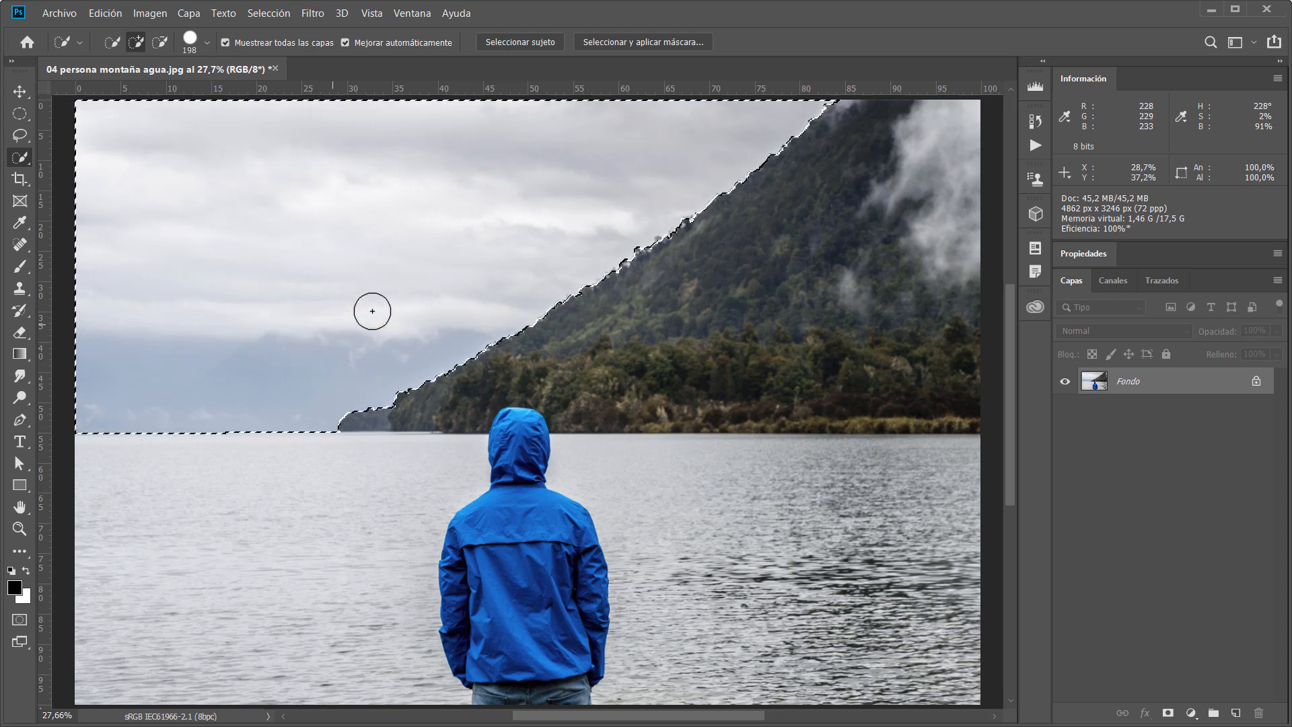
Apply a Levels adjustment to the sky selection with the black input level set to 130.
{"action": "left_click", "coordinate": [147, 14]}
{"action": "mouse_move", "coordinate": [168, 53]}
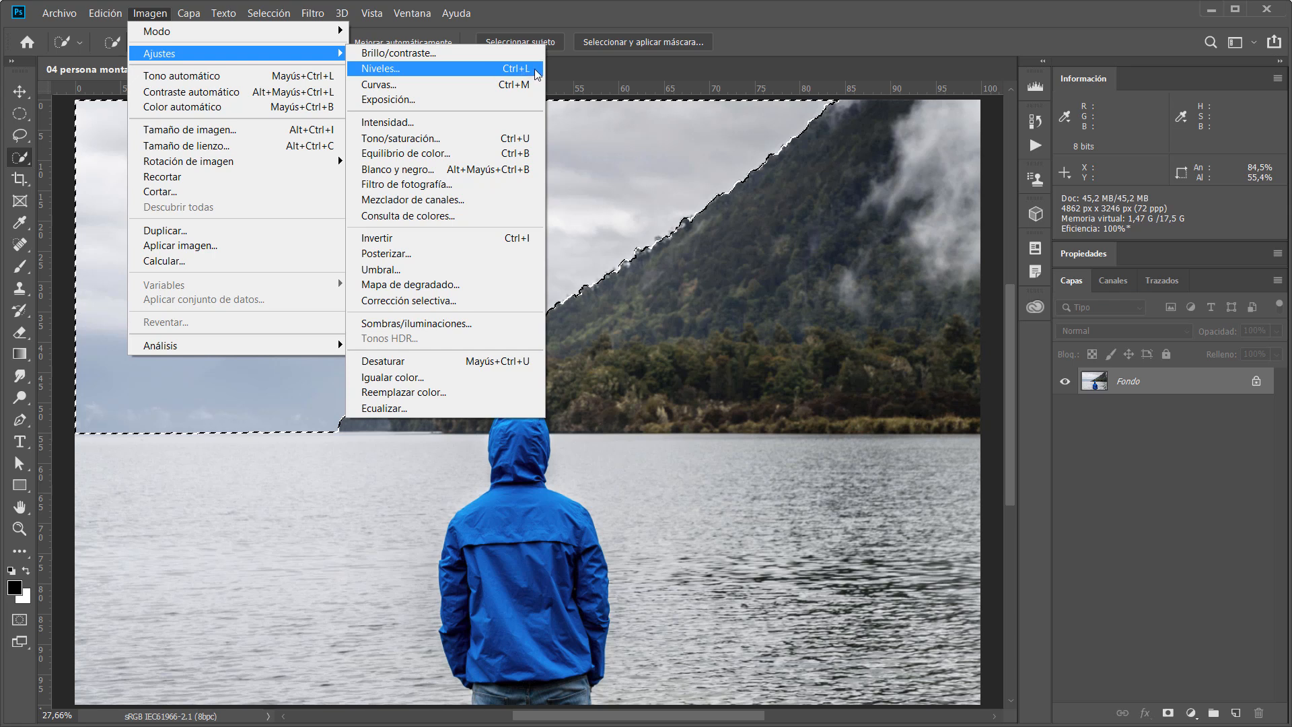
{"action": "left_click", "coordinate": [496, 69]}
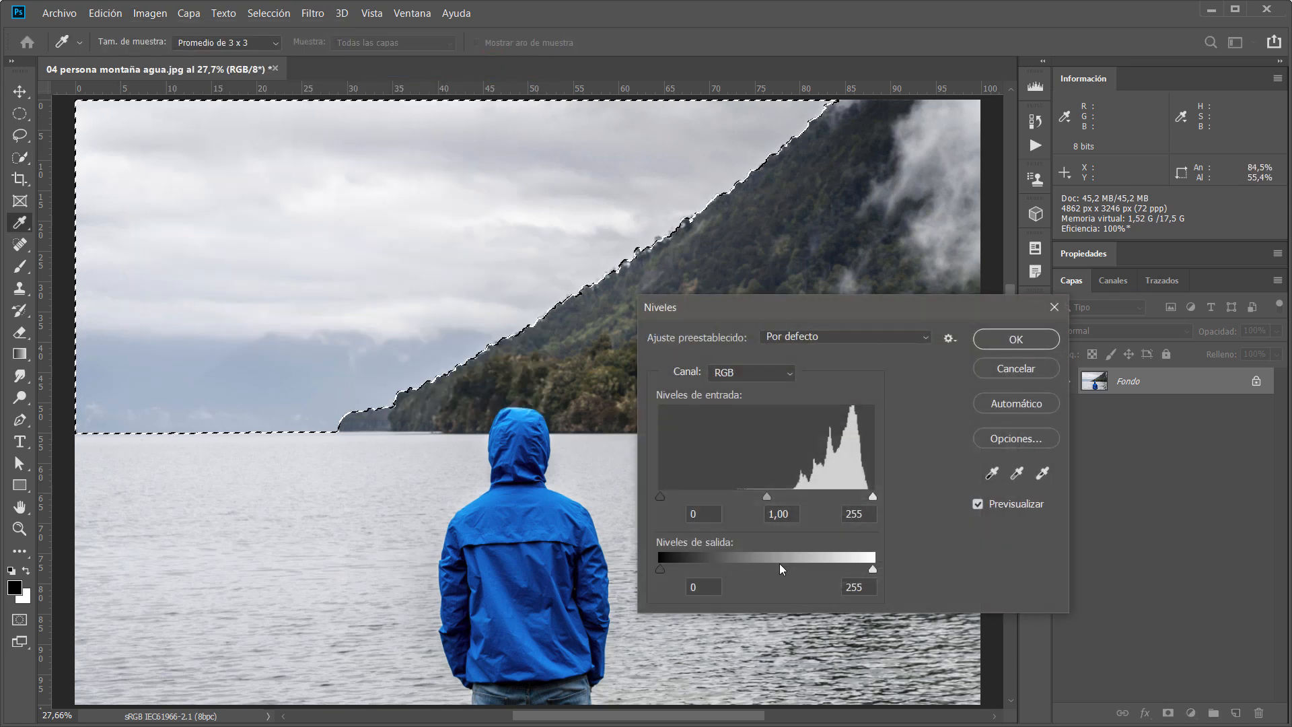
{"action": "left_click_drag", "start_coordinate": [660, 498], "coordinate": [762, 501]}
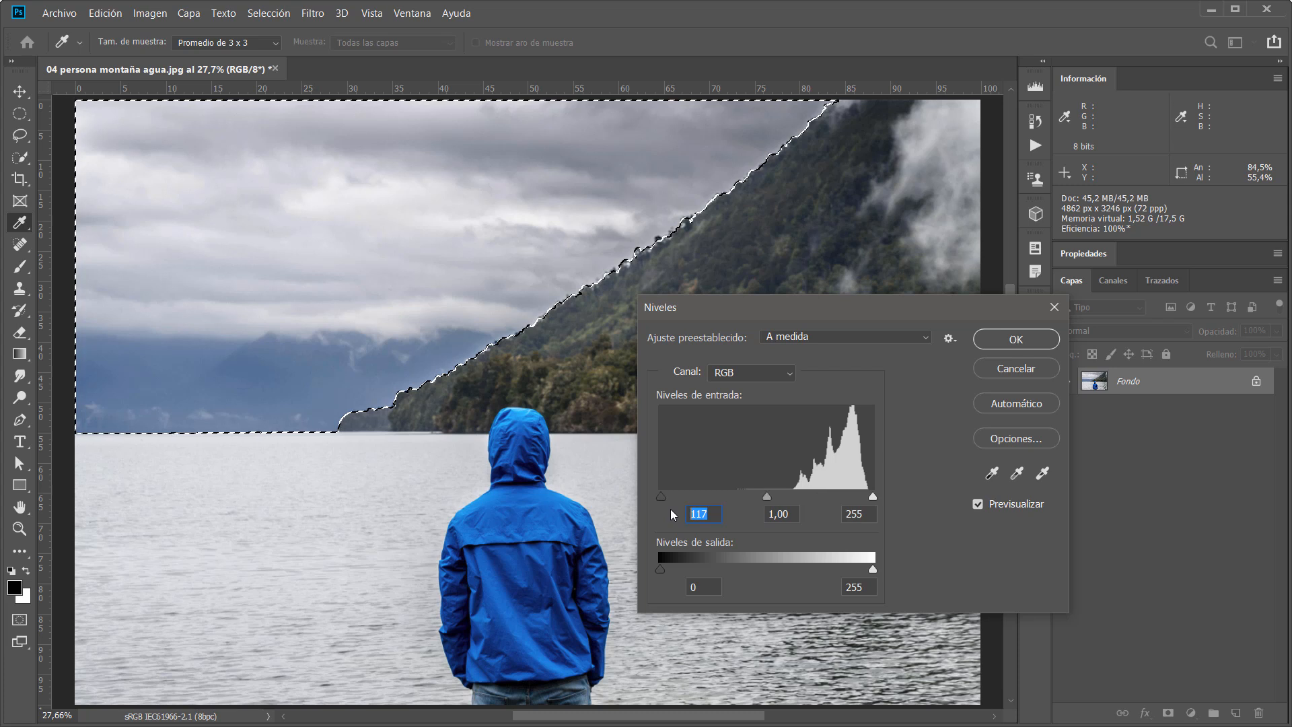
{"action": "type", "text": "130"}
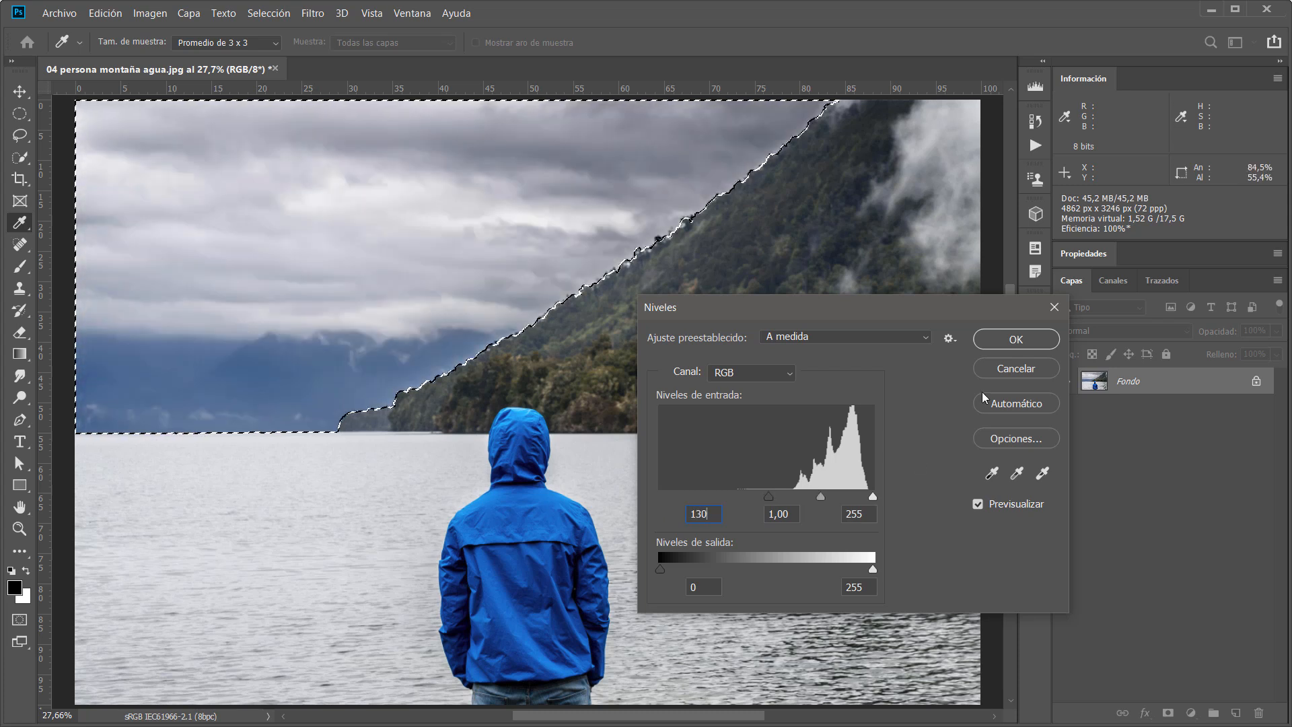
{"action": "left_click", "coordinate": [992, 343]}
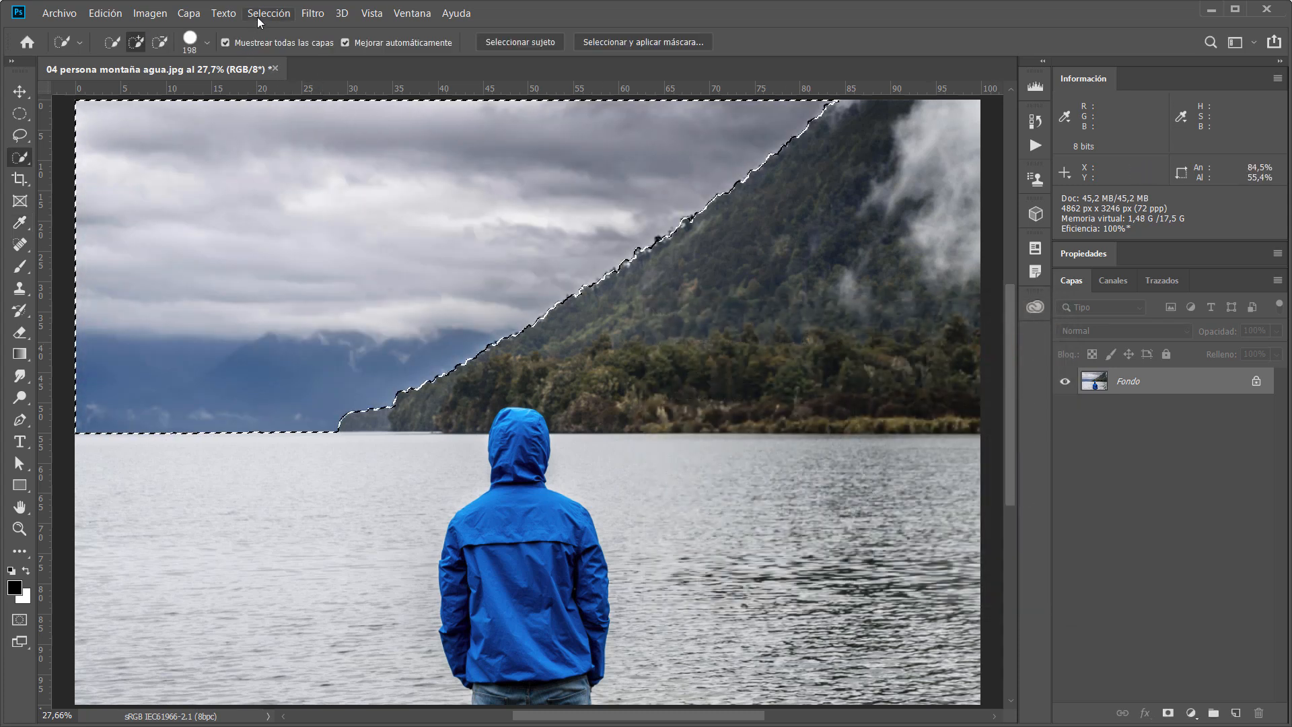
Deselect and zoom in to examine the adjusted edge between the sky and the mountain.
{"action": "left_click", "coordinate": [266, 14]}
{"action": "left_click", "coordinate": [269, 46]}
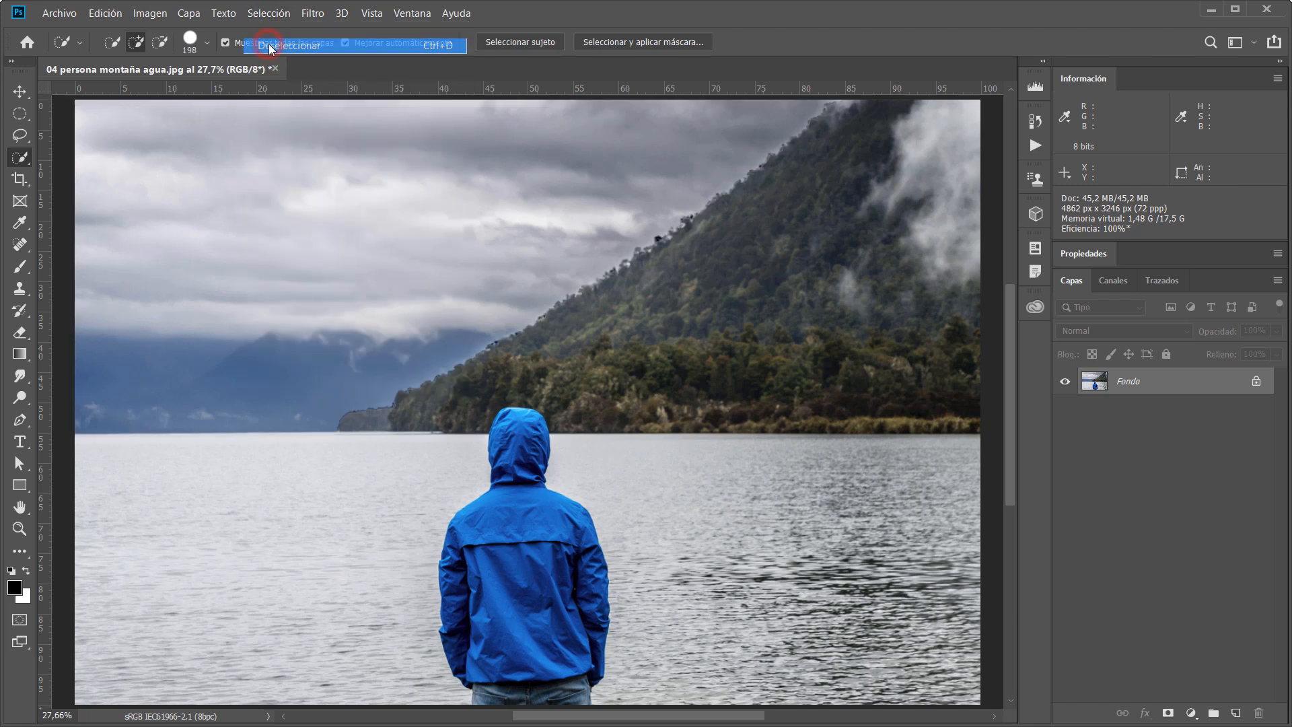
{"action": "scroll", "coordinate": [451, 321], "scroll_direction": "up", "scroll_amount": 8}
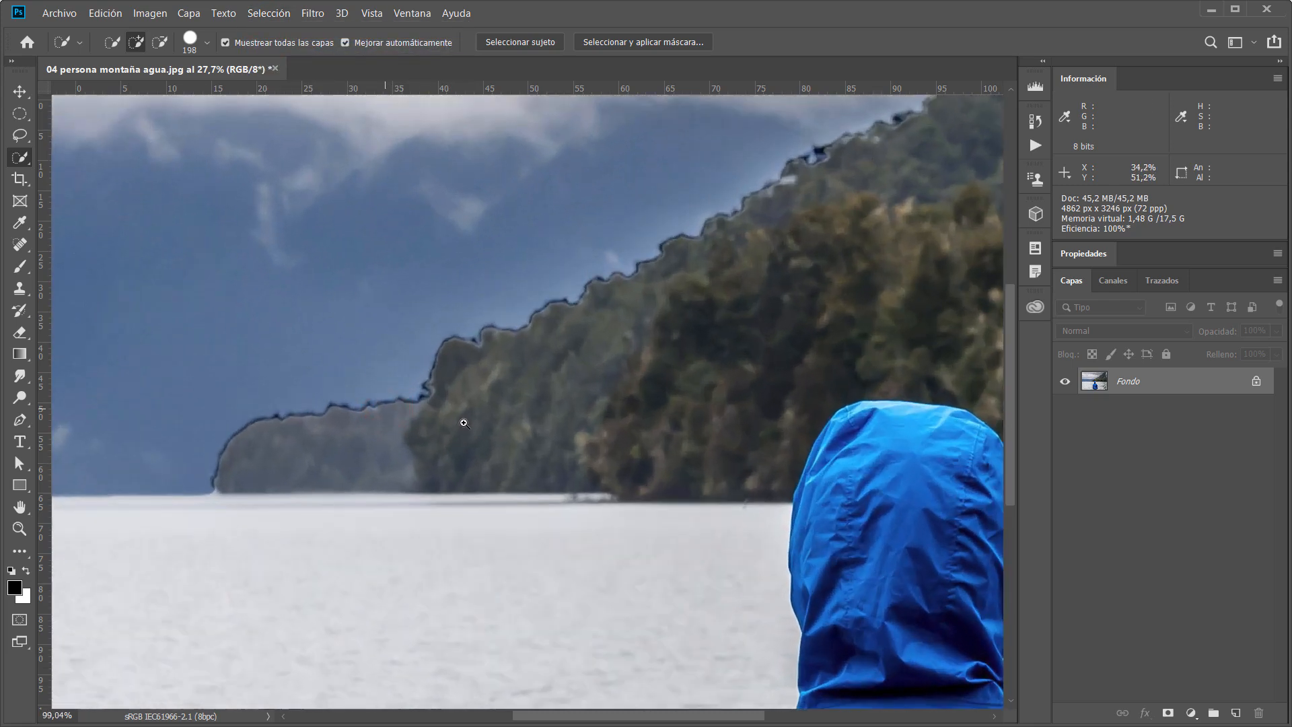
{"action": "left_click", "coordinate": [432, 448]}
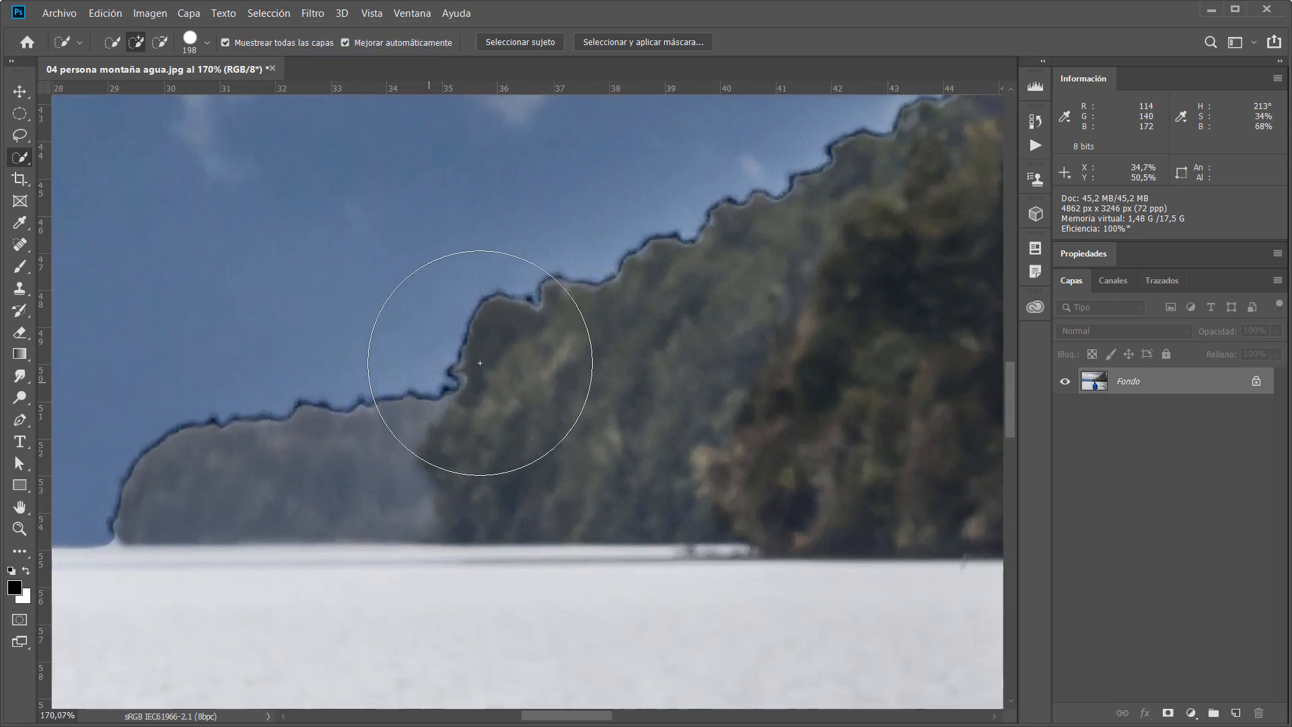
{"action": "left_click_drag", "start_coordinate": [801, 222], "coordinate": [490, 403]}
{"action": "left_click_drag", "start_coordinate": [653, 346], "coordinate": [531, 360]}
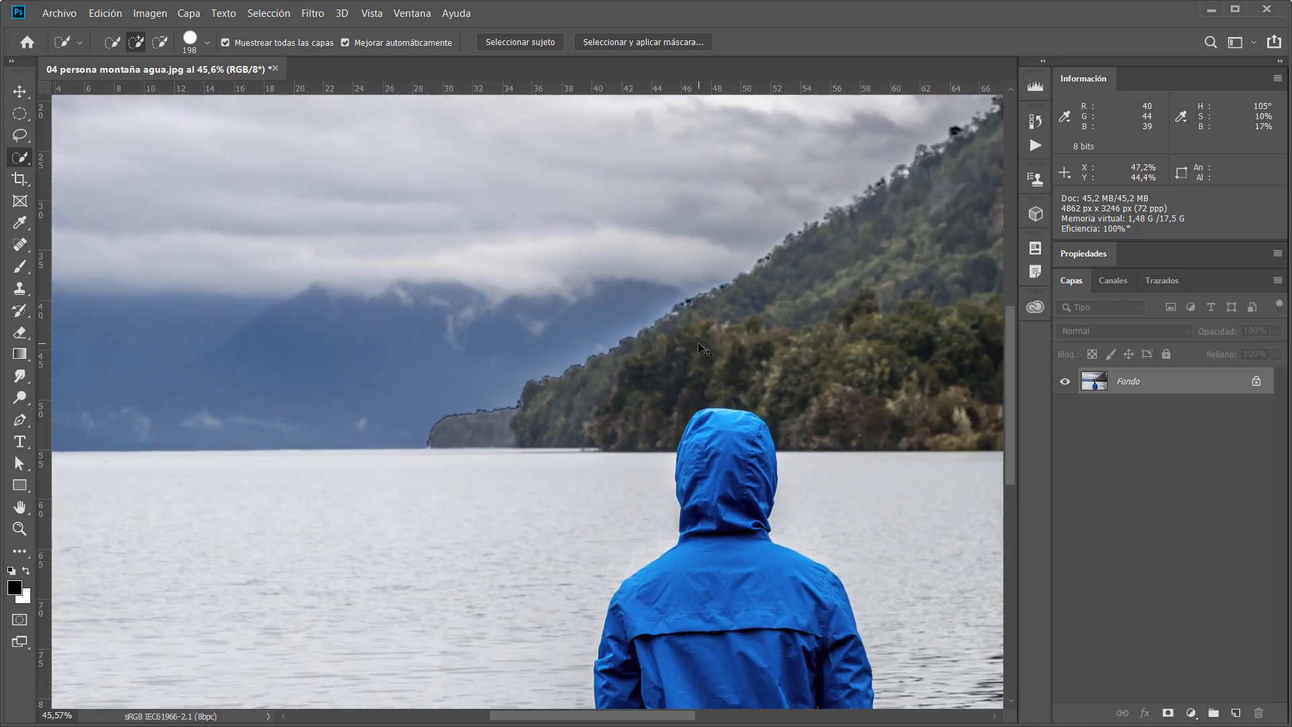
{"action": "key", "text": "ctrl+0"}
{"action": "left_click_drag", "start_coordinate": [438, 104], "coordinate": [574, 220]}
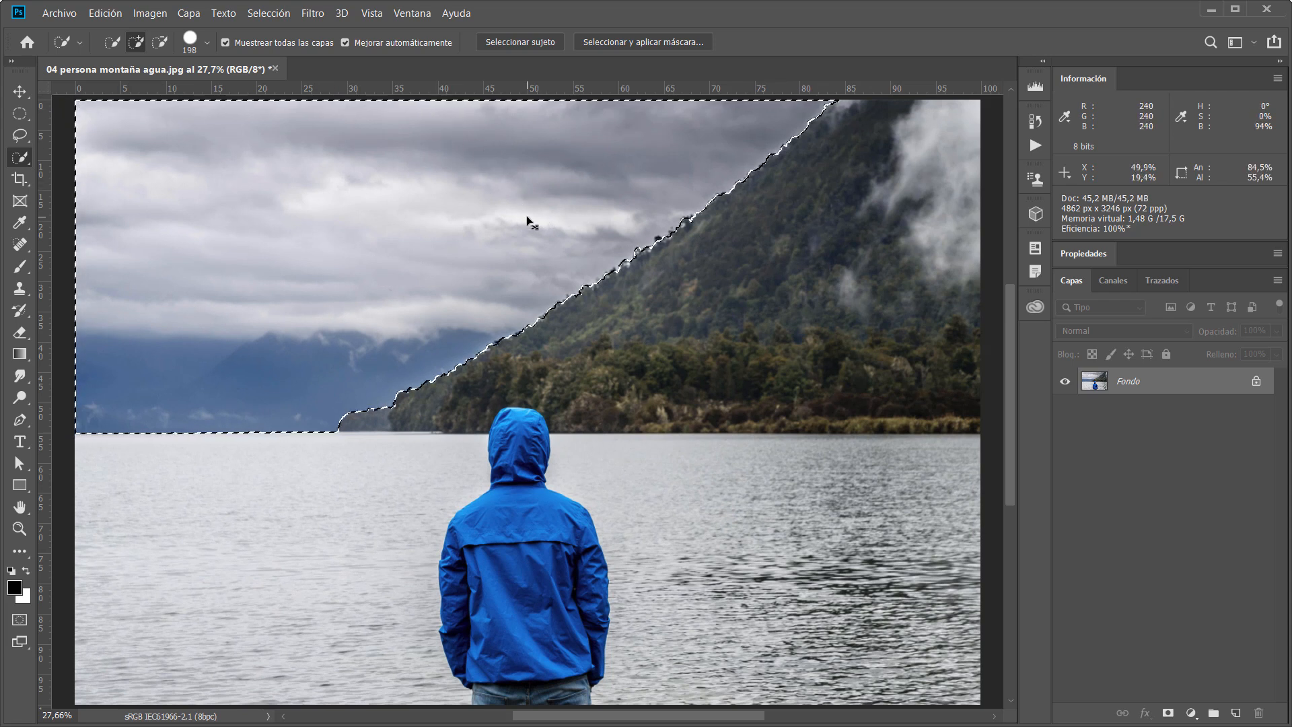
Undo the Levels adjustment on the sky and clear the selection.
{"action": "key", "text": "ctrl+alt+BackSpace"}
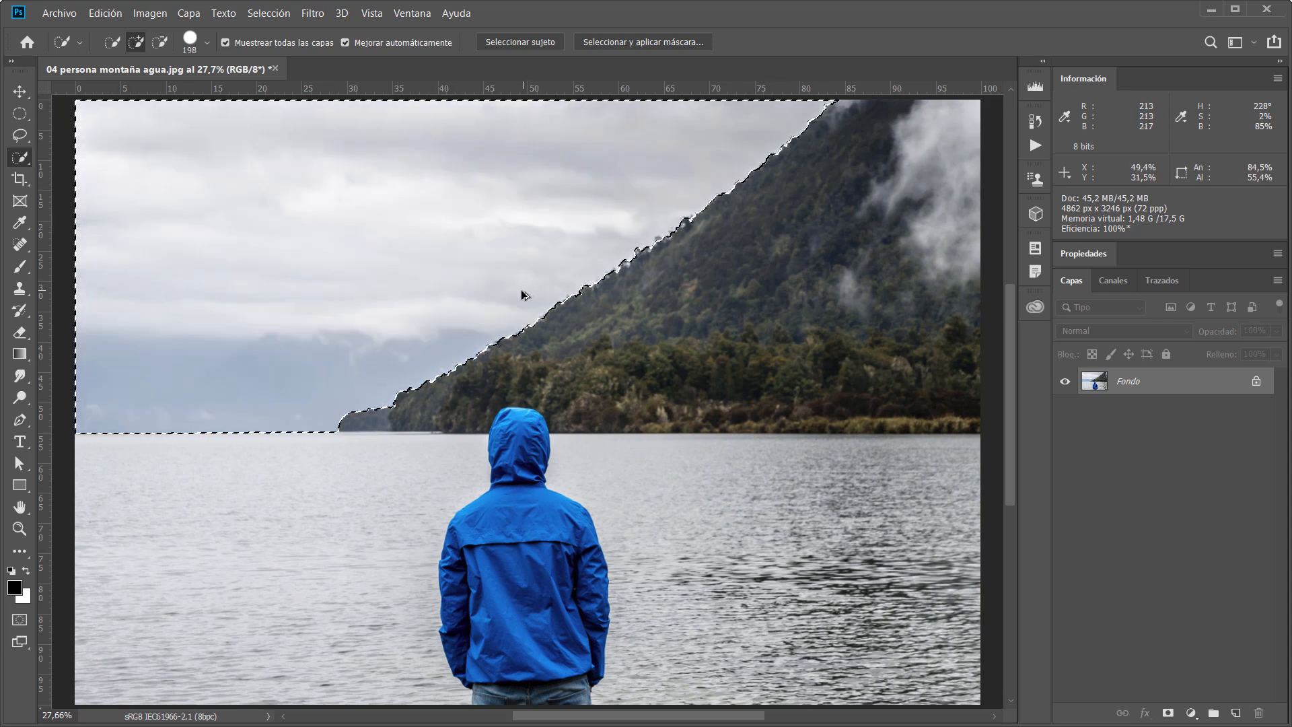
{"action": "key", "text": "ctrl+d"}
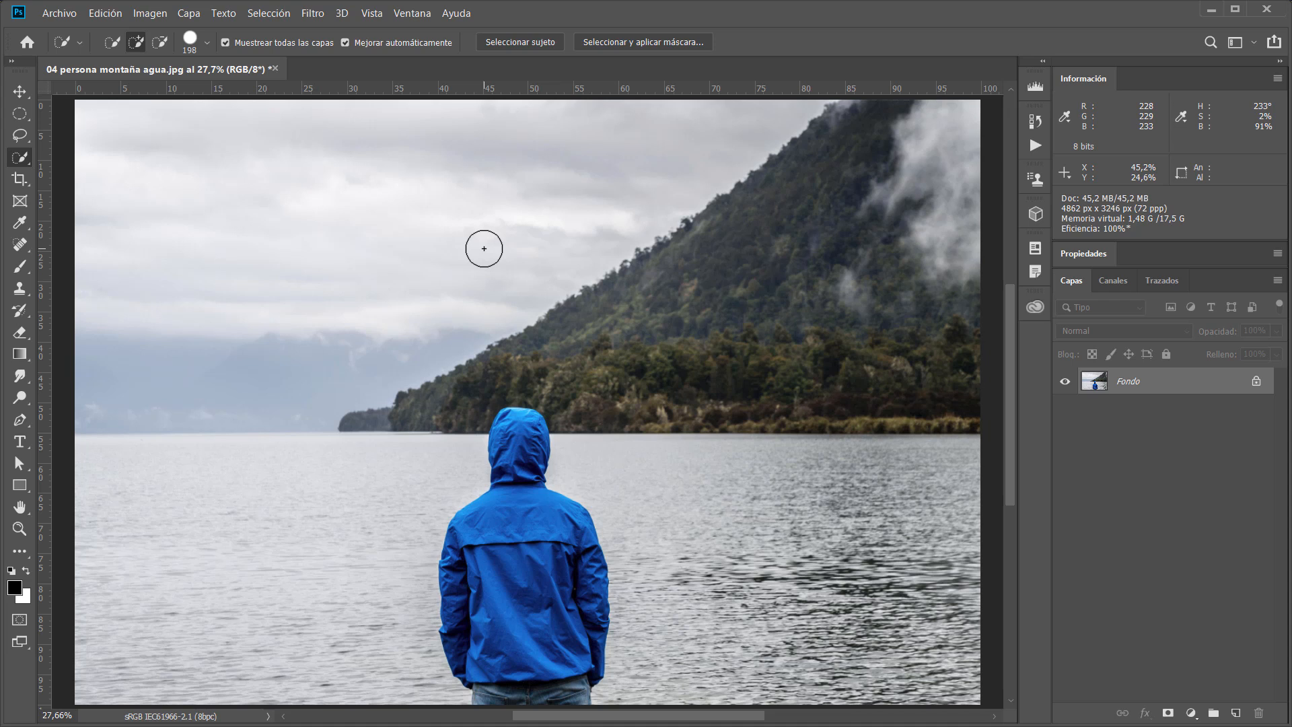
{"action": "left_click", "coordinate": [600, 43]}
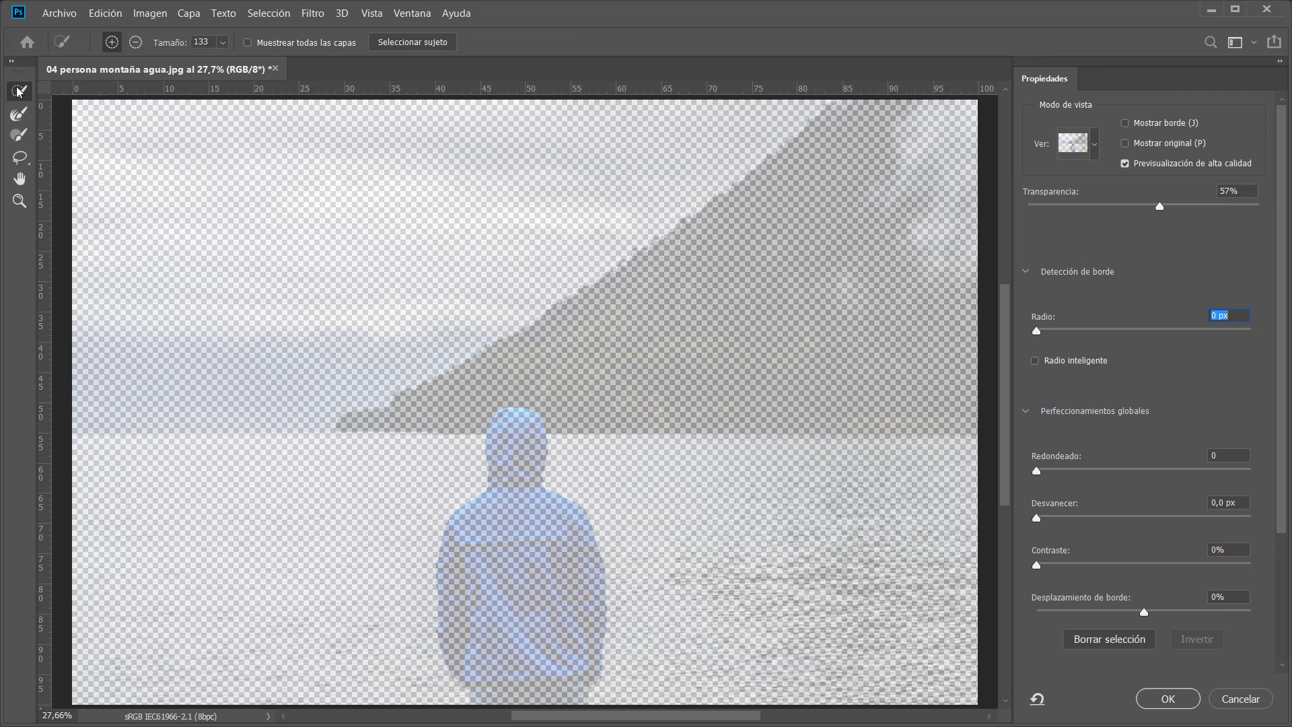
{"action": "mouse_move", "coordinate": [141, 352]}
{"action": "left_mouse_down"}
{"action": "mouse_move", "coordinate": [188, 320]}
{"action": "mouse_move", "coordinate": [276, 266]}
{"action": "left_mouse_up"}
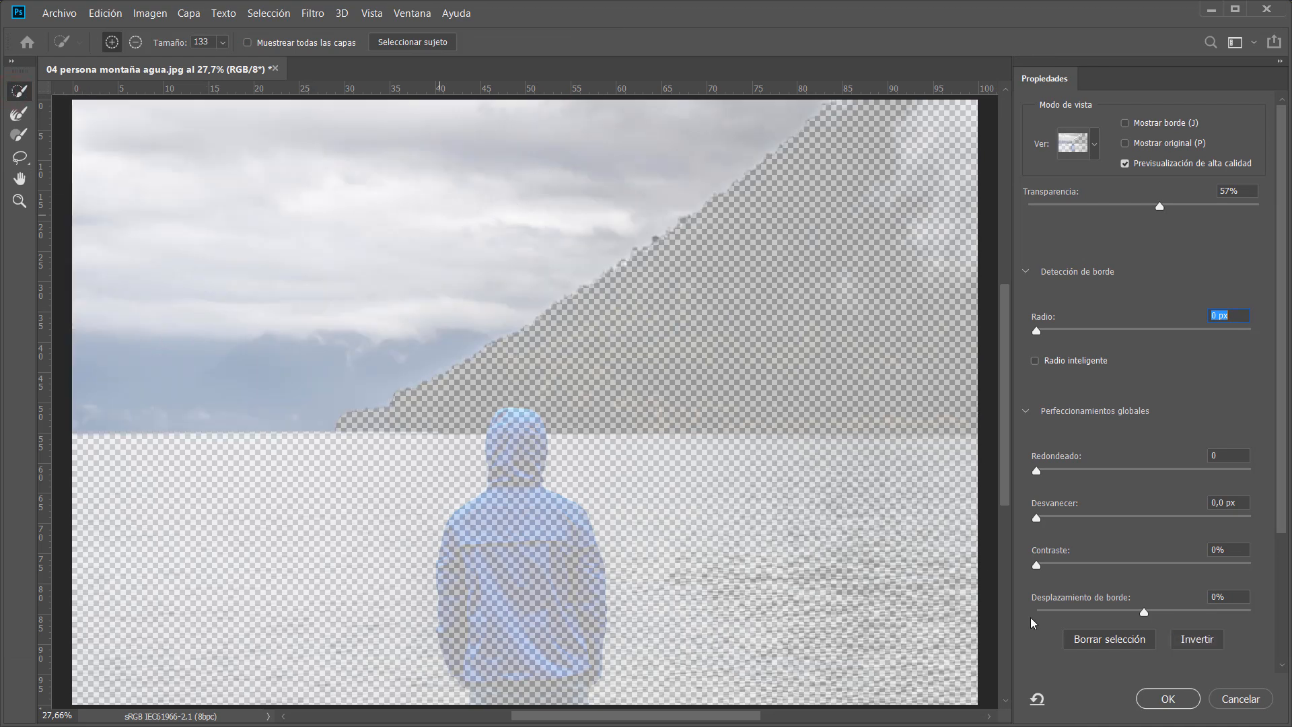
{"action": "left_click", "coordinate": [1247, 701]}
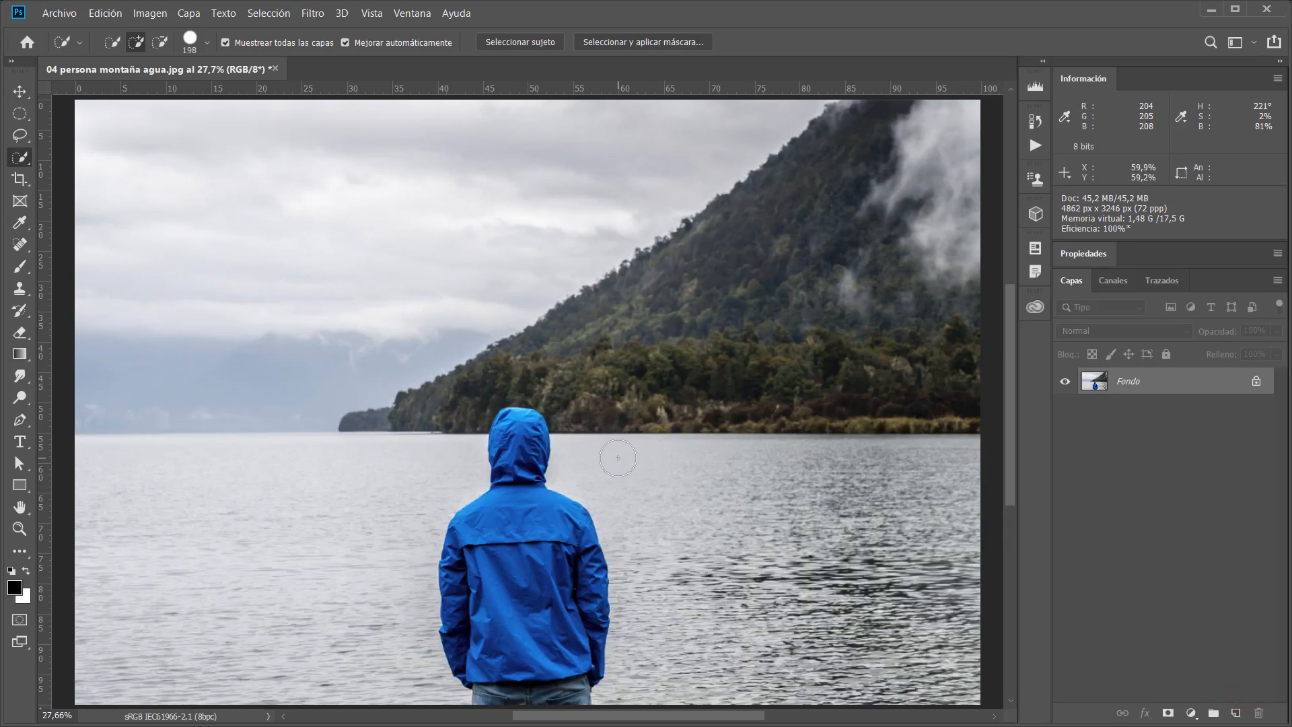
Select the sky above the mountain and lake again with the Quick Selection tool.
{"action": "left_click_drag", "start_coordinate": [164, 285], "coordinate": [219, 300]}
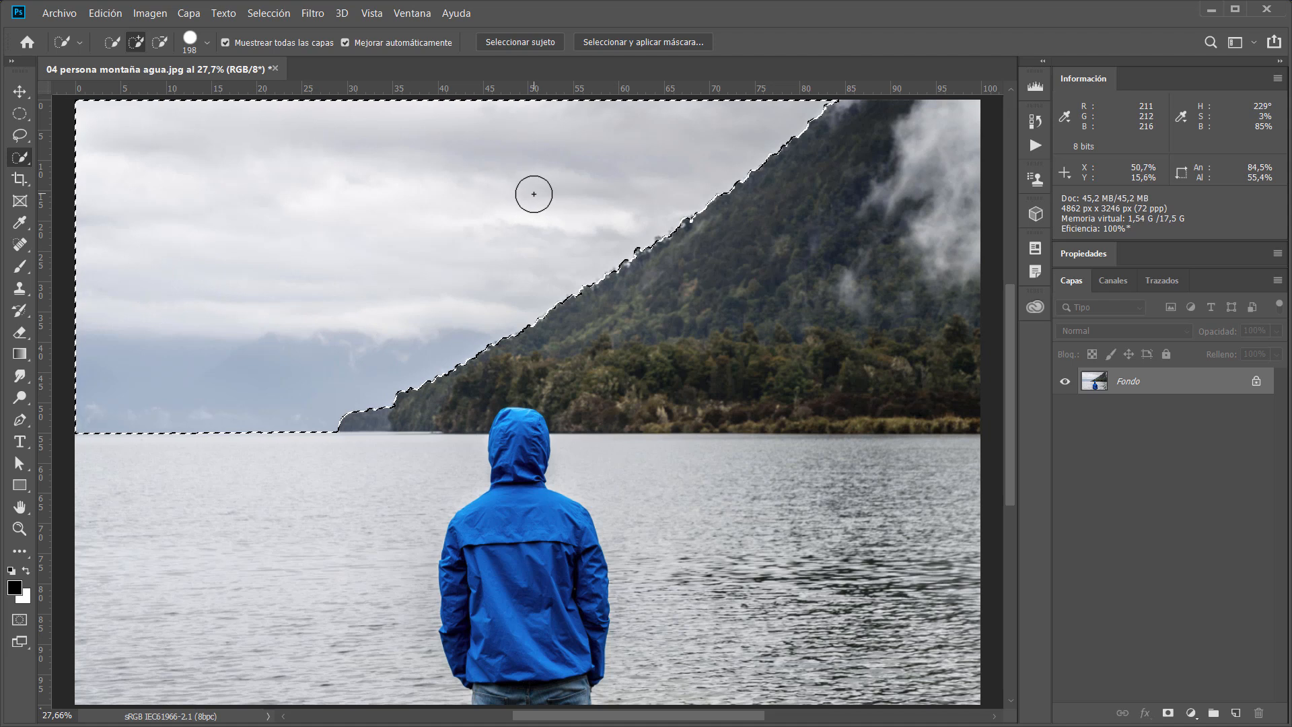
{"action": "left_click", "coordinate": [613, 48]}
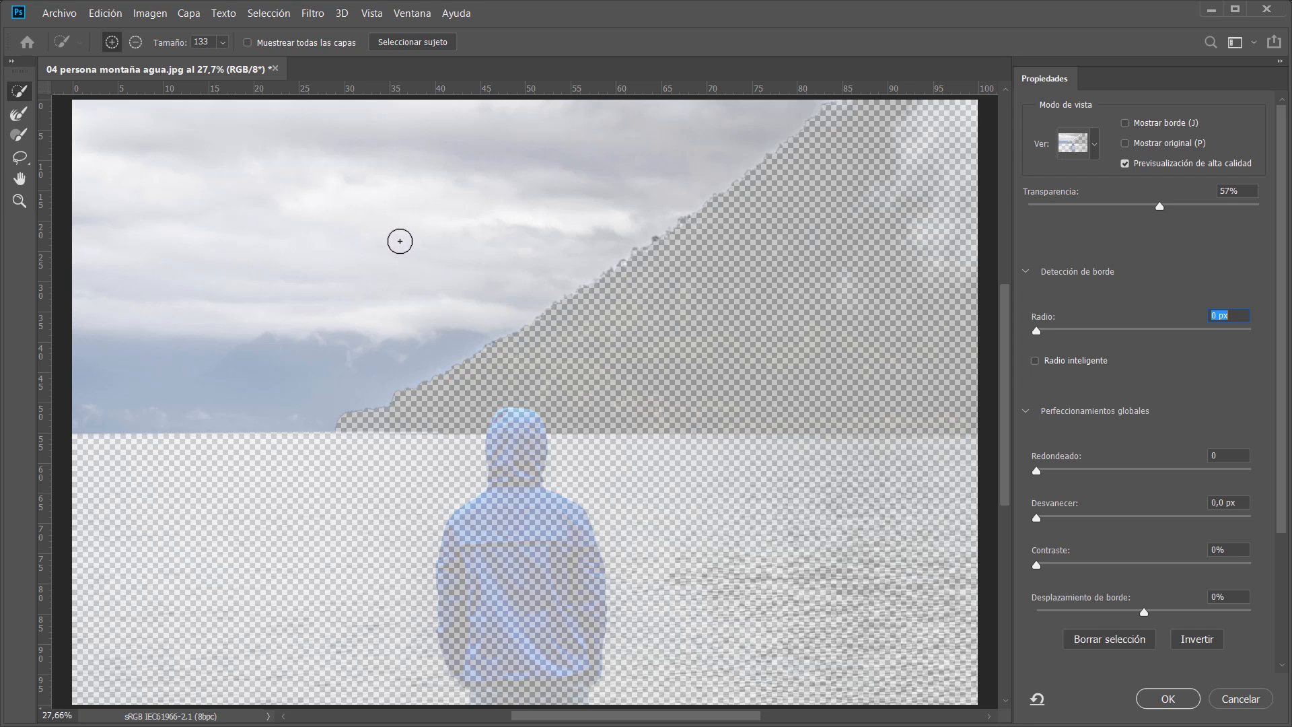
{"action": "left_click", "coordinate": [1230, 702]}
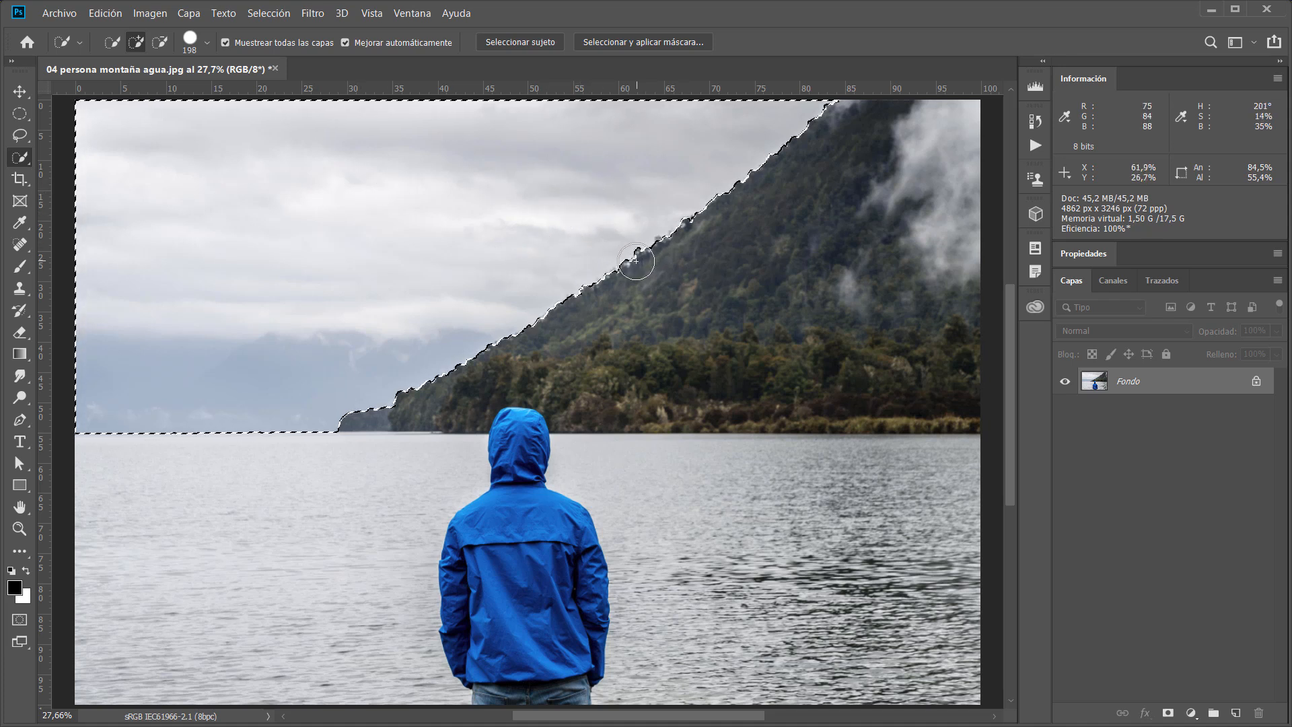
Open Select and Mask for the sky selection and set the view mode to Blanco y negro.
{"action": "left_click", "coordinate": [598, 43]}
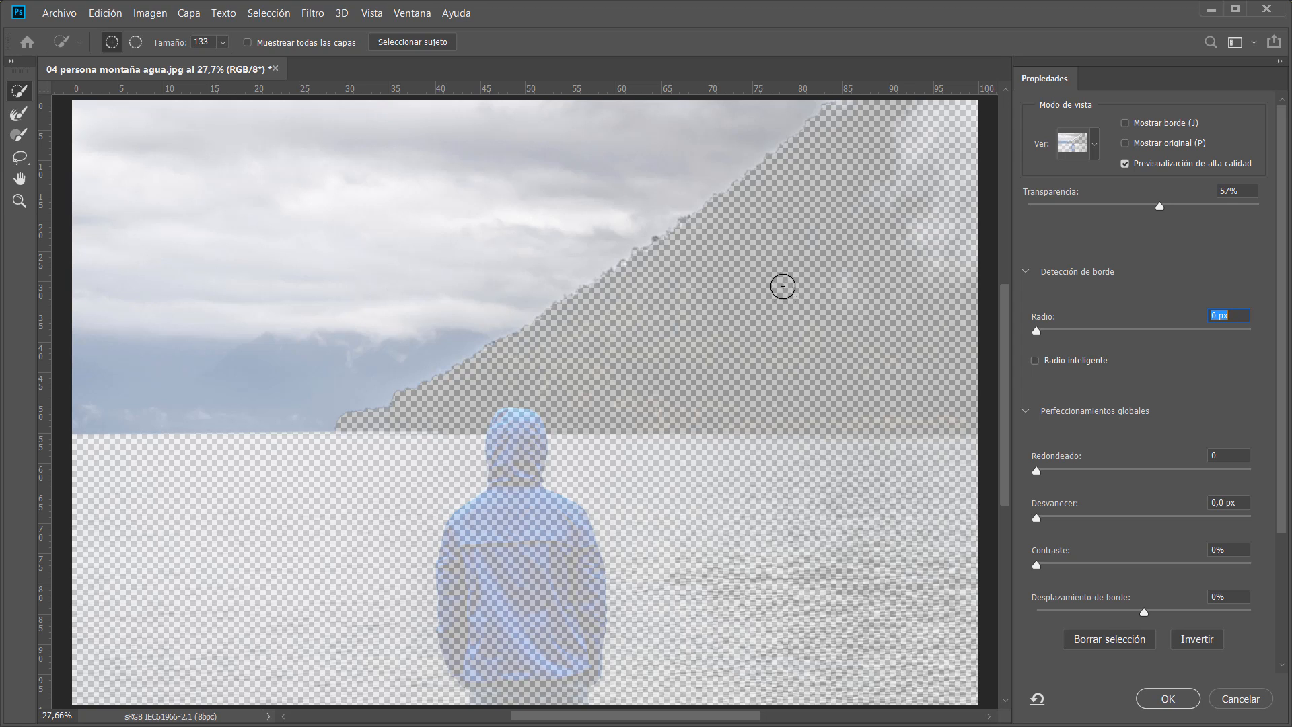
{"action": "left_click", "coordinate": [779, 285]}
{"action": "left_click", "coordinate": [1095, 147]}
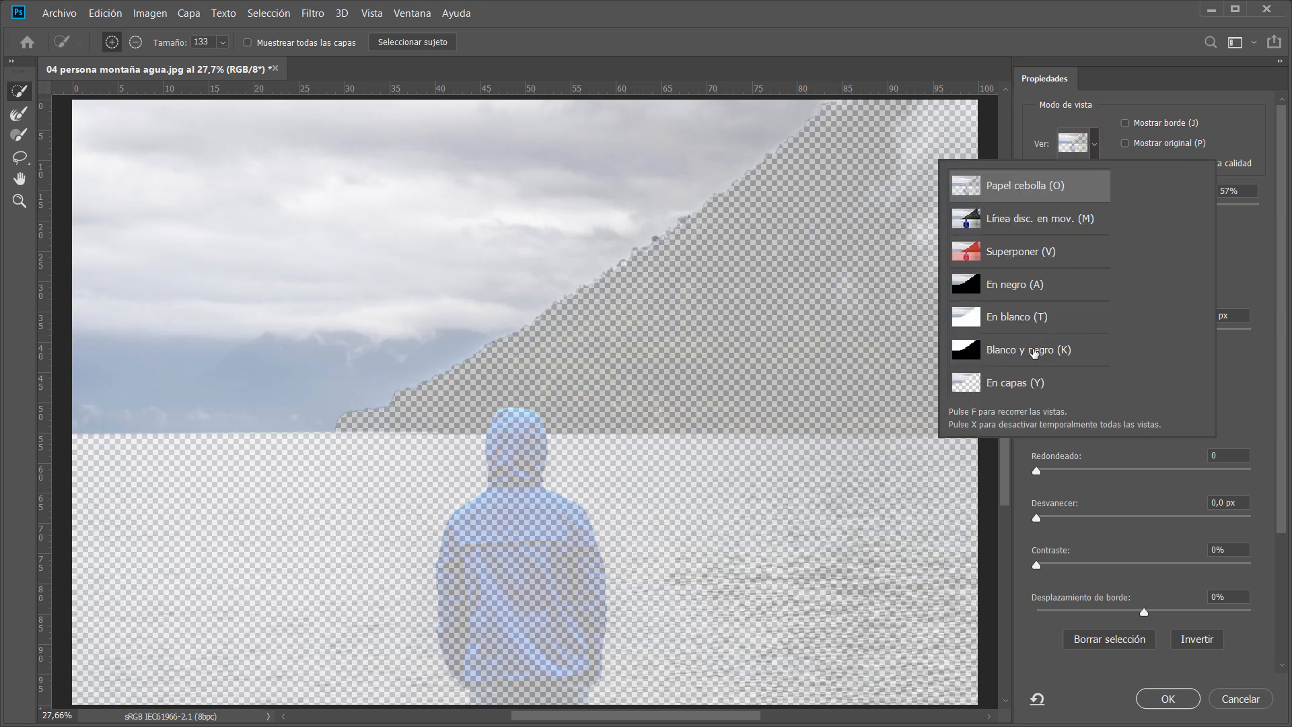
{"action": "left_click", "coordinate": [1015, 351]}
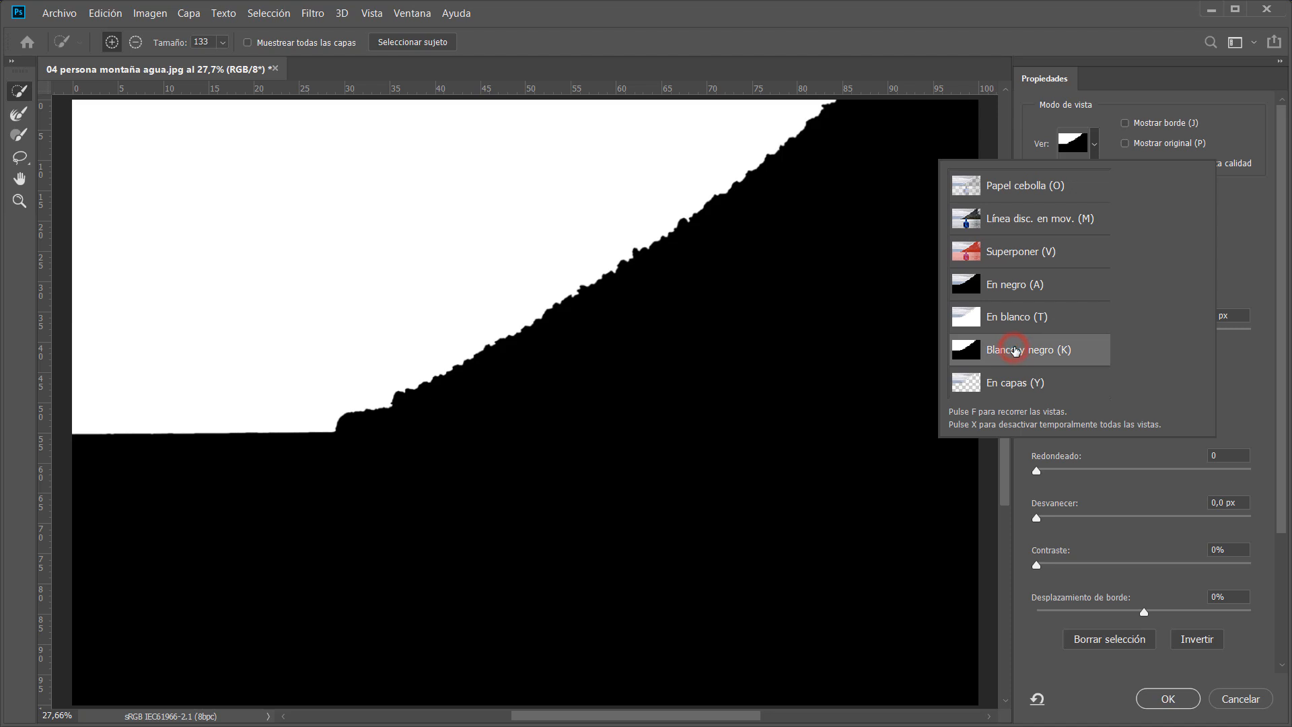
{"action": "left_click", "coordinate": [1028, 135]}
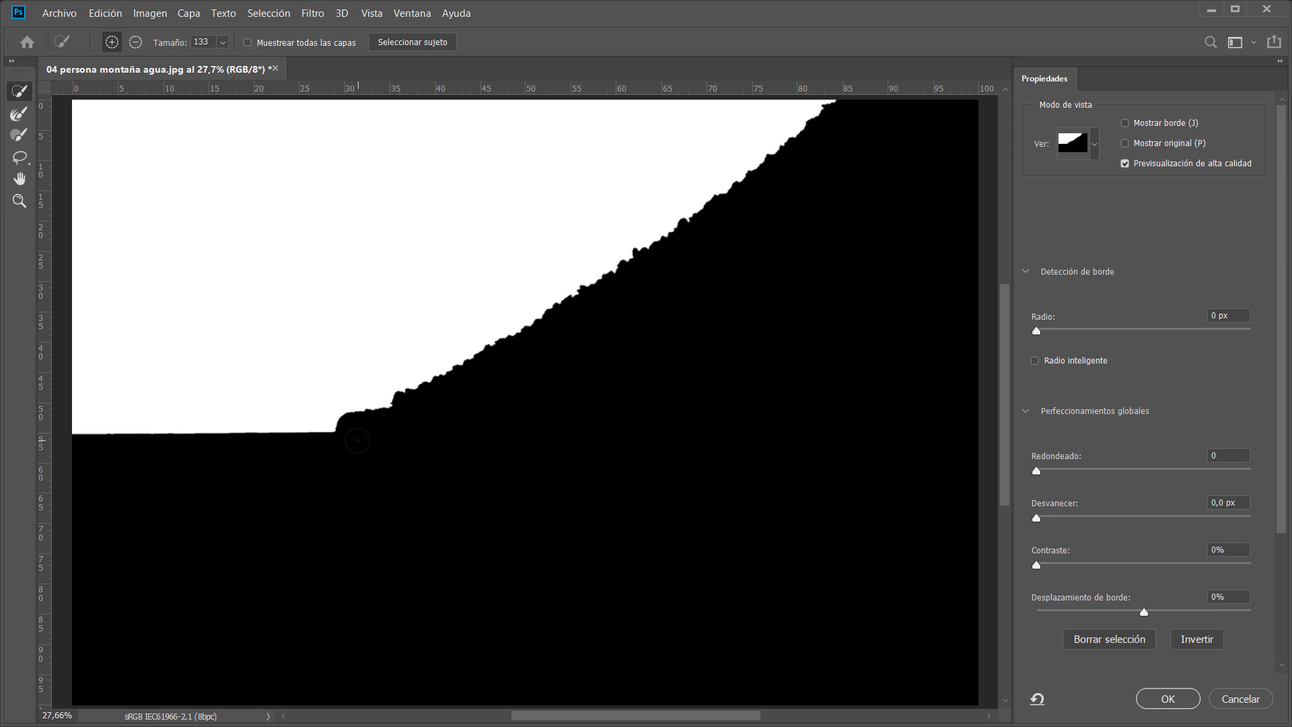
Toggle between the black-and-white mask and the photo while zooming in to examine the mountain edge.
{"action": "key", "text": "x"}
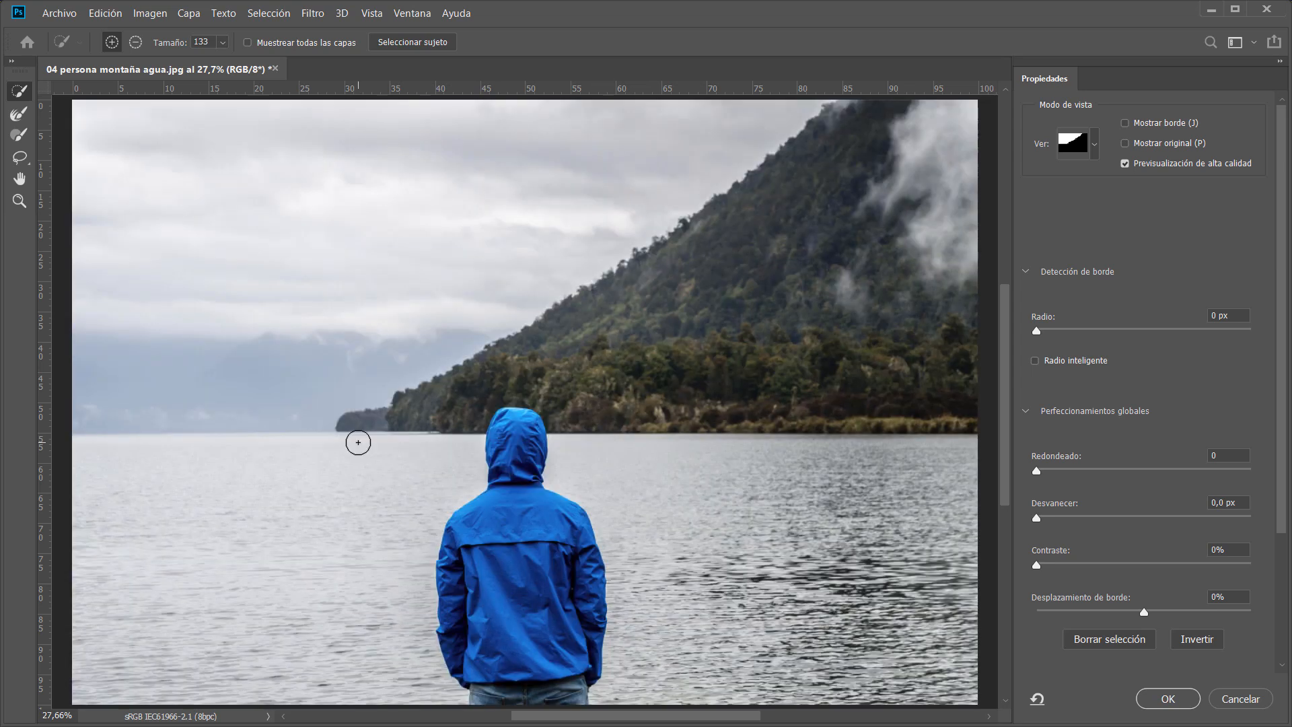
{"action": "key", "text": "x"}
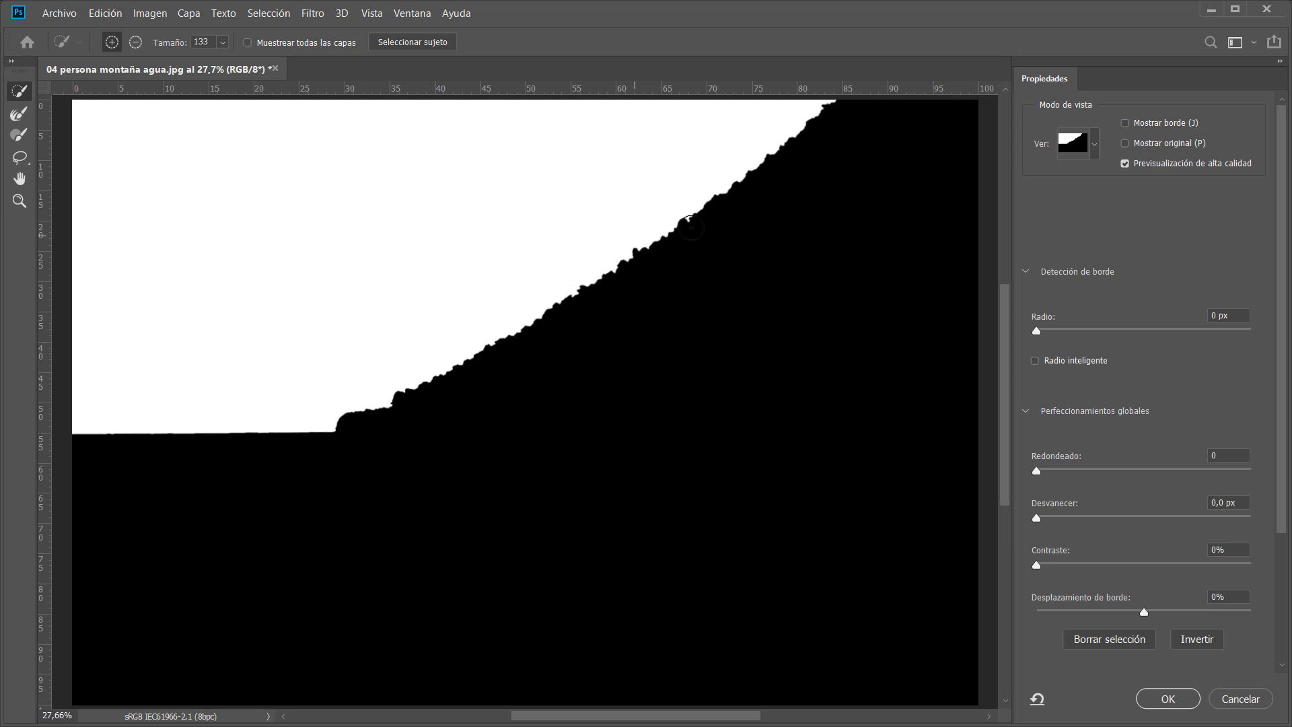
{"action": "mouse_move", "coordinate": [438, 375]}
{"action": "left_mouse_down"}
{"action": "mouse_move", "coordinate": [522, 389]}
{"action": "mouse_move", "coordinate": [499, 433]}
{"action": "left_mouse_up"}
{"action": "key", "text": "x"}
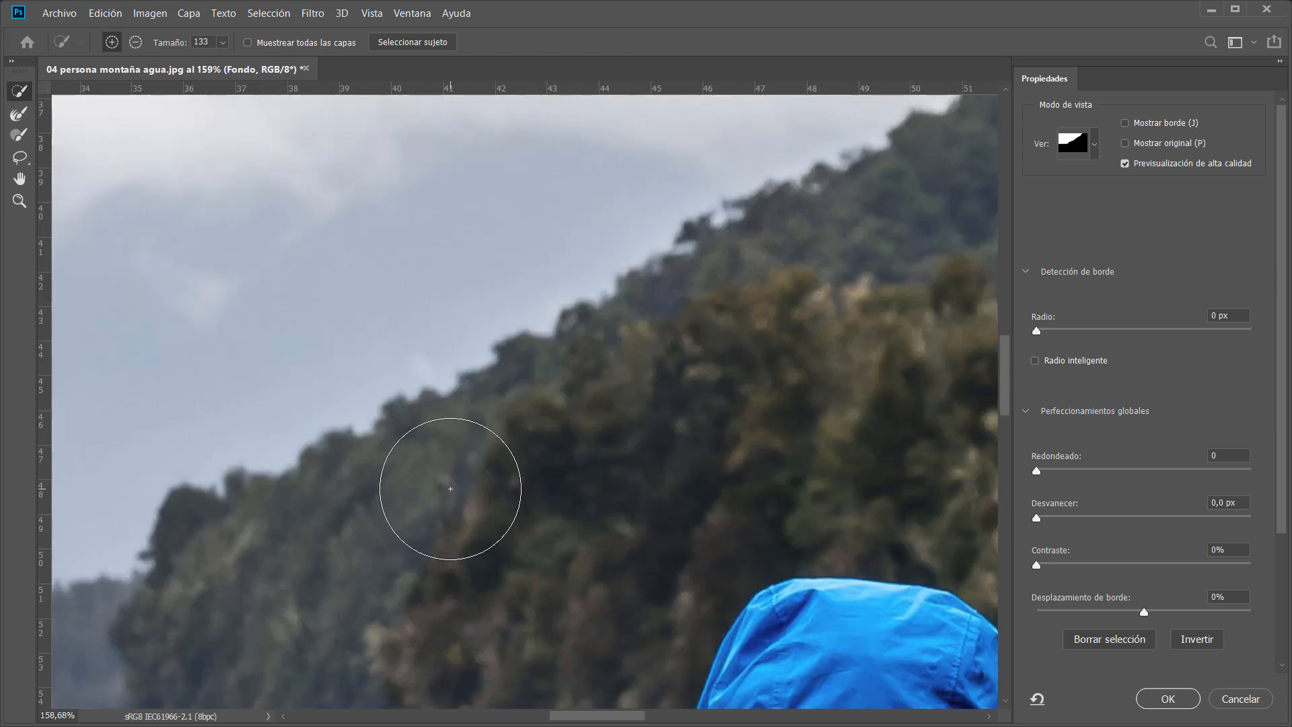
{"action": "key", "text": "x"}
{"action": "key", "text": "x"}
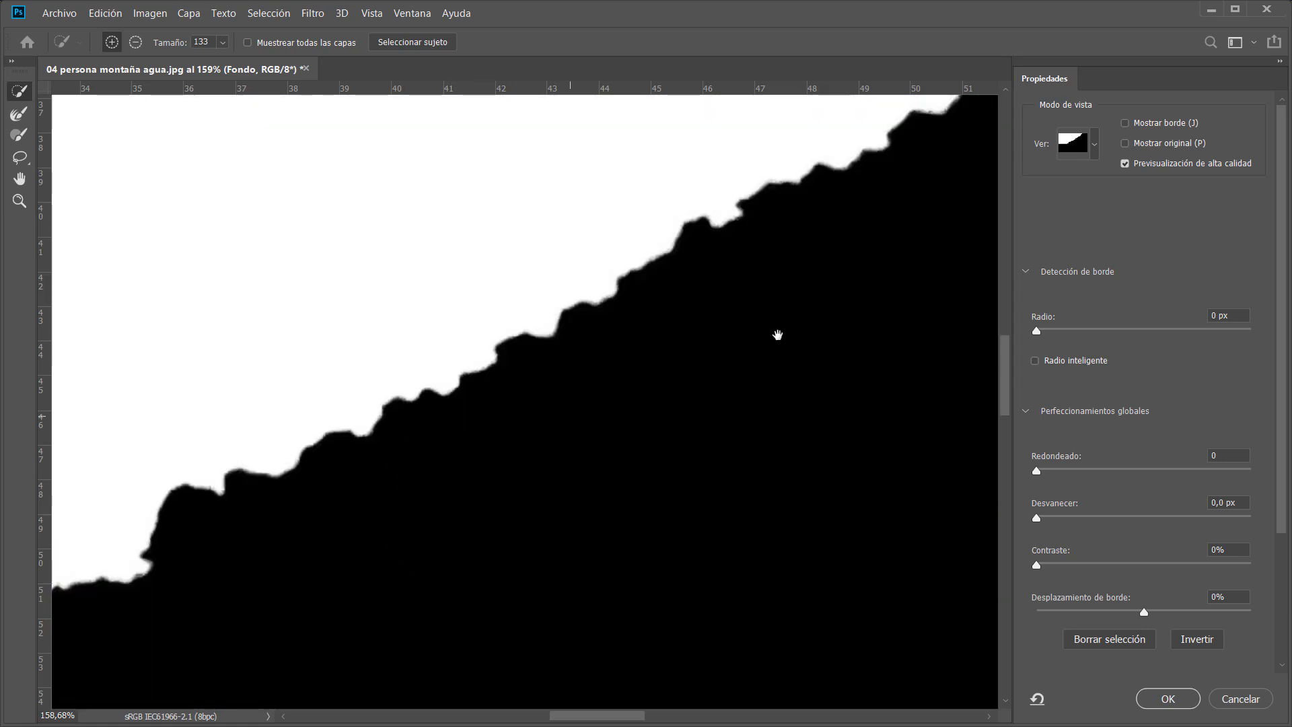
{"action": "left_click_drag", "start_coordinate": [812, 317], "coordinate": [278, 655]}
{"action": "key", "text": "x"}
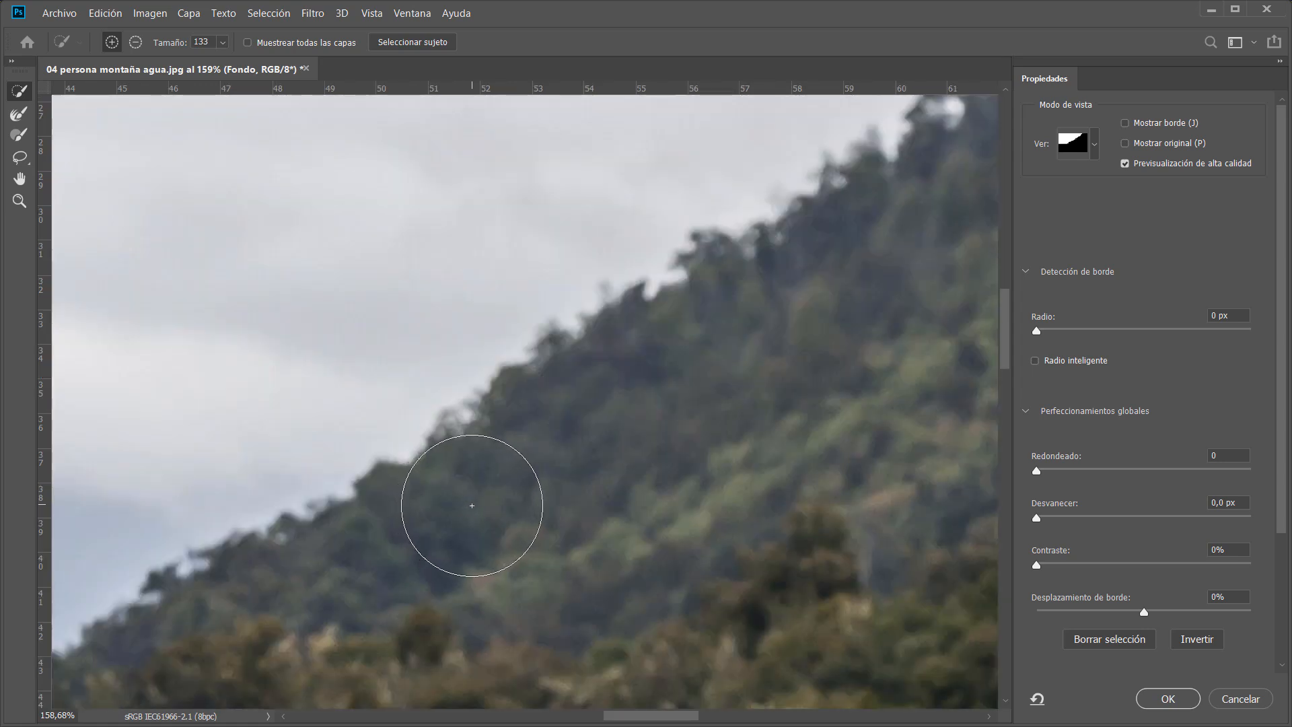
{"action": "key", "text": "x"}
{"action": "left_click_drag", "start_coordinate": [457, 473], "coordinate": [527, 482]}
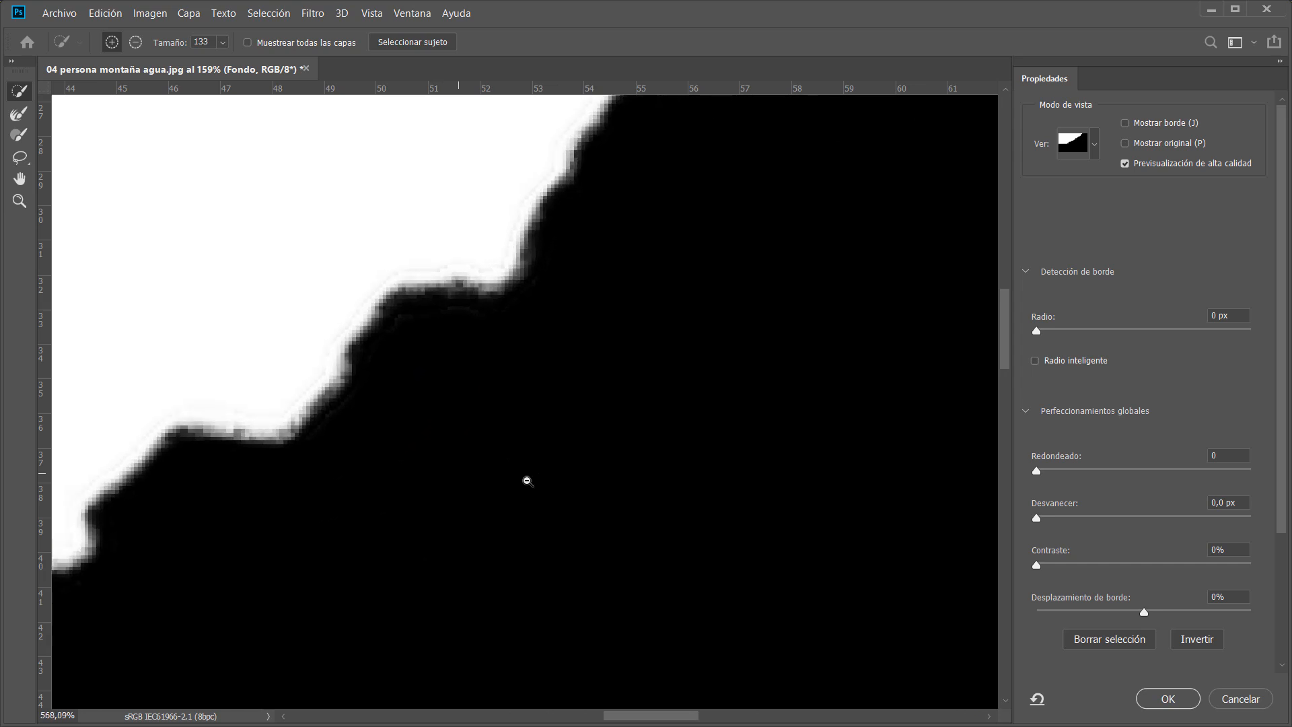
{"action": "left_click_drag", "start_coordinate": [447, 371], "coordinate": [464, 431]}
{"action": "key", "text": "x"}
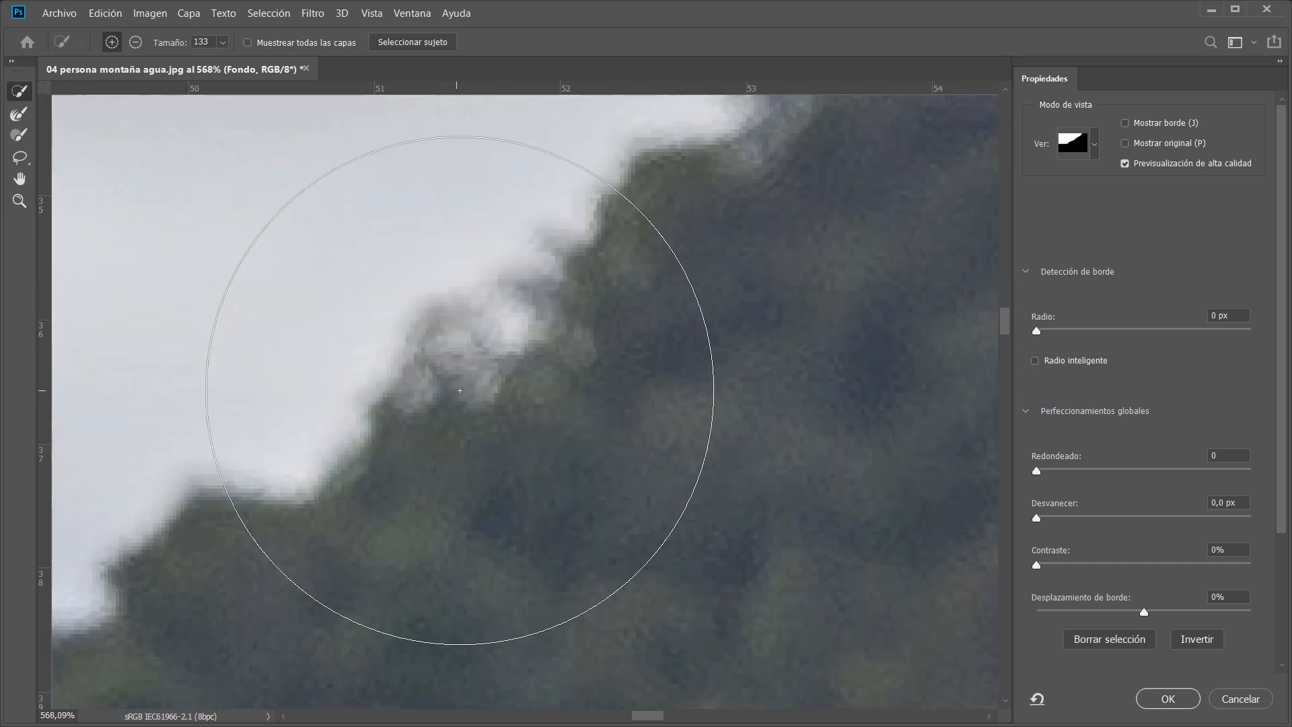
{"action": "key", "text": "x"}
{"action": "key", "text": "x"}
{"action": "key", "text": "x"}
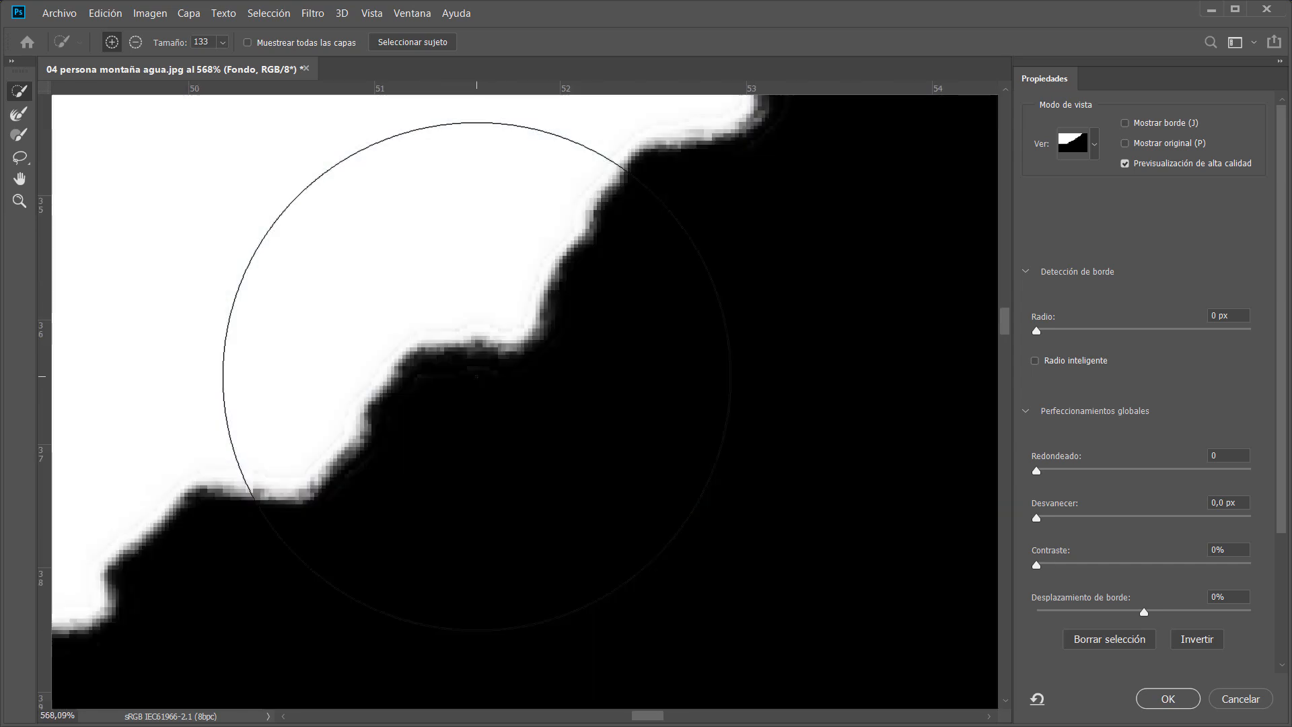
{"action": "key", "text": "x"}
{"action": "key", "text": "x"}
{"action": "key", "text": "x"}
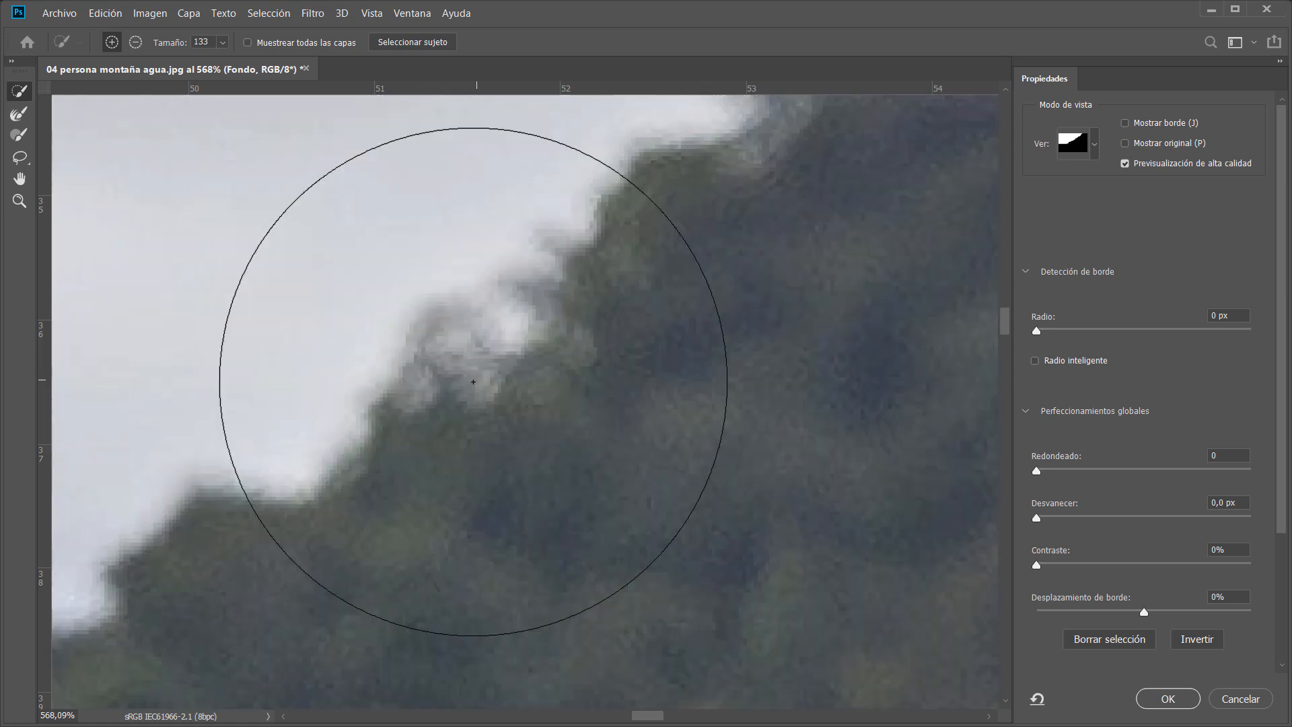
{"action": "key", "text": "x"}
{"action": "left_click_drag", "start_coordinate": [594, 452], "coordinate": [446, 481]}
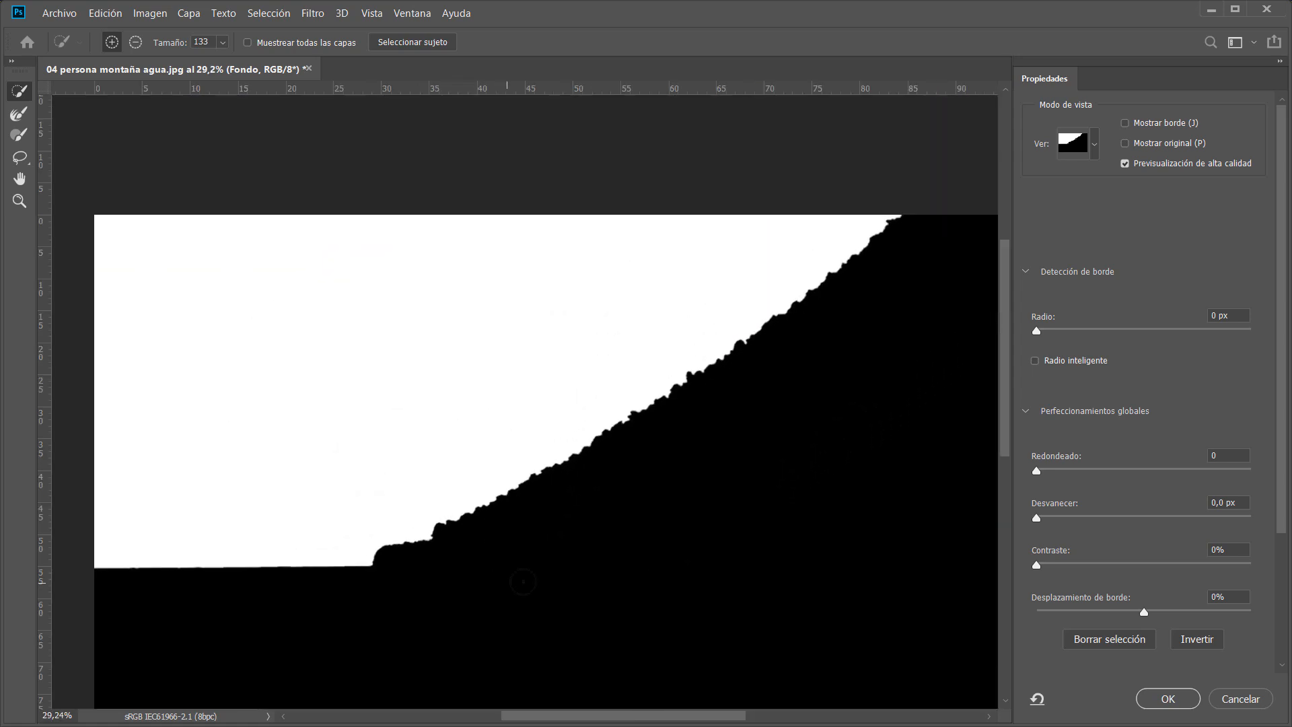
{"action": "mouse_move", "coordinate": [382, 555]}
{"action": "left_mouse_down"}
{"action": "mouse_move", "coordinate": [386, 535]}
{"action": "mouse_move", "coordinate": [430, 532]}
{"action": "left_mouse_up"}
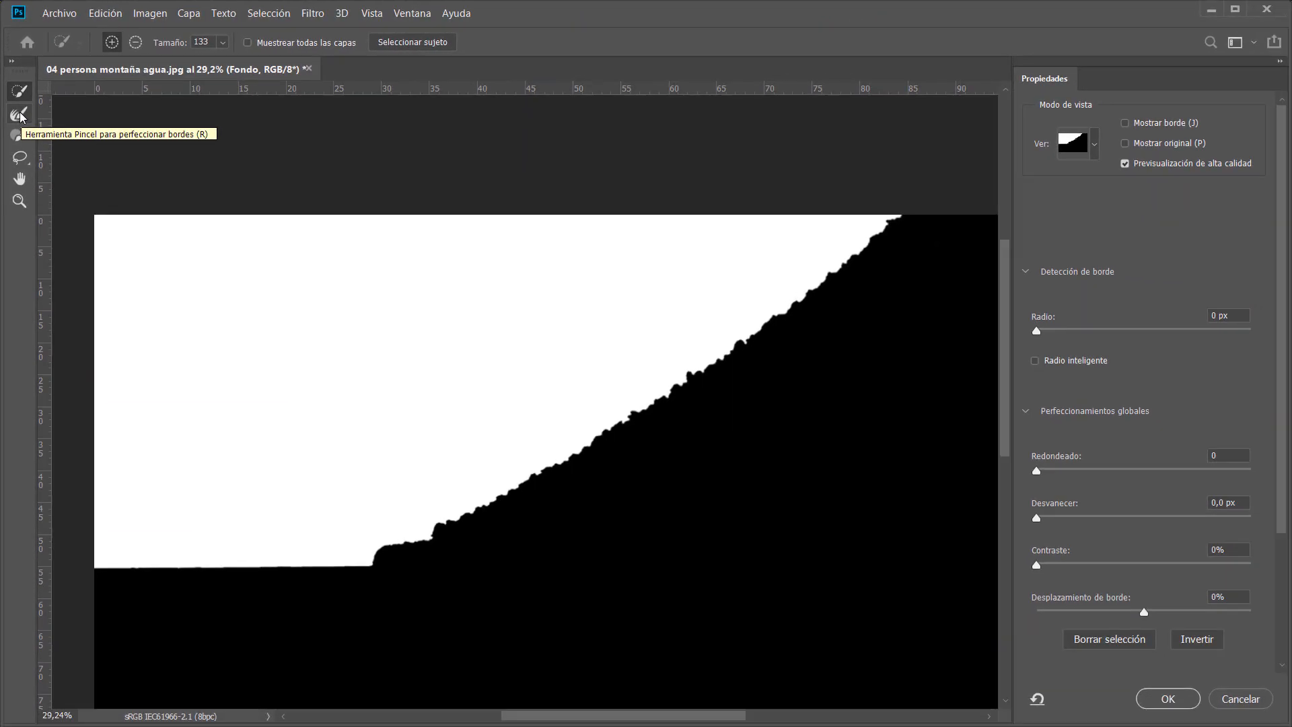
Switch to the Refine Edge Brush, set its size to 175 px, and paint along the whole mountain ridge edge.
{"action": "left_click", "coordinate": [20, 115]}
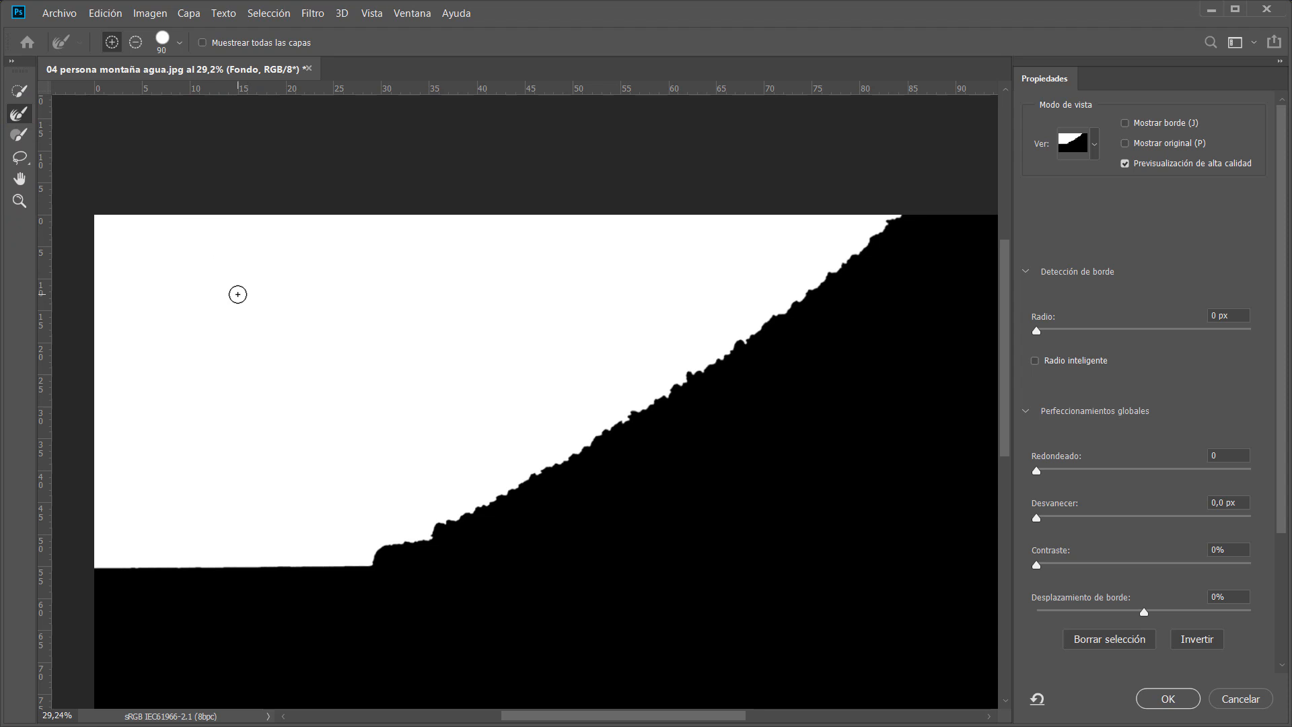
{"action": "right_click", "coordinate": [234, 294]}
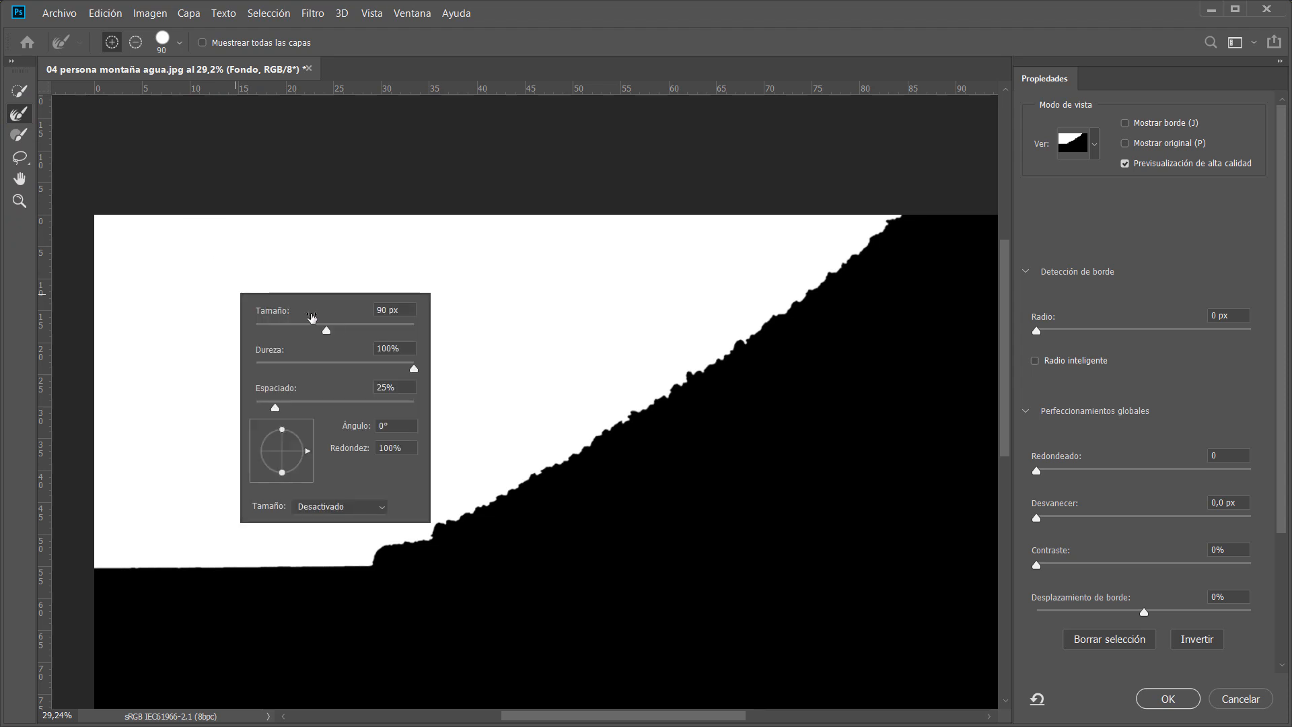
{"action": "left_click_drag", "start_coordinate": [327, 331], "coordinate": [374, 332]}
{"action": "left_click", "coordinate": [315, 331]}
{"action": "left_click", "coordinate": [482, 31]}
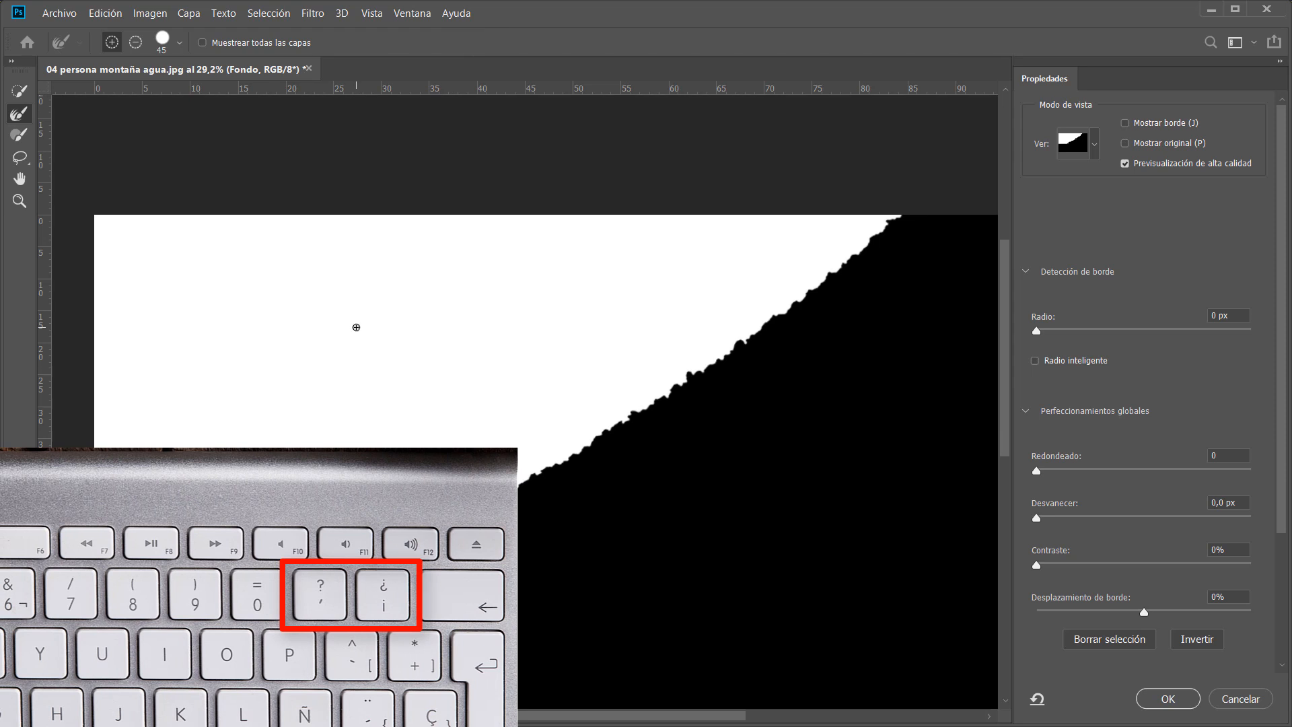
{"action": "key", "text": "exclamdown"}
{"action": "key", "text": "exclamdown"}
{"action": "key", "text": "exclamdown"}
{"action": "key", "text": "exclamdown"}
{"action": "key", "text": "exclamdown"}
{"action": "key", "text": "exclamdown"}
{"action": "key", "text": "exclamdown"}
{"action": "key", "text": "exclamdown"}
{"action": "key", "text": "exclamdown"}
{"action": "key", "text": "exclamdown"}
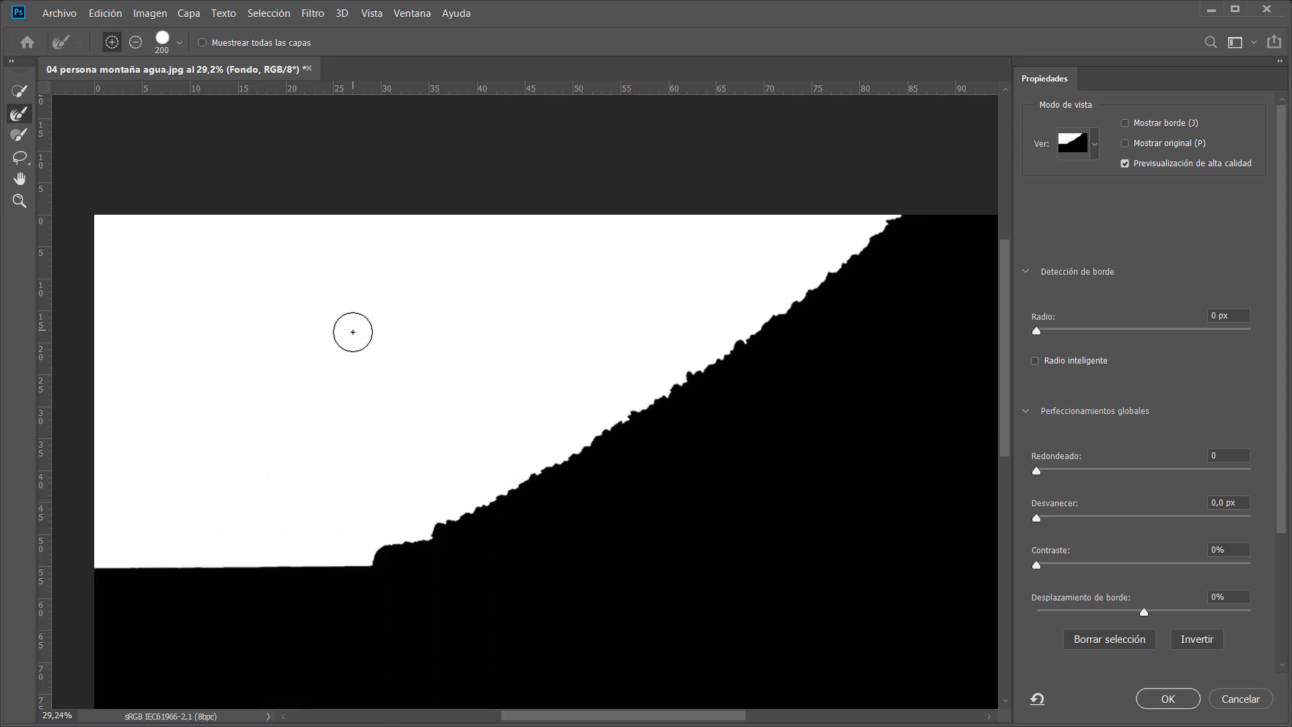
{"action": "mouse_move", "coordinate": [305, 340]}
{"action": "left_mouse_down"}
{"action": "mouse_move", "coordinate": [395, 347]}
{"action": "mouse_move", "coordinate": [342, 360]}
{"action": "mouse_move", "coordinate": [421, 357]}
{"action": "mouse_move", "coordinate": [329, 366]}
{"action": "left_mouse_up"}
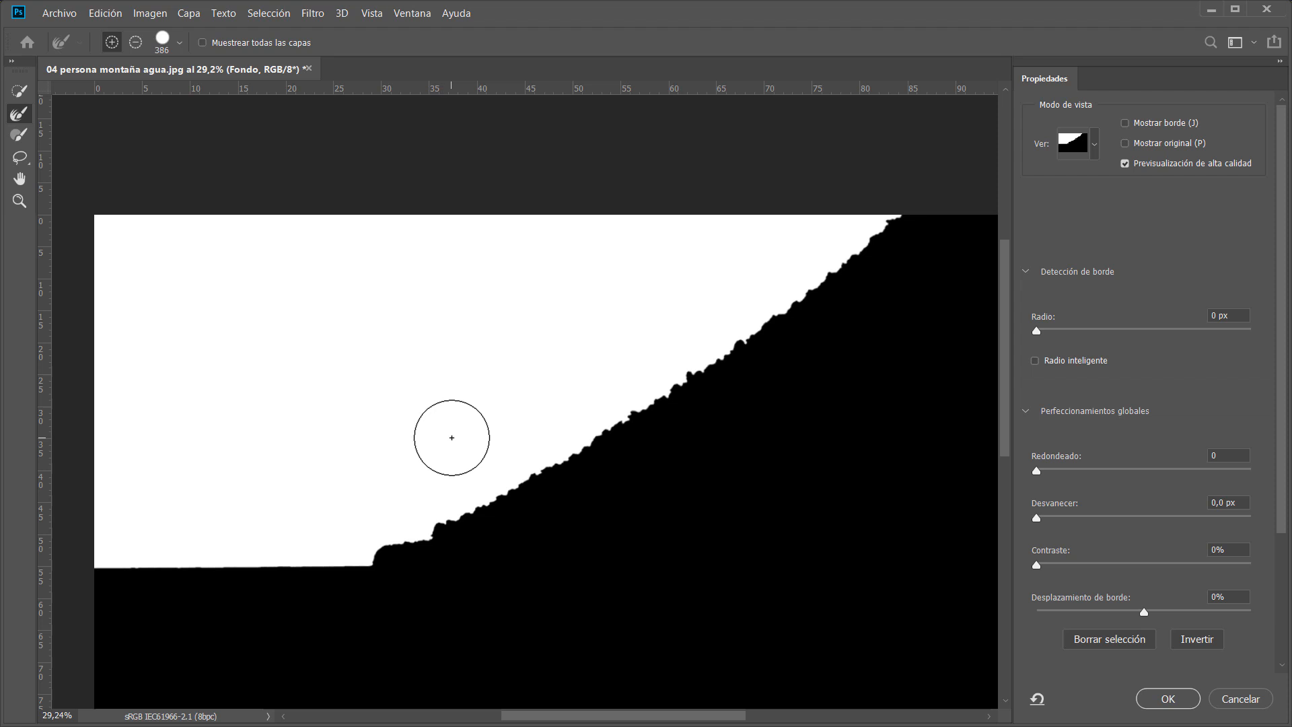
{"action": "left_click", "coordinate": [488, 502]}
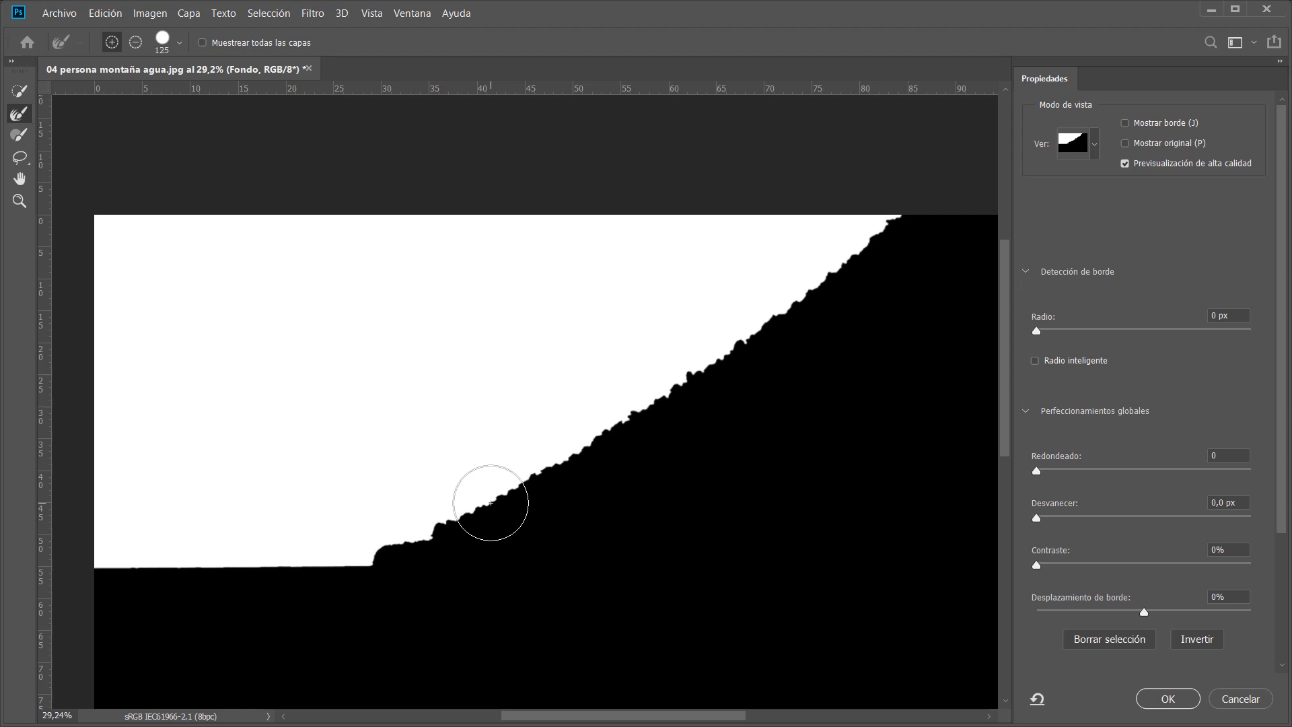
{"action": "key", "text": "bracketleft"}
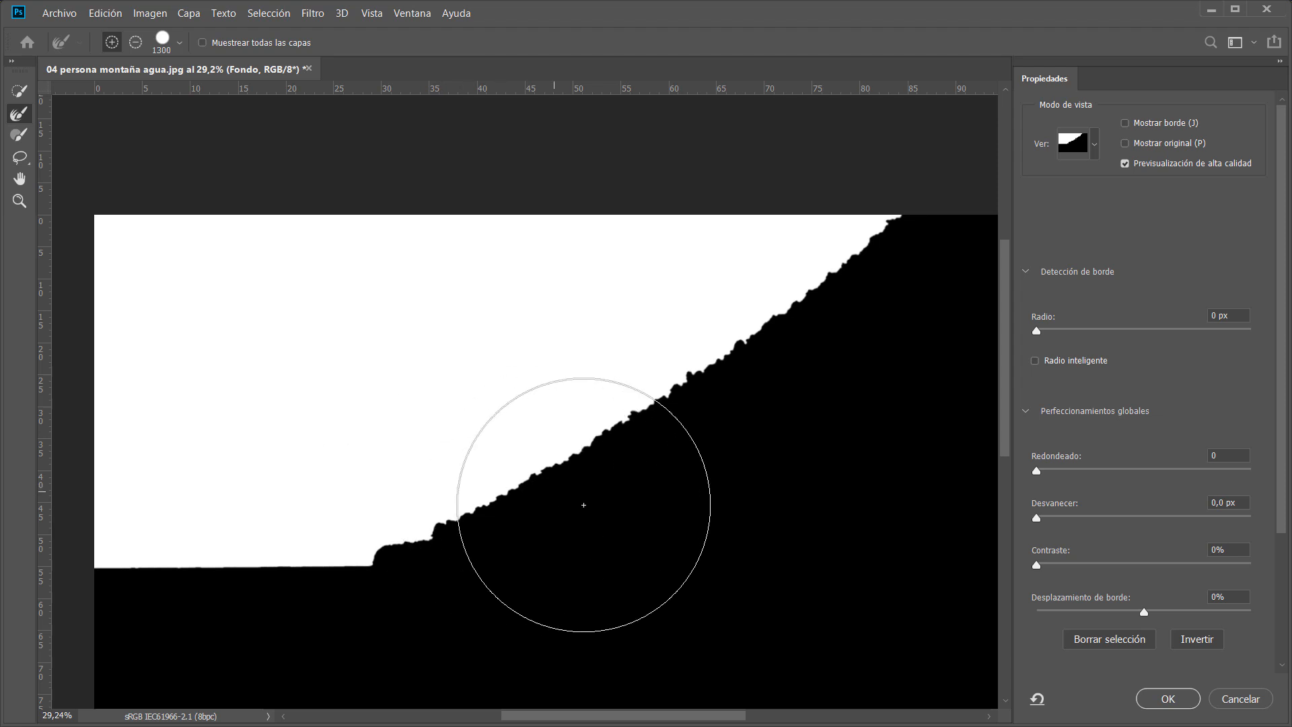
{"action": "key", "text": "bracketleft"}
{"action": "key", "text": "bracketleft"}
{"action": "key", "text": "bracketleft"}
{"action": "key", "text": "bracketleft"}
{"action": "key", "text": "bracketleft"}
{"action": "key", "text": "bracketleft"}
{"action": "key", "text": "bracketleft"}
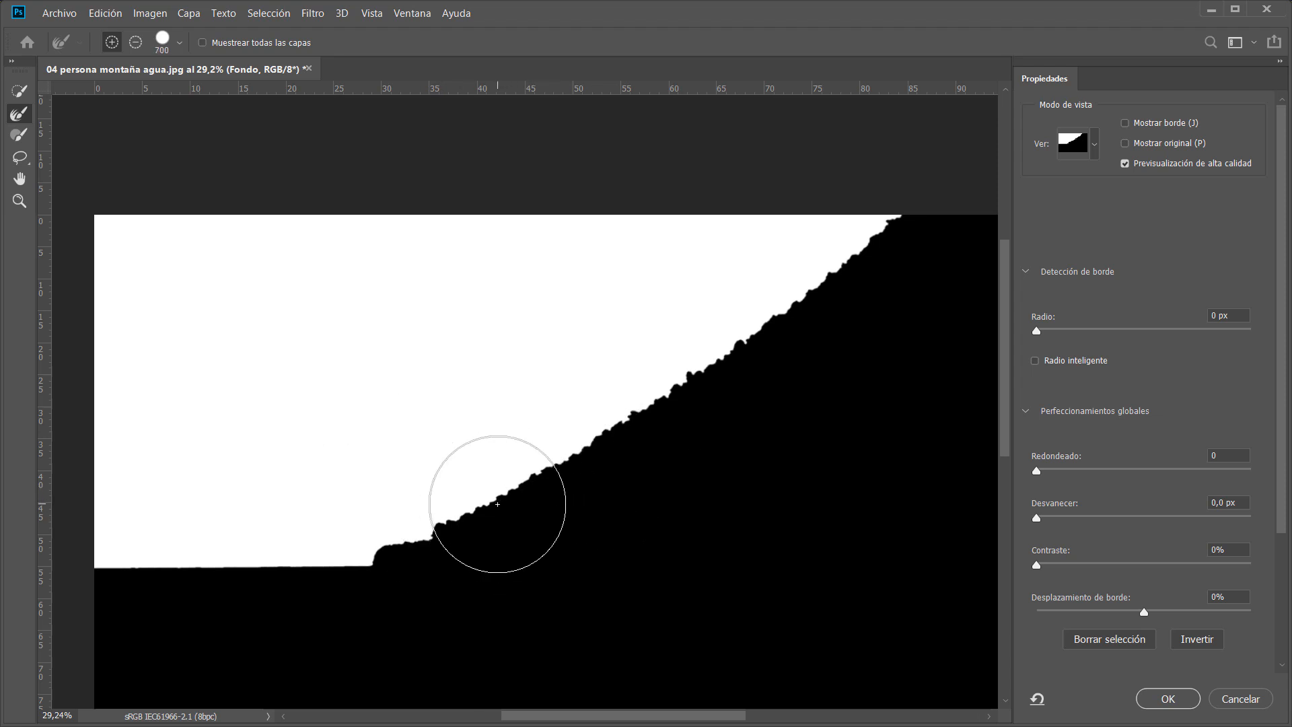
{"action": "key", "text": "bracketleft"}
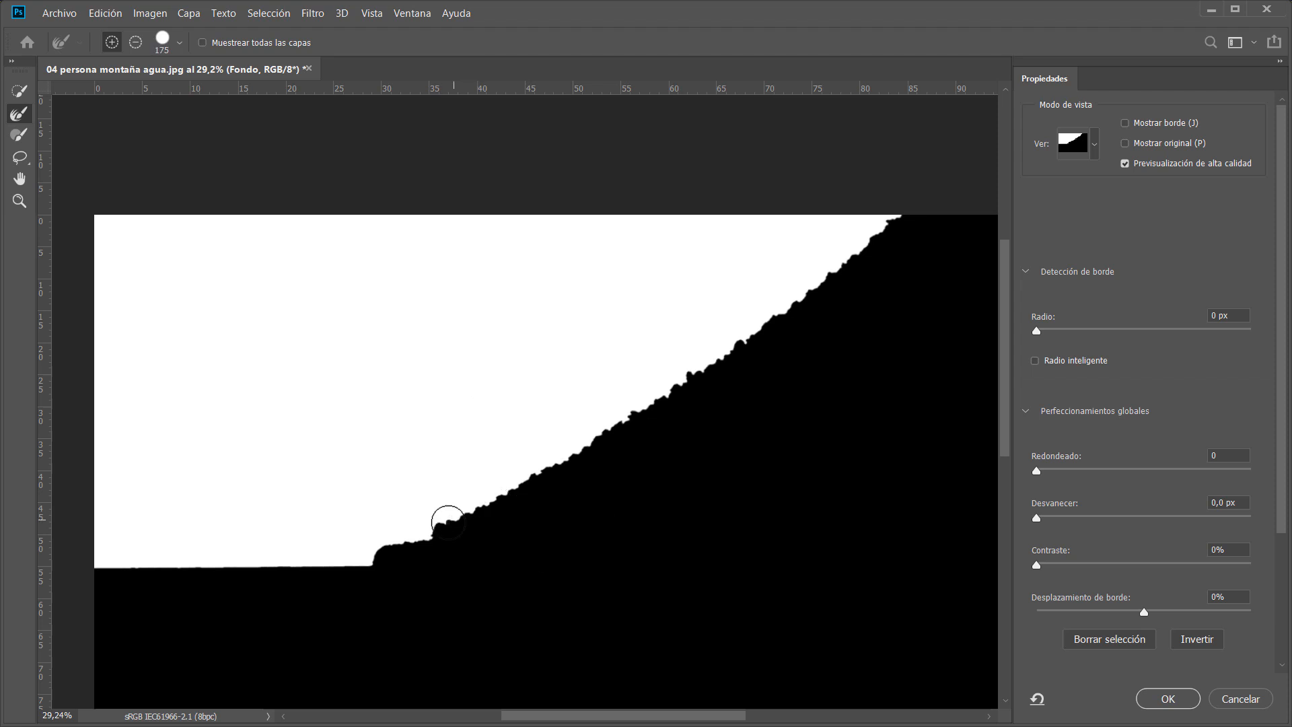
{"action": "mouse_move", "coordinate": [446, 525]}
{"action": "left_mouse_down"}
{"action": "mouse_move", "coordinate": [401, 528]}
{"action": "mouse_move", "coordinate": [374, 559]}
{"action": "mouse_move", "coordinate": [426, 544]}
{"action": "mouse_move", "coordinate": [393, 534]}
{"action": "mouse_move", "coordinate": [834, 242]}
{"action": "mouse_move", "coordinate": [1126, 20]}
{"action": "left_mouse_up"}
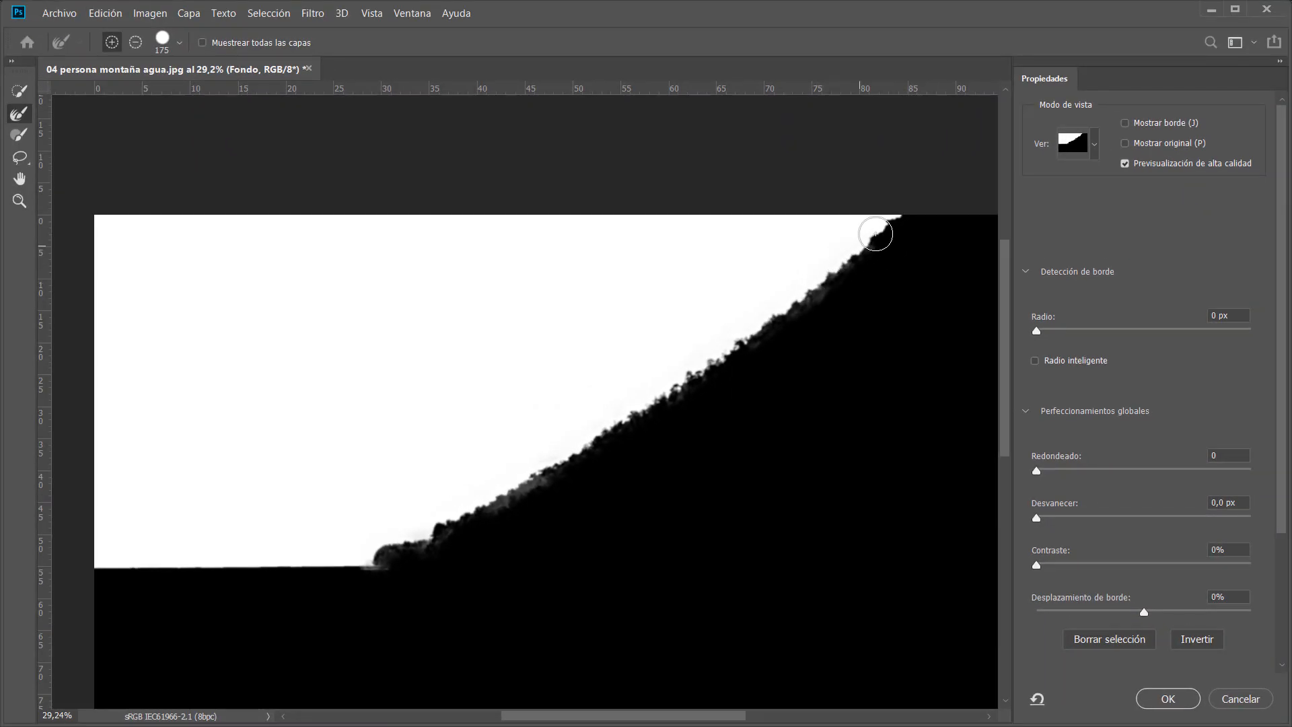
Zoom into the ridge and compare the refined mask with the original selection and the photo.
{"action": "left_click_drag", "start_coordinate": [696, 409], "coordinate": [789, 407]}
{"action": "left_click_drag", "start_coordinate": [689, 496], "coordinate": [882, 444]}
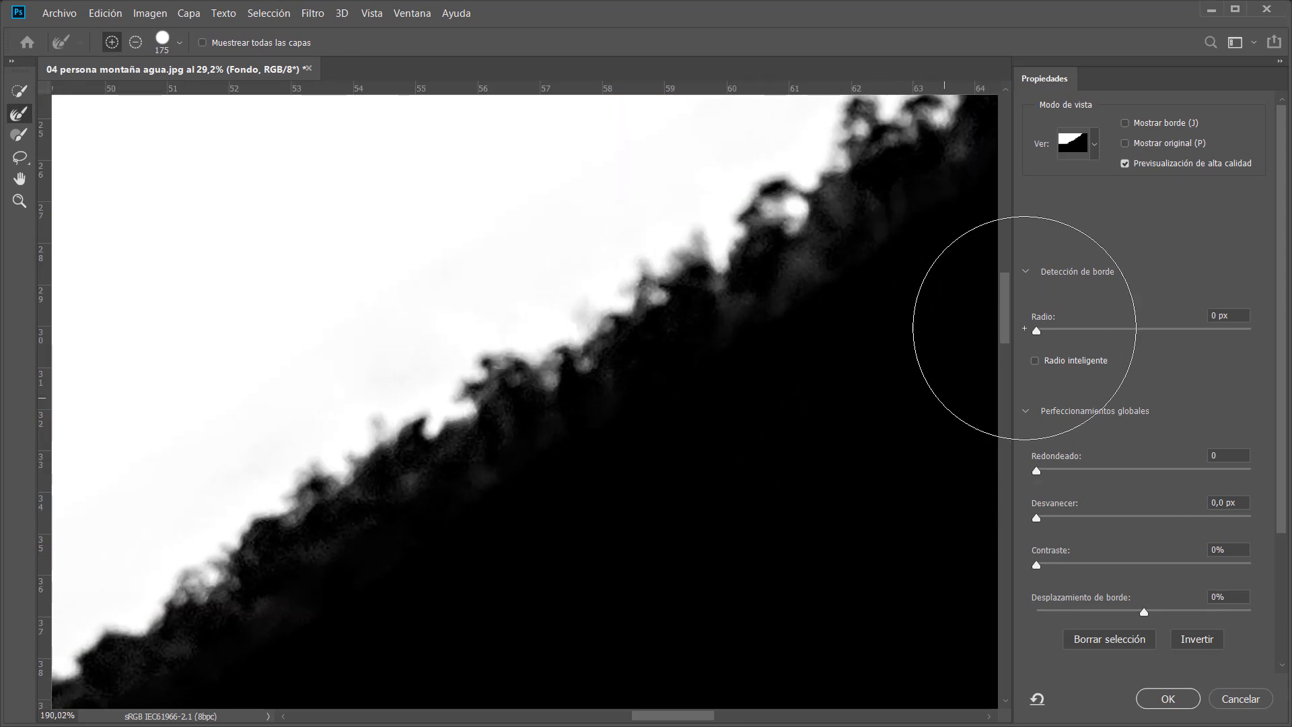
{"action": "left_click", "coordinate": [1125, 143]}
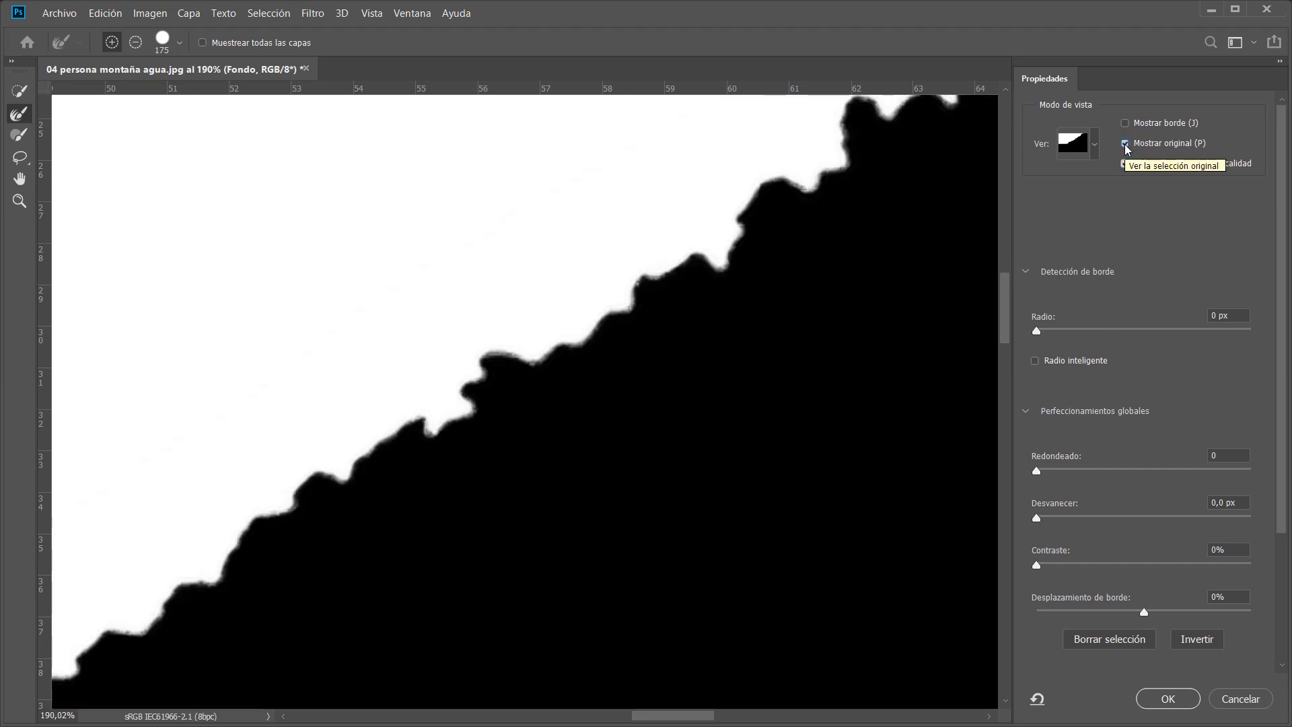
{"action": "left_click", "coordinate": [1125, 144]}
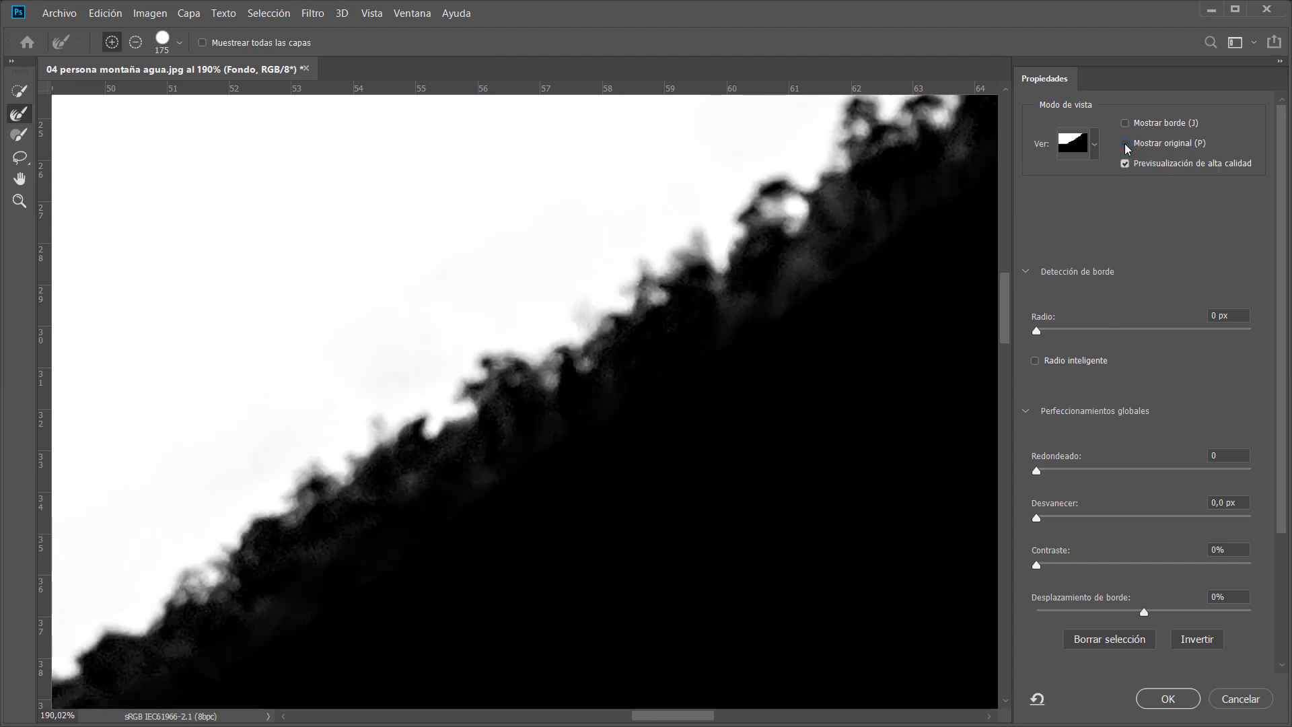
{"action": "left_click", "coordinate": [1125, 143]}
{"action": "left_click", "coordinate": [1125, 143]}
{"action": "left_click", "coordinate": [1125, 144]}
{"action": "left_click", "coordinate": [1125, 143]}
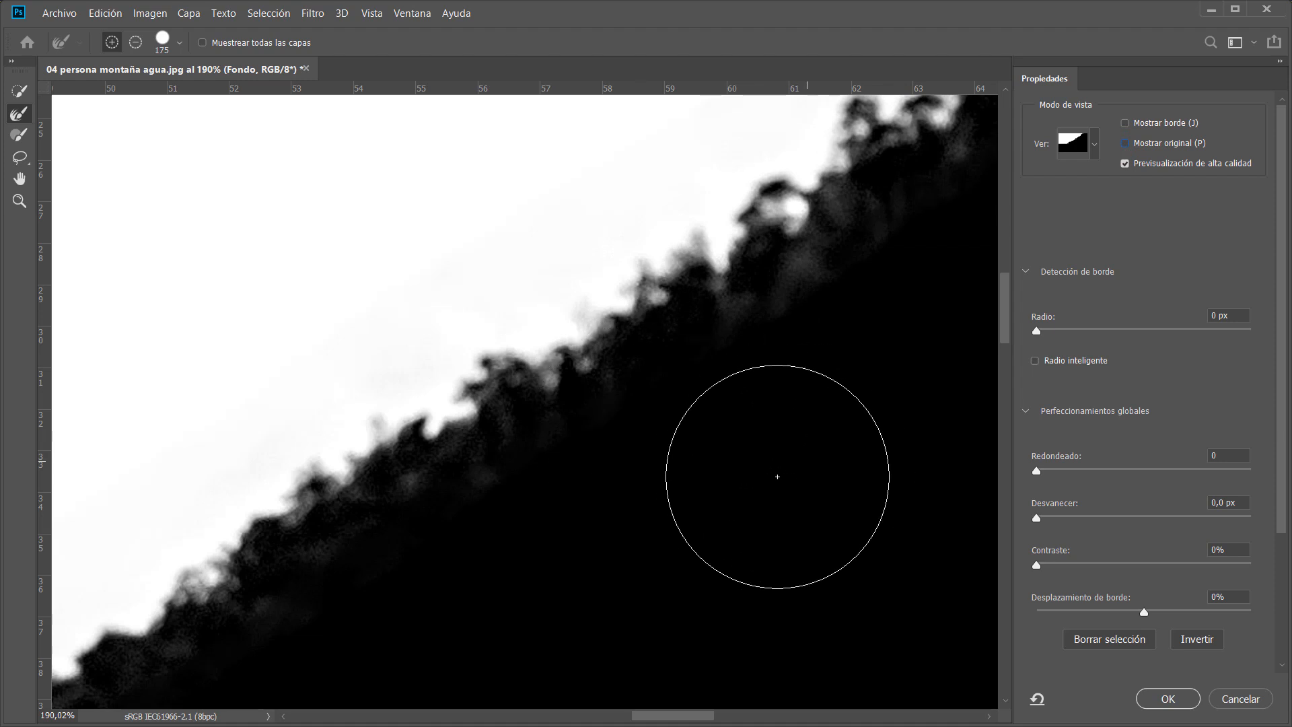
{"action": "key", "text": "x"}
{"action": "key", "text": "x"}
{"action": "key", "text": "x"}
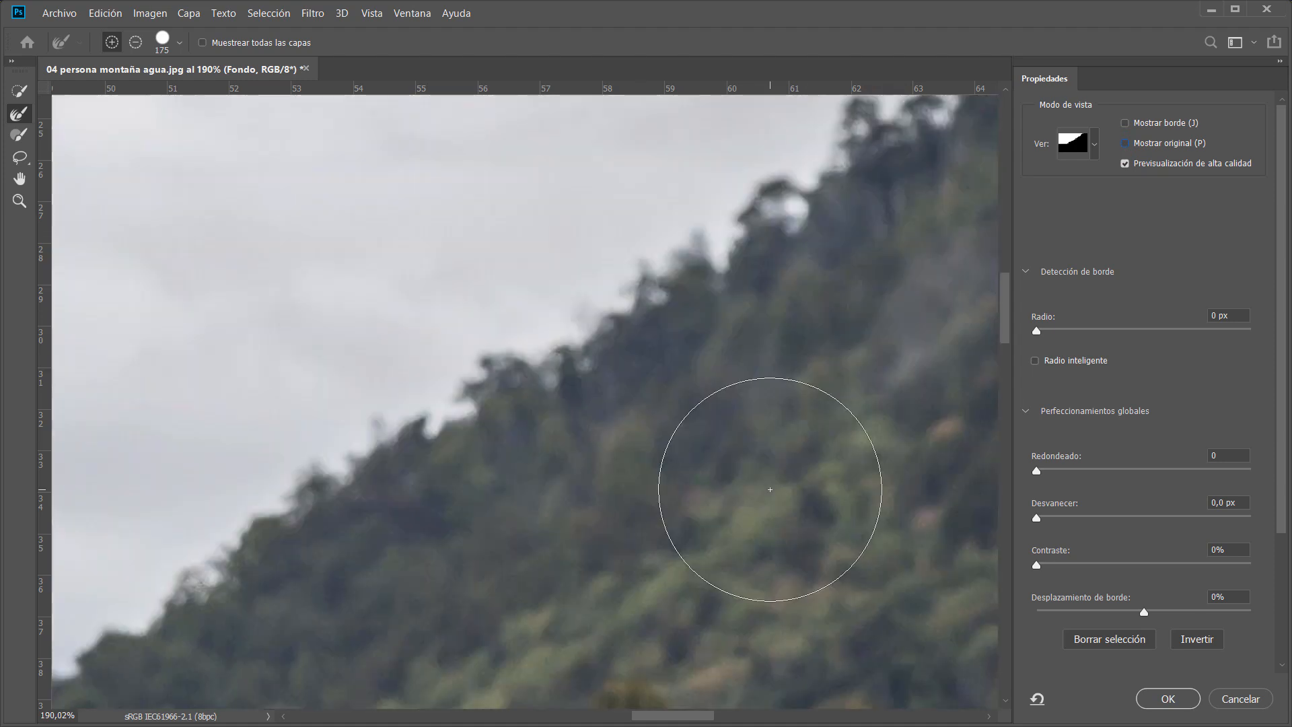
{"action": "key", "text": "x"}
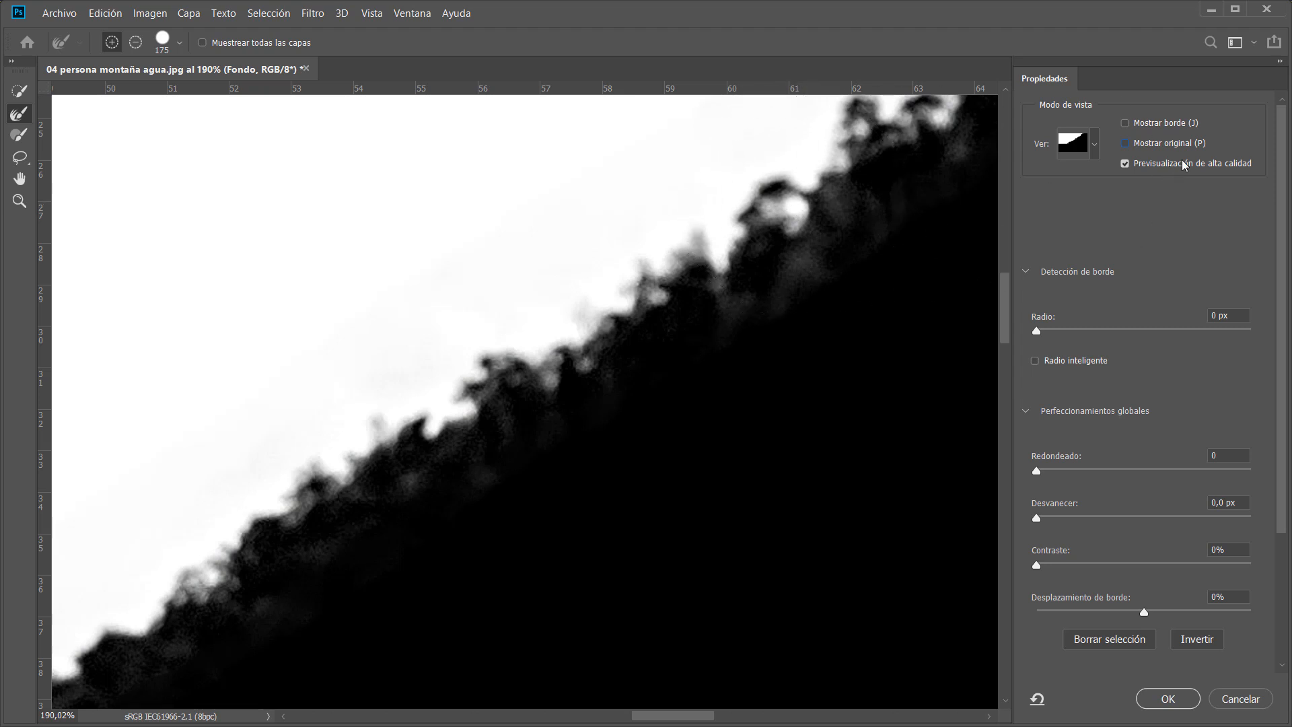
{"action": "left_click", "coordinate": [1142, 151]}
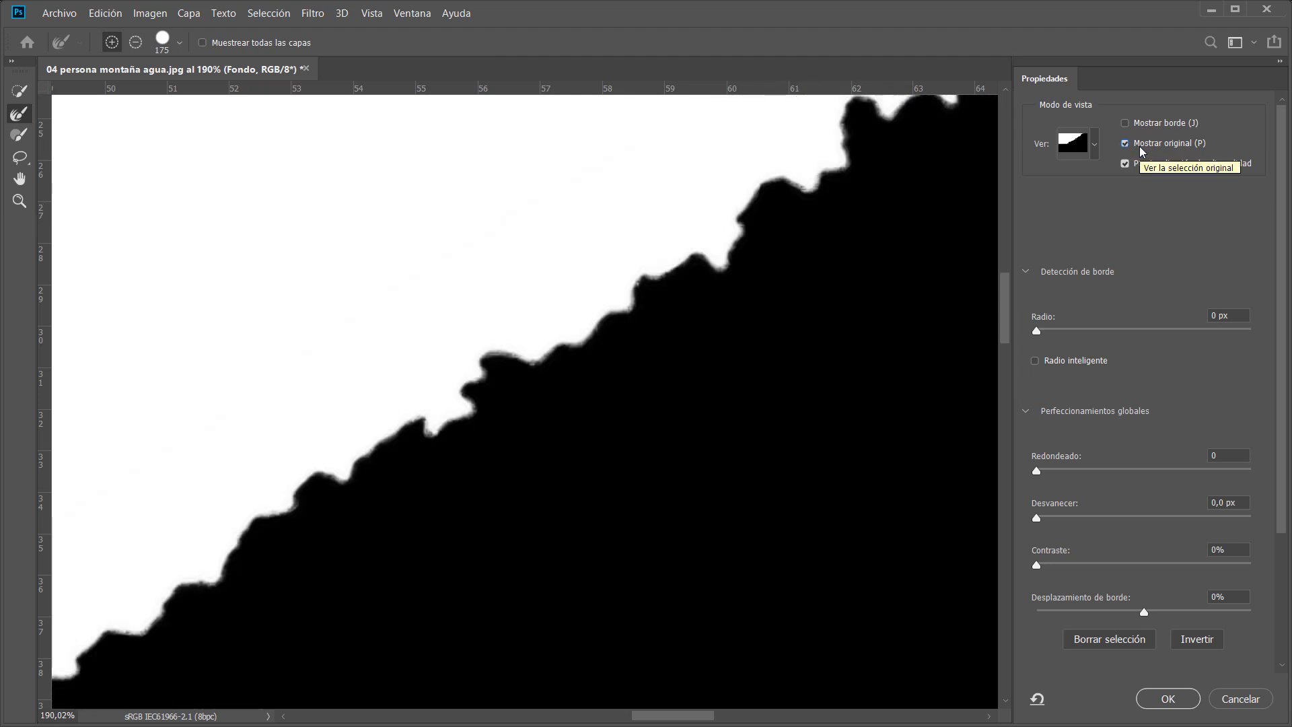
{"action": "left_click", "coordinate": [1142, 152]}
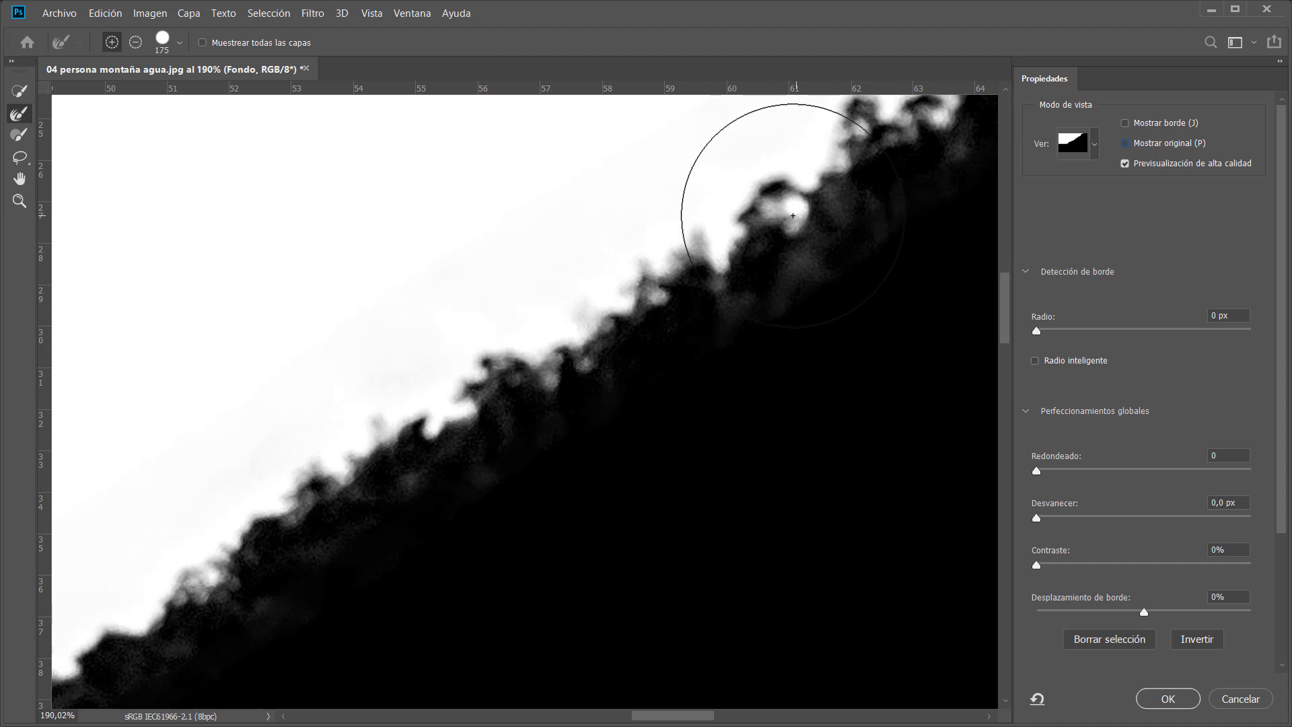
{"action": "key", "text": "x"}
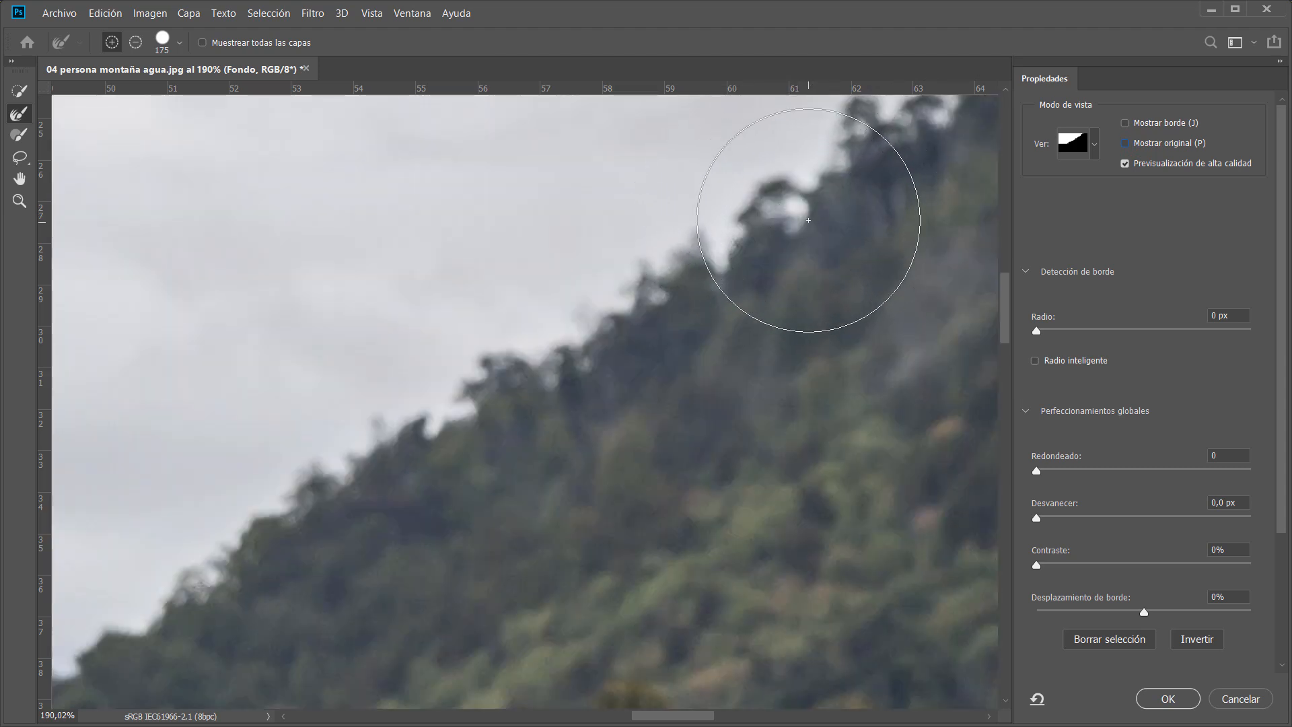
{"action": "key", "text": "x"}
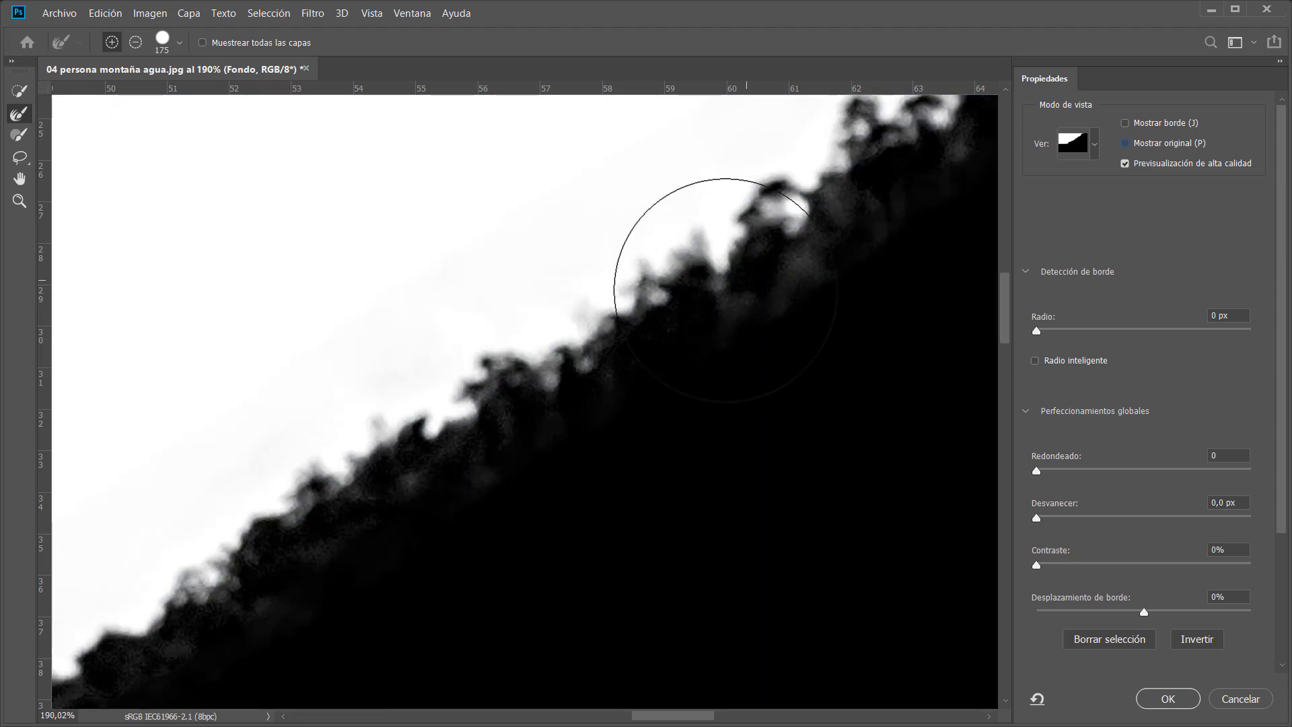
{"action": "left_click_drag", "start_coordinate": [739, 364], "coordinate": [612, 366]}
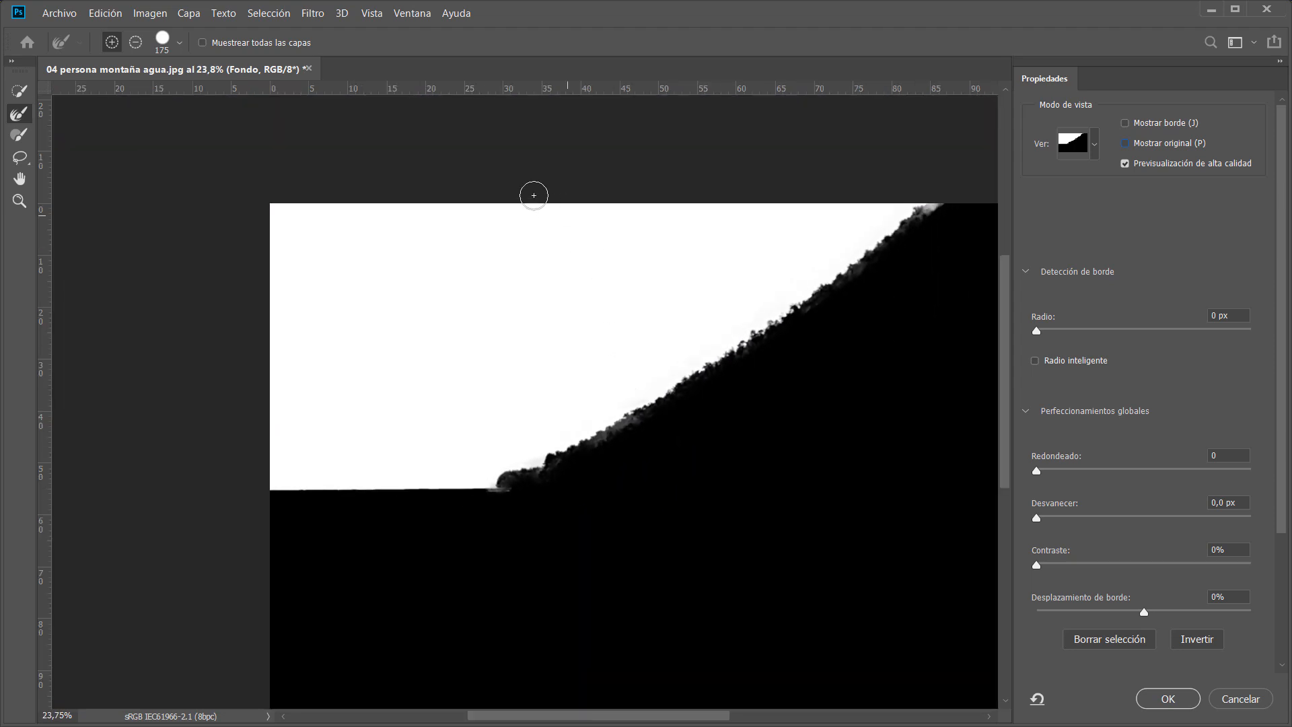
{"action": "key", "text": "ctrl+0"}
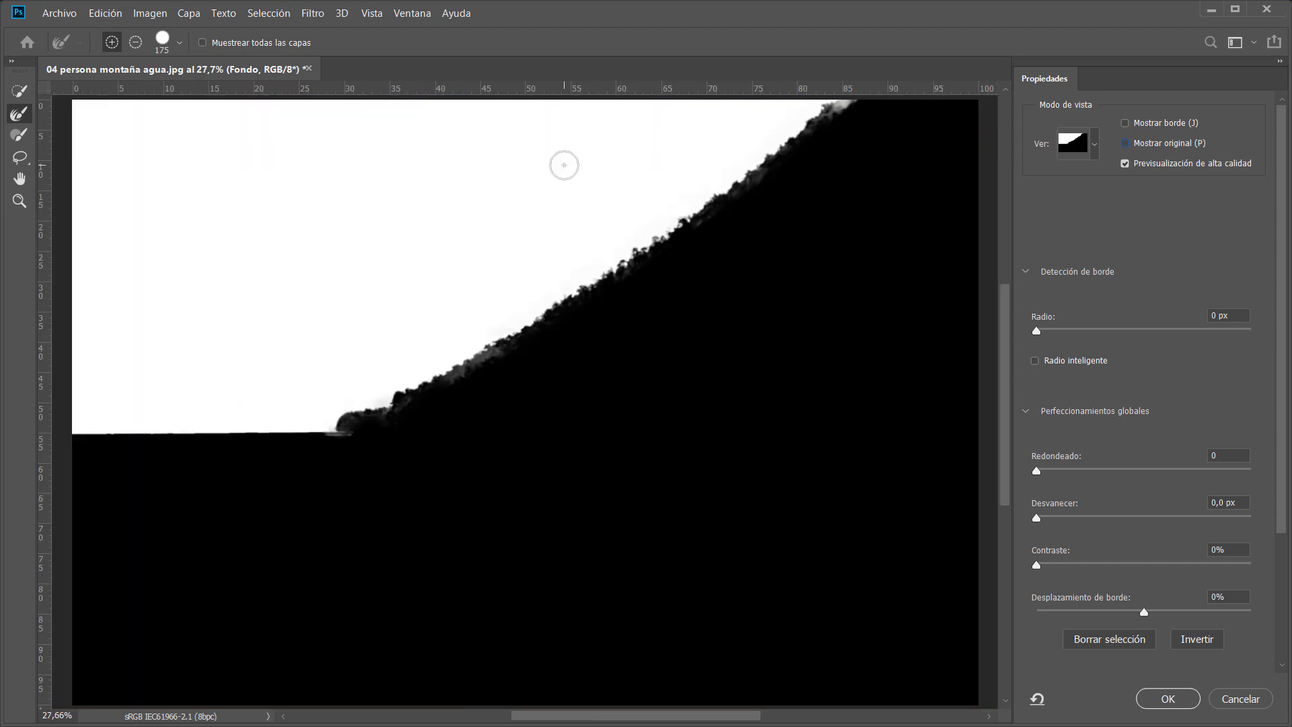
Pan along the lower ridge and shoreline, toggling between mask and photo to inspect the edge.
{"action": "key", "text": "bracketright"}
{"action": "key", "text": "bracketleft"}
{"action": "key", "text": "bracketleft"}
{"action": "key", "text": "bracketleft"}
{"action": "left_click_drag", "start_coordinate": [476, 379], "coordinate": [549, 387]}
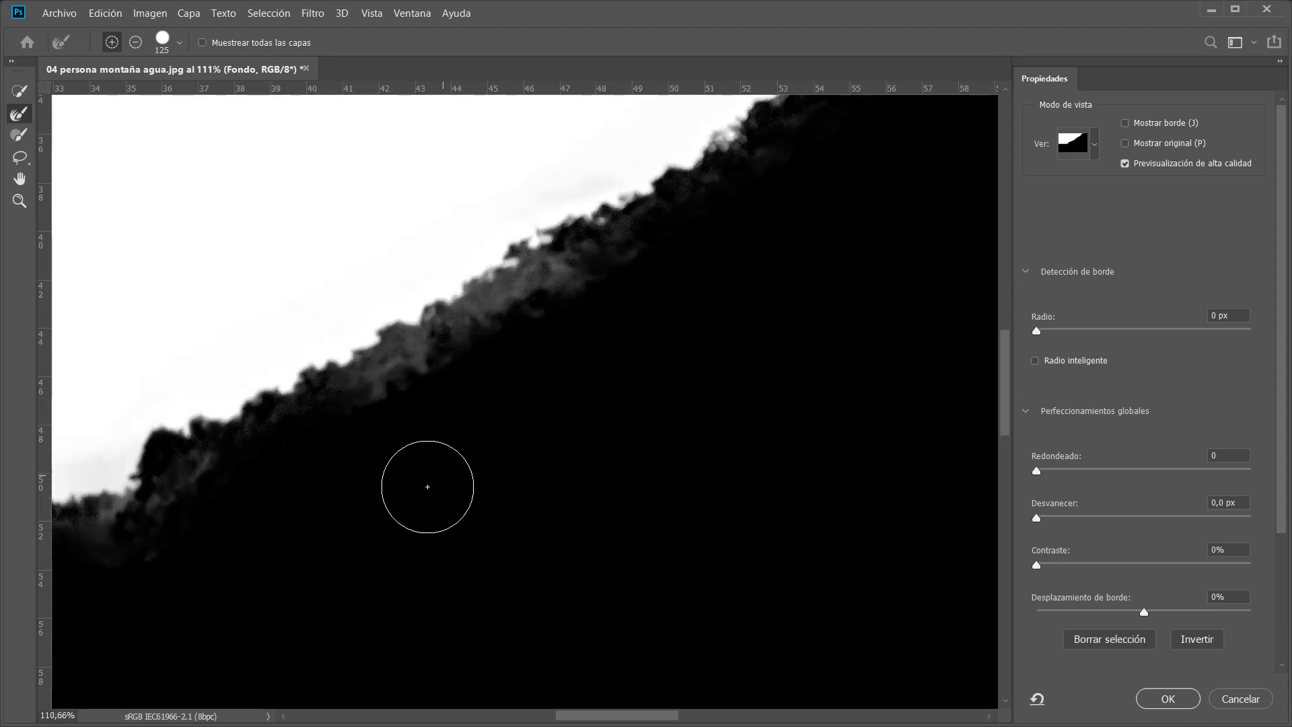
{"action": "left_click_drag", "start_coordinate": [370, 551], "coordinate": [739, 419]}
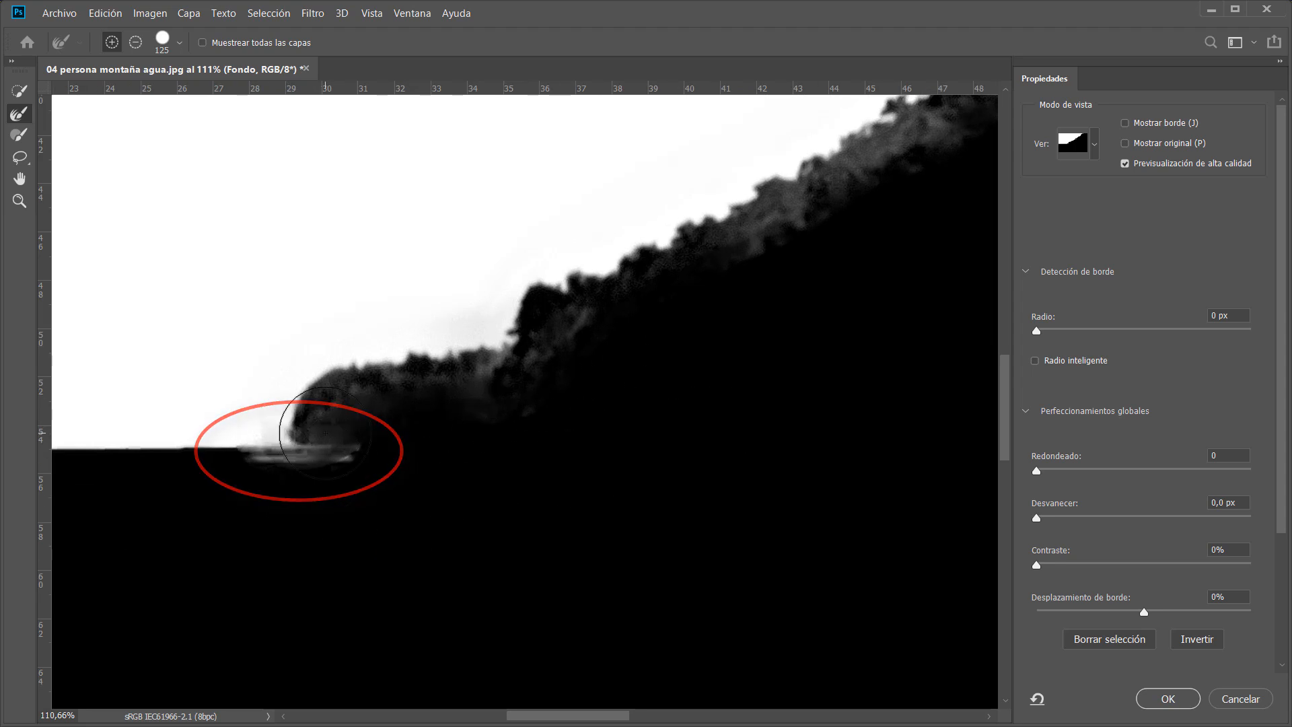
{"action": "key", "text": "x"}
{"action": "key", "text": "x"}
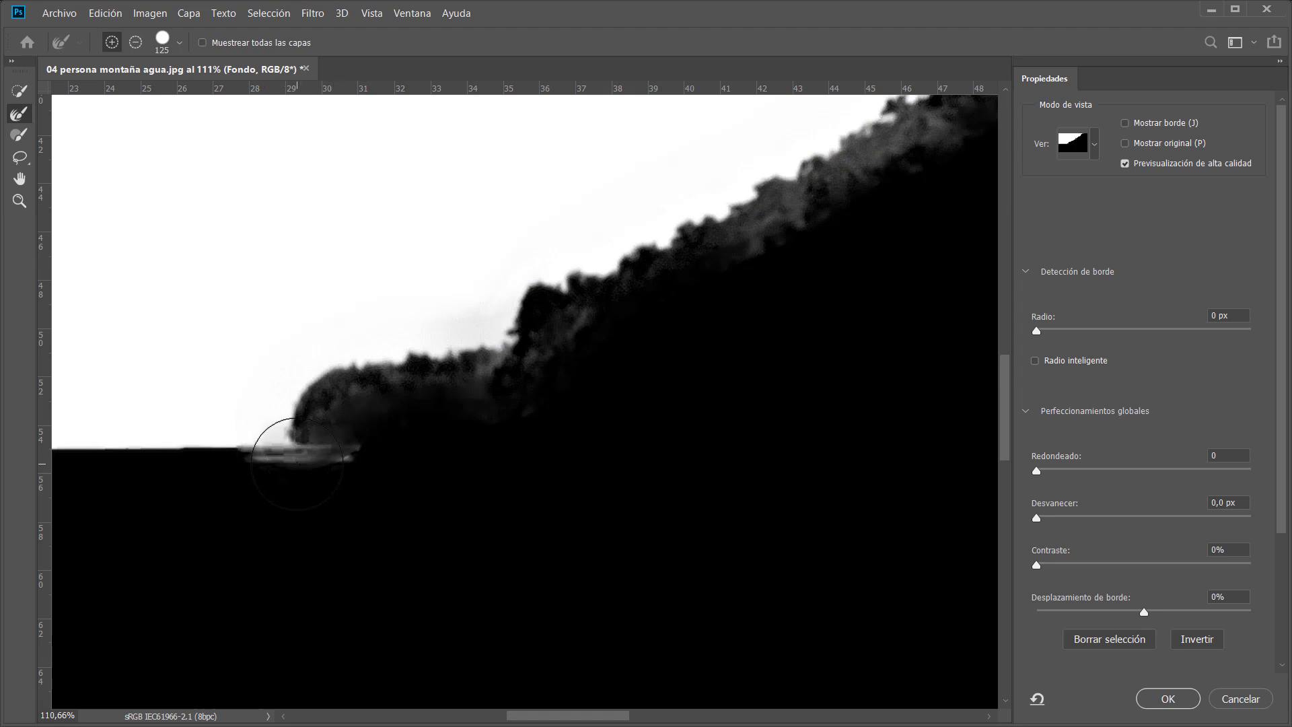
{"action": "left_click_drag", "start_coordinate": [801, 358], "coordinate": [432, 562]}
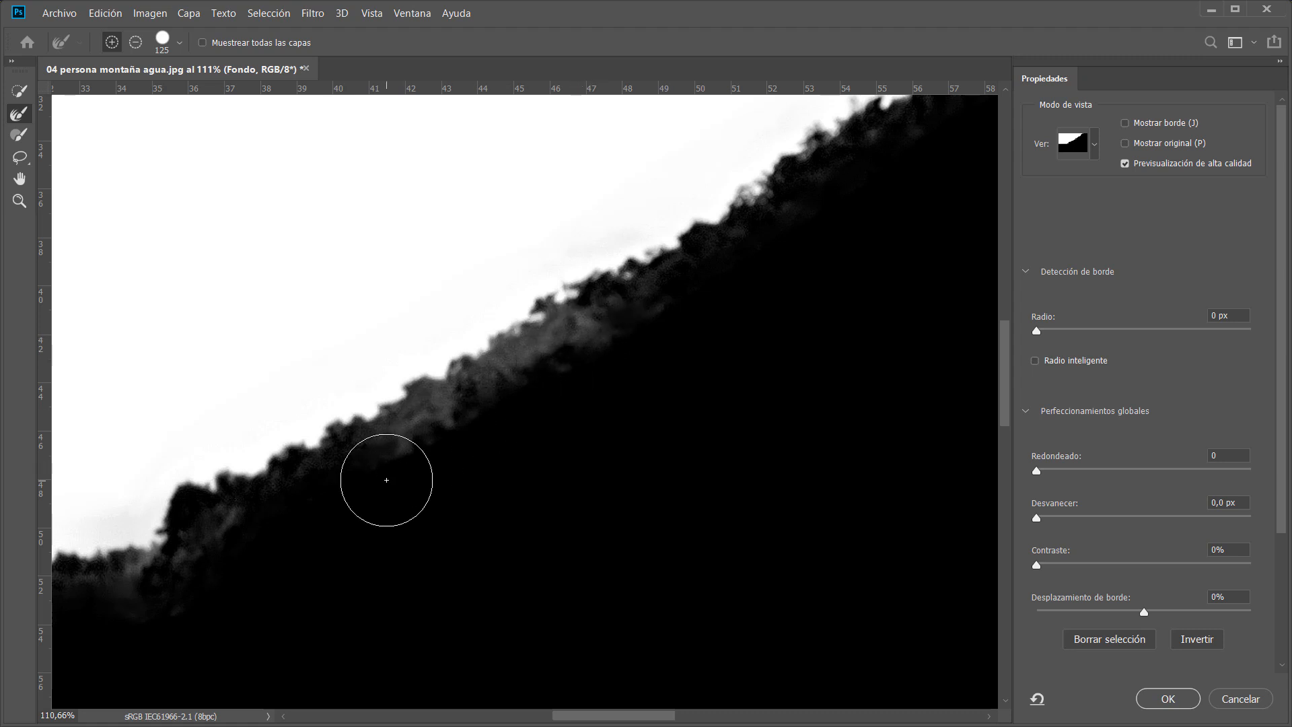
{"action": "key", "text": "x"}
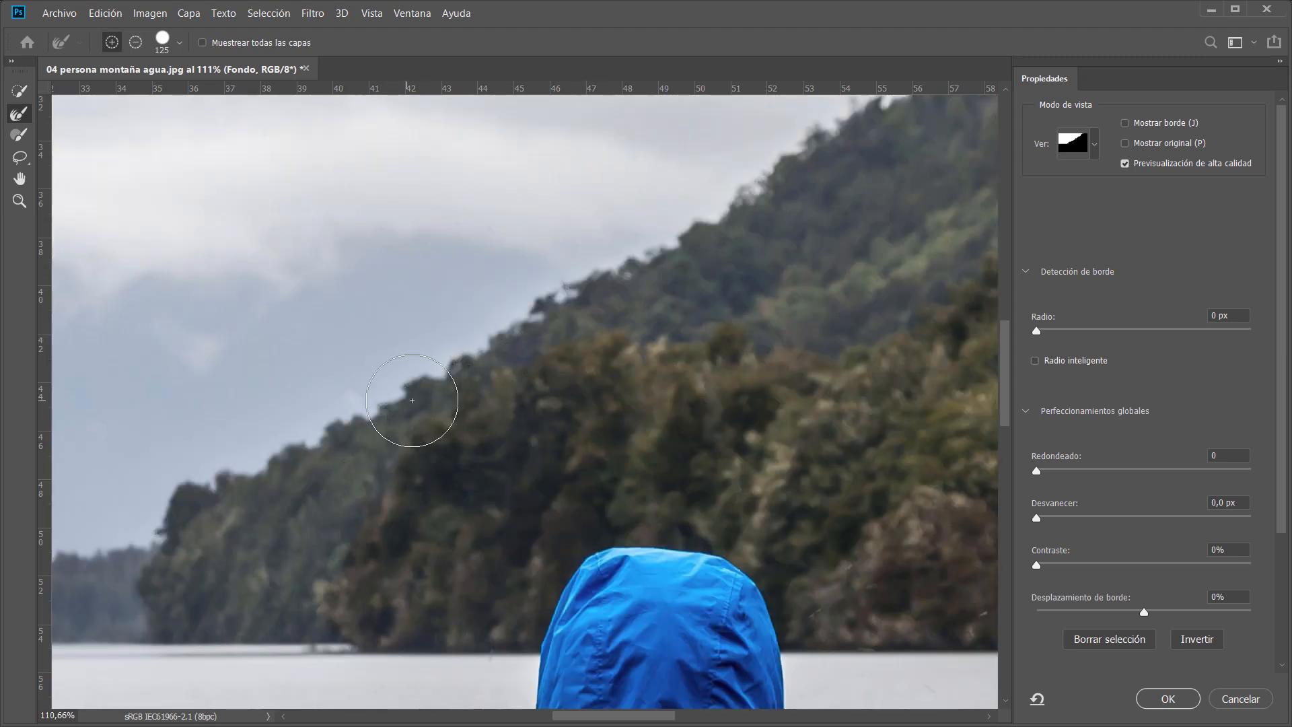
{"action": "key", "text": "x"}
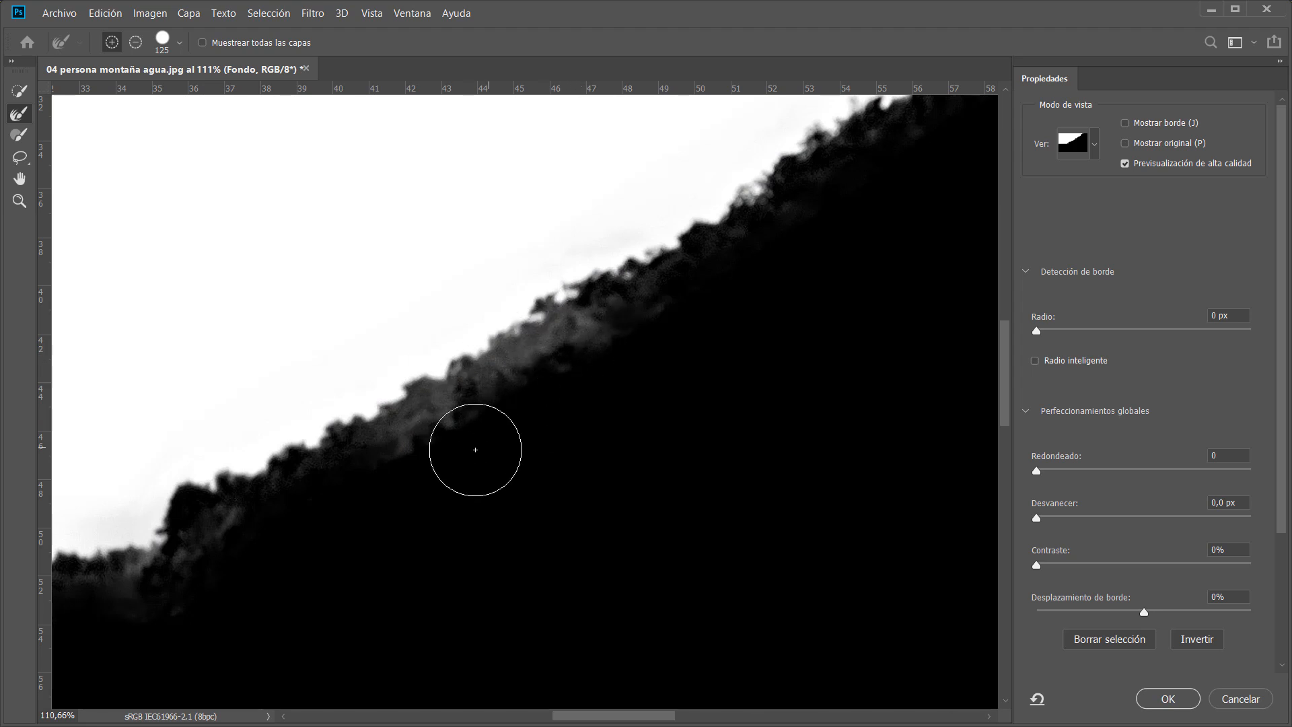
{"action": "left_click_drag", "start_coordinate": [383, 524], "coordinate": [640, 386]}
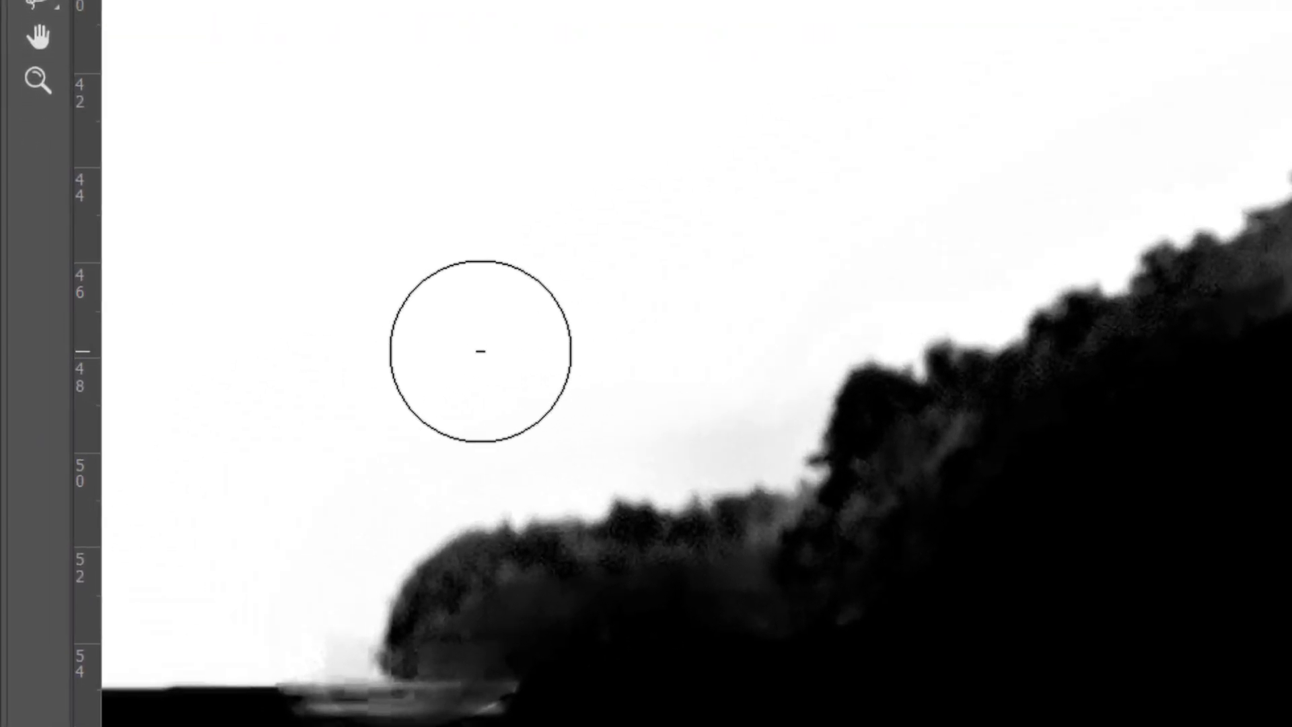
Erase the gray fringe along the lake shoreline and ridge base with the Refine Edge Brush in subtract mode at 58 px.
{"action": "left_click_drag", "start_coordinate": [471, 377], "coordinate": [369, 376]}
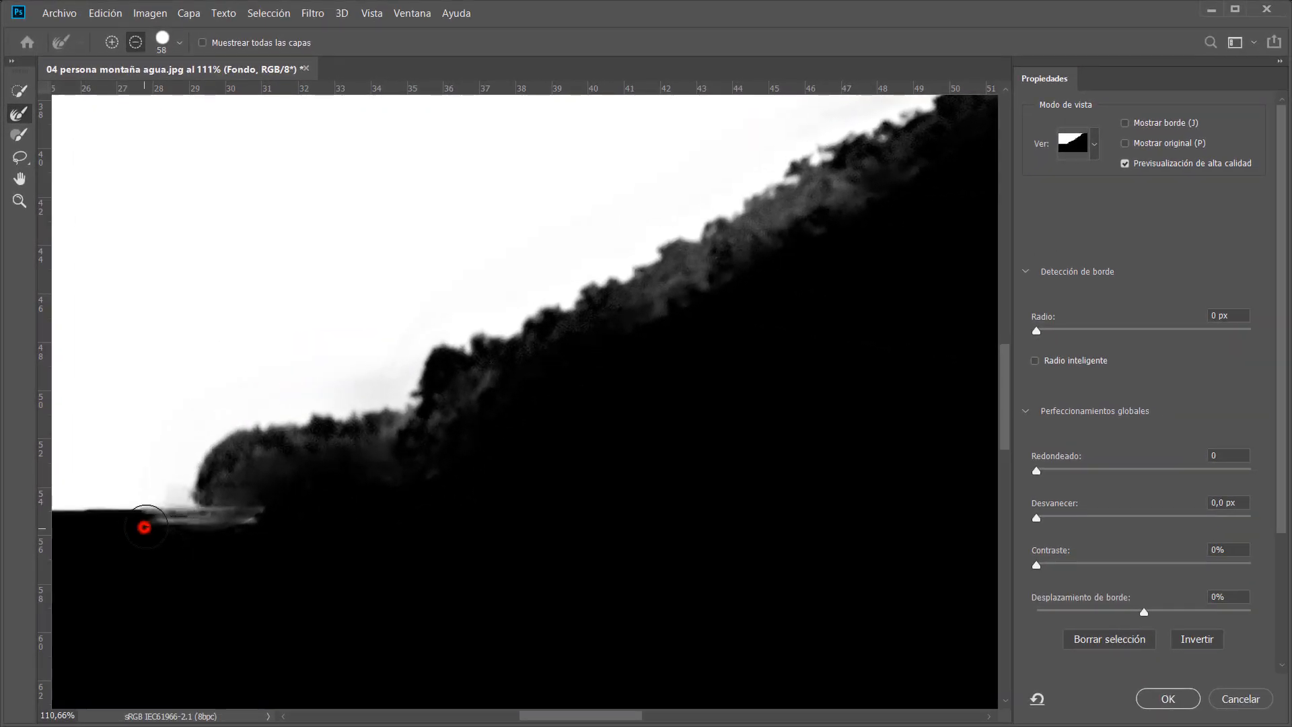
{"action": "left_click_drag", "start_coordinate": [144, 527], "coordinate": [264, 522]}
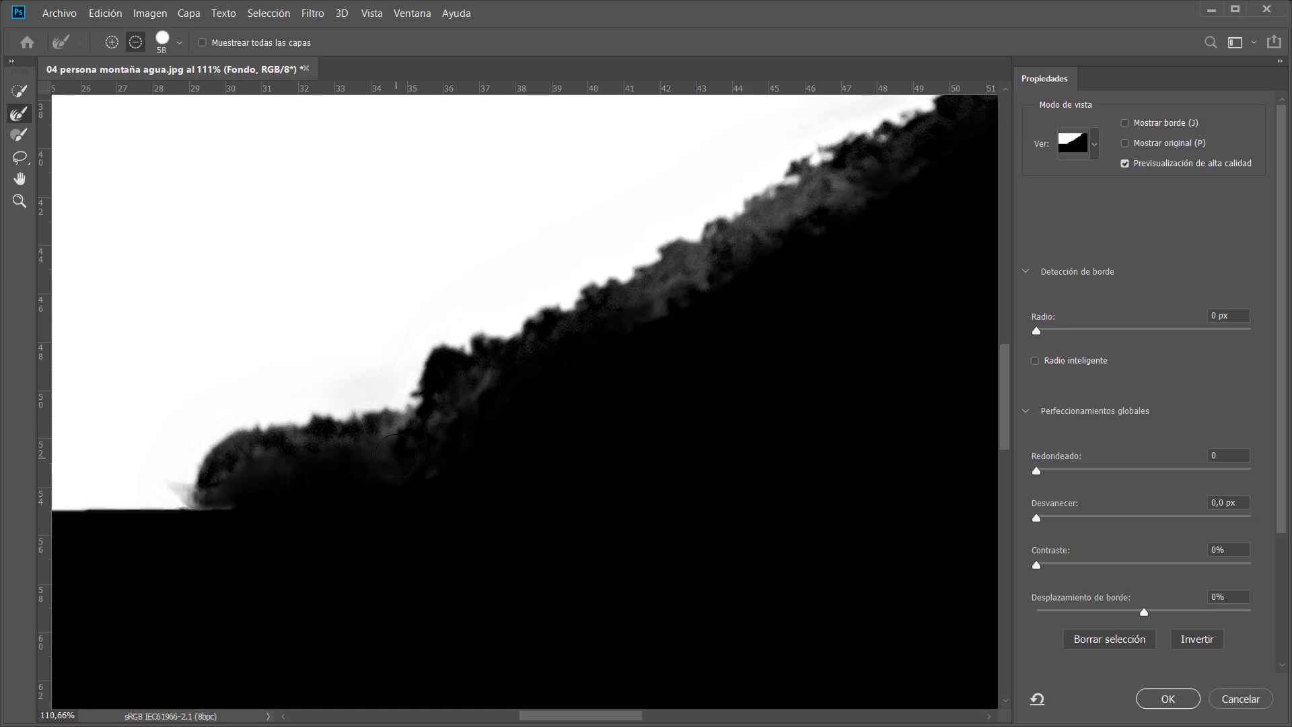
{"action": "left_click_drag", "start_coordinate": [396, 455], "coordinate": [516, 439]}
{"action": "mouse_move", "coordinate": [626, 326]}
{"action": "left_mouse_down"}
{"action": "mouse_move", "coordinate": [713, 249]}
{"action": "mouse_move", "coordinate": [856, 205]}
{"action": "mouse_move", "coordinate": [843, 207]}
{"action": "left_mouse_up"}
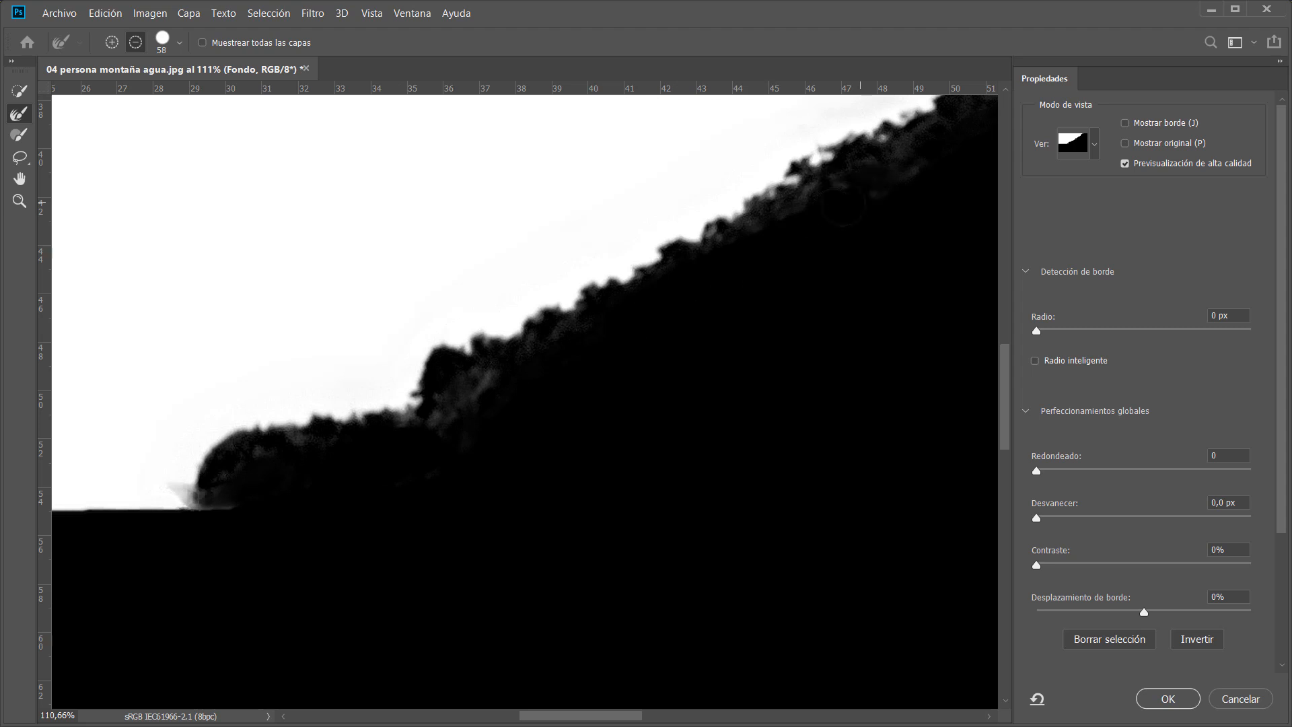
Brush along the upper part of the mountain edge in subtract mode to clean up the sky transition.
{"action": "left_click_drag", "start_coordinate": [859, 303], "coordinate": [63, 681]}
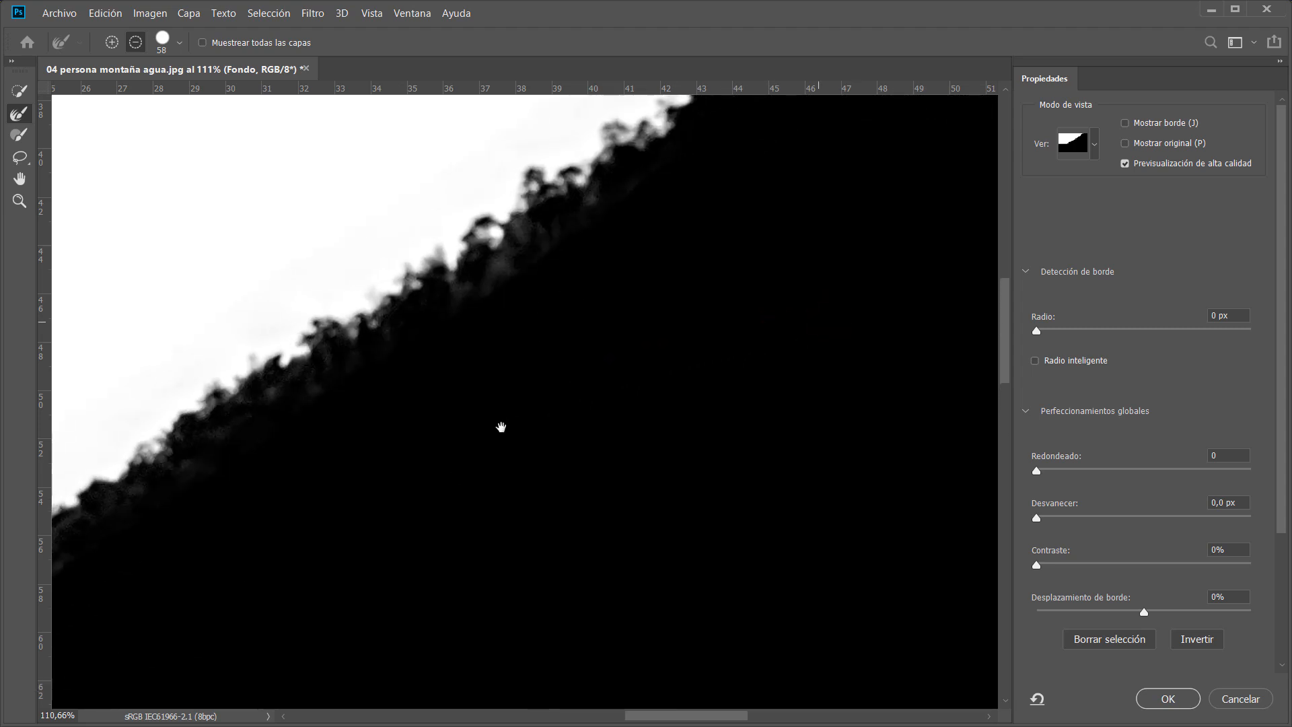
{"action": "left_click_drag", "start_coordinate": [800, 347], "coordinate": [596, 506]}
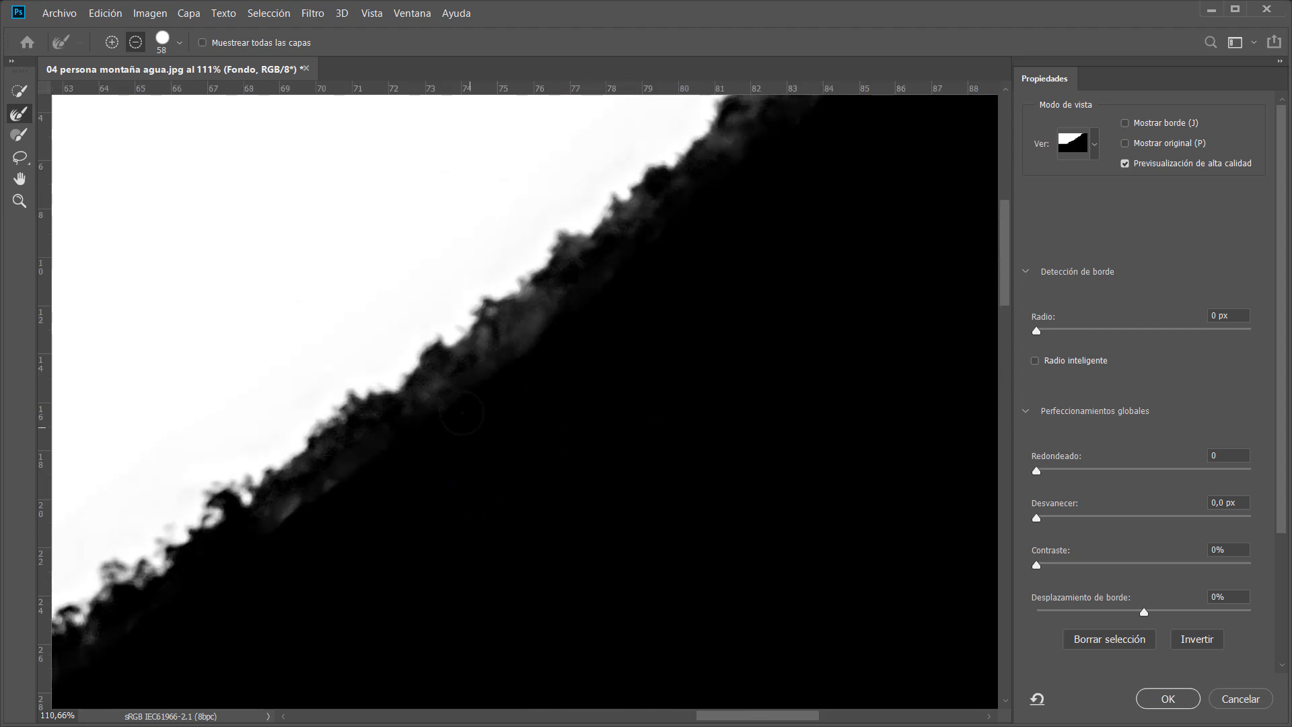
{"action": "mouse_move", "coordinate": [473, 382]}
{"action": "left_mouse_down"}
{"action": "mouse_move", "coordinate": [570, 309]}
{"action": "mouse_move", "coordinate": [801, 273]}
{"action": "left_mouse_up"}
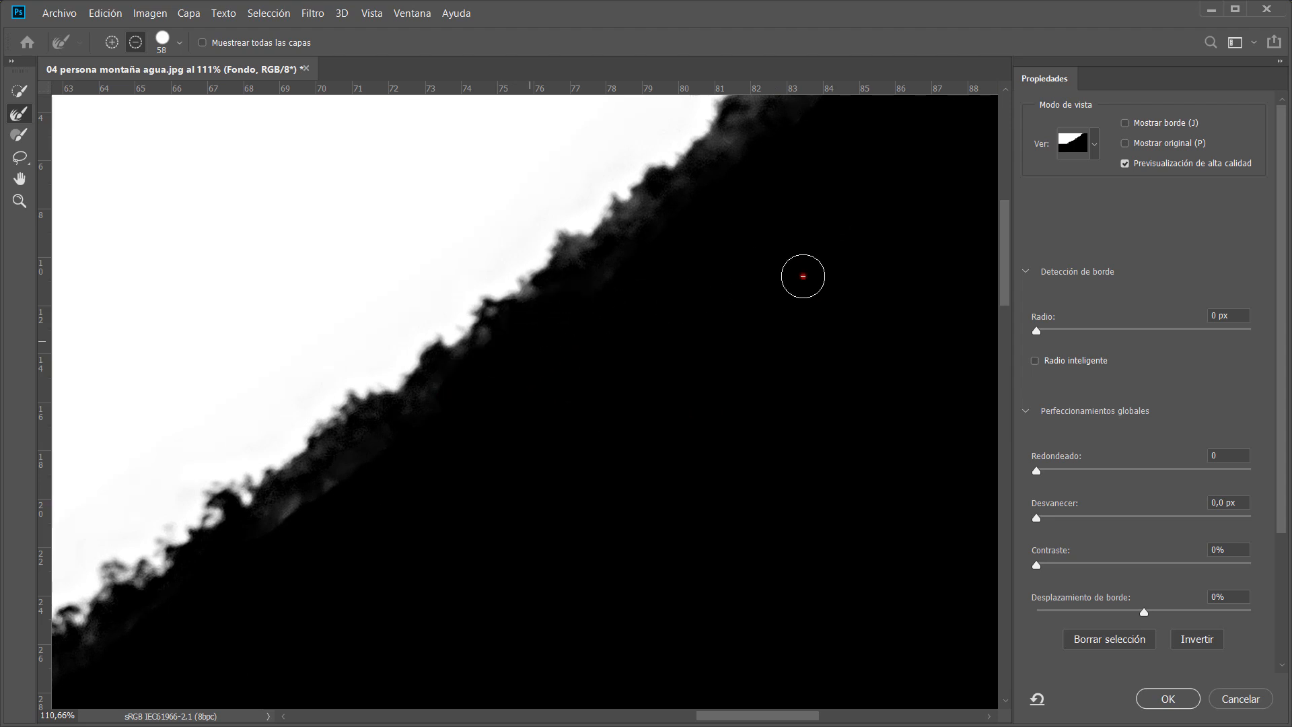
{"action": "left_click_drag", "start_coordinate": [626, 330], "coordinate": [494, 581]}
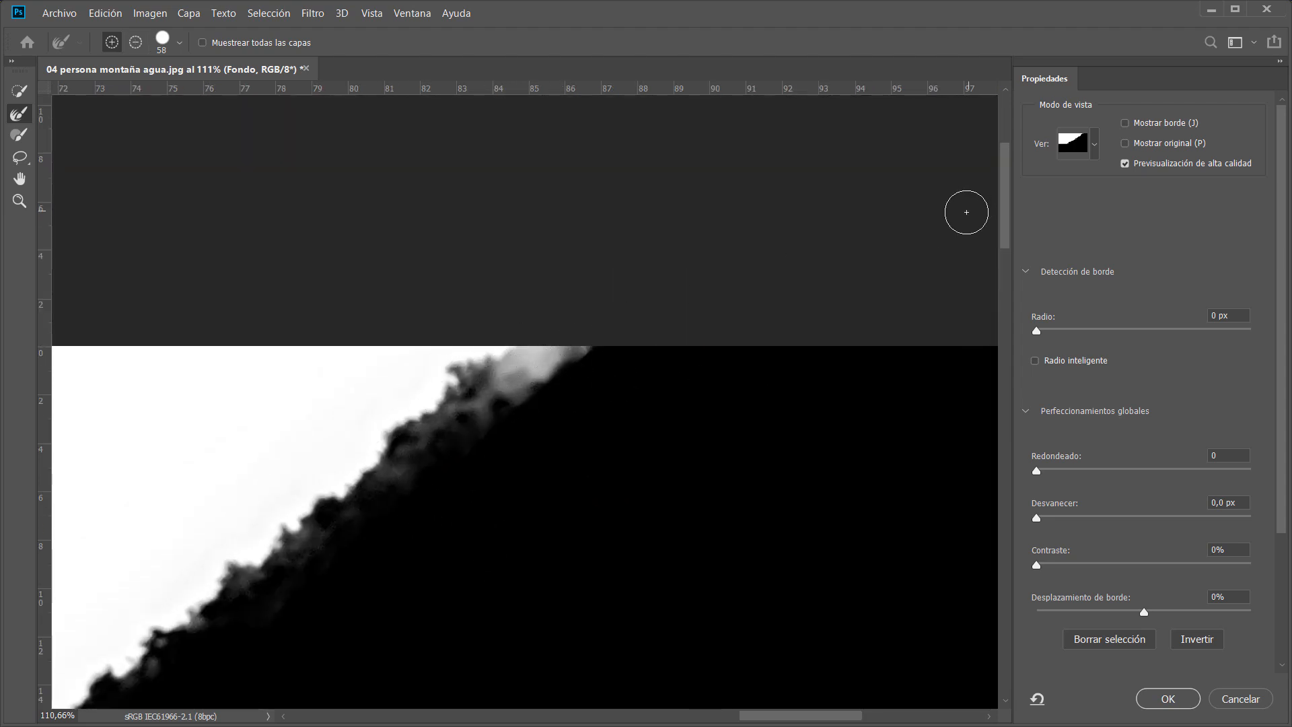
Compare the mask with the photo once more, fit the image on screen and confirm the Select and Mask refinement.
{"action": "key", "text": "x"}
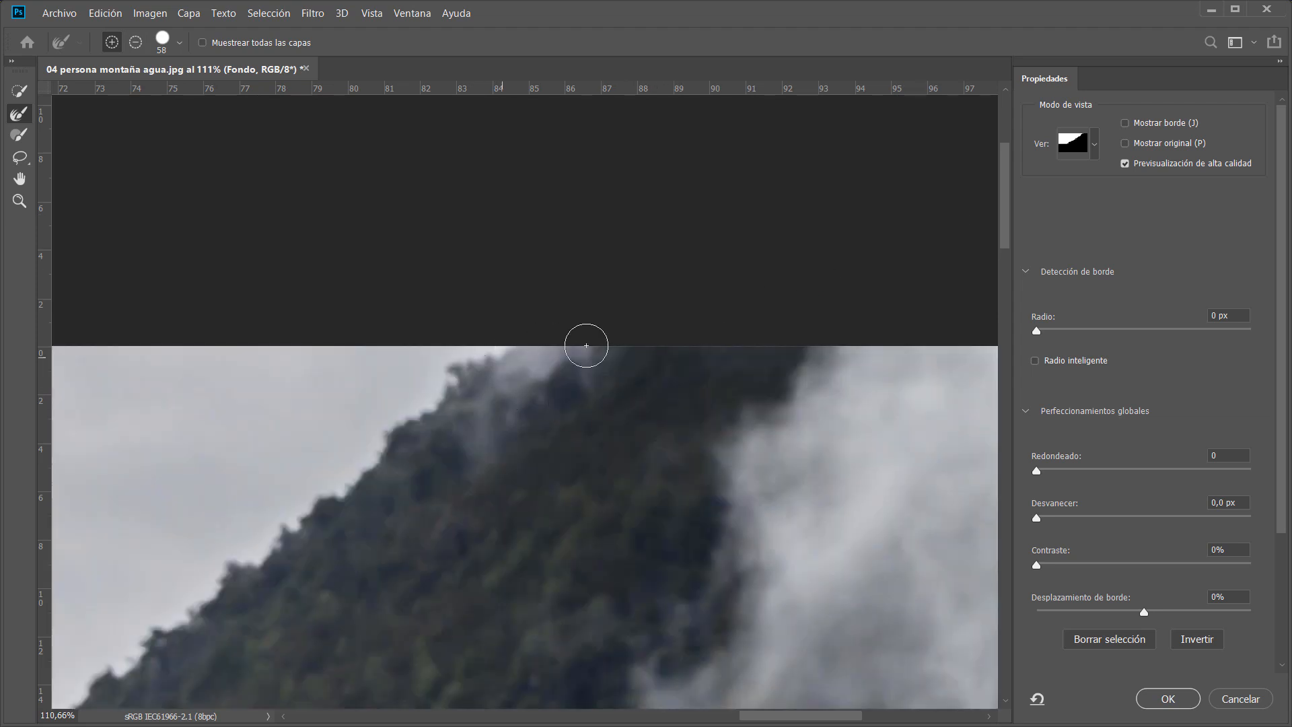
{"action": "key", "text": "x"}
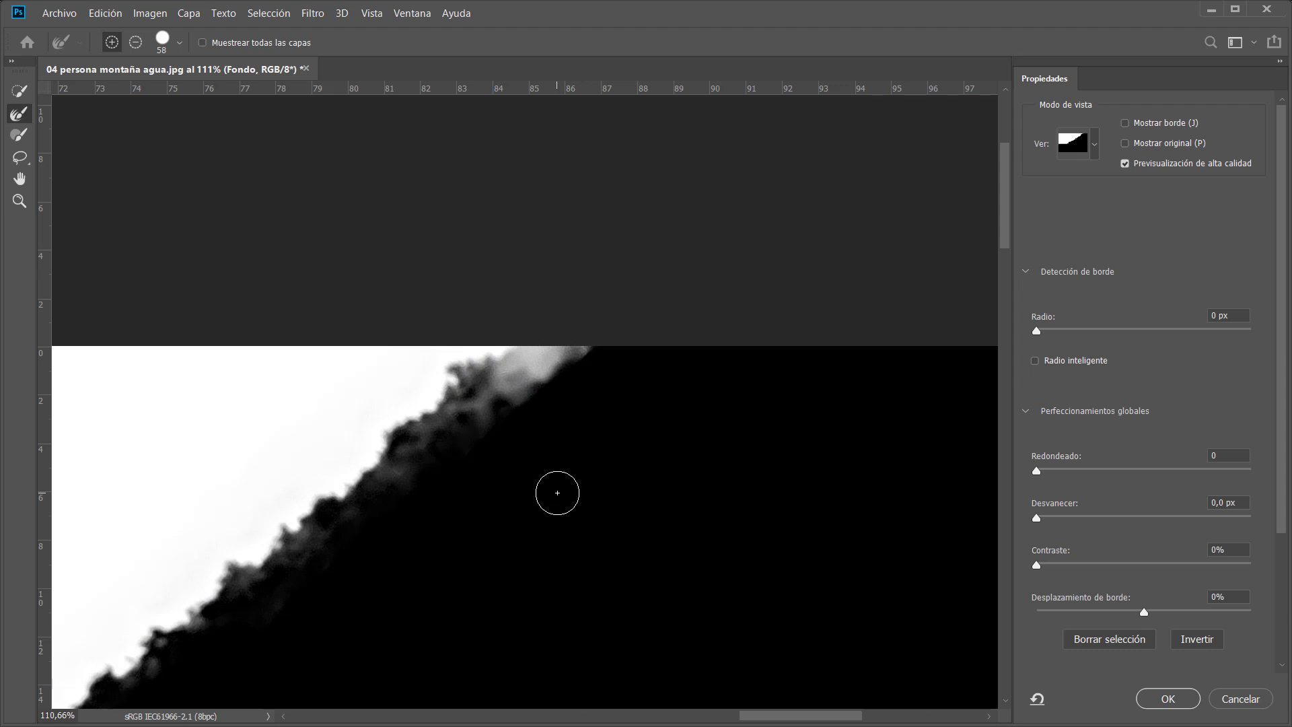
{"action": "key", "text": "ctrl+0"}
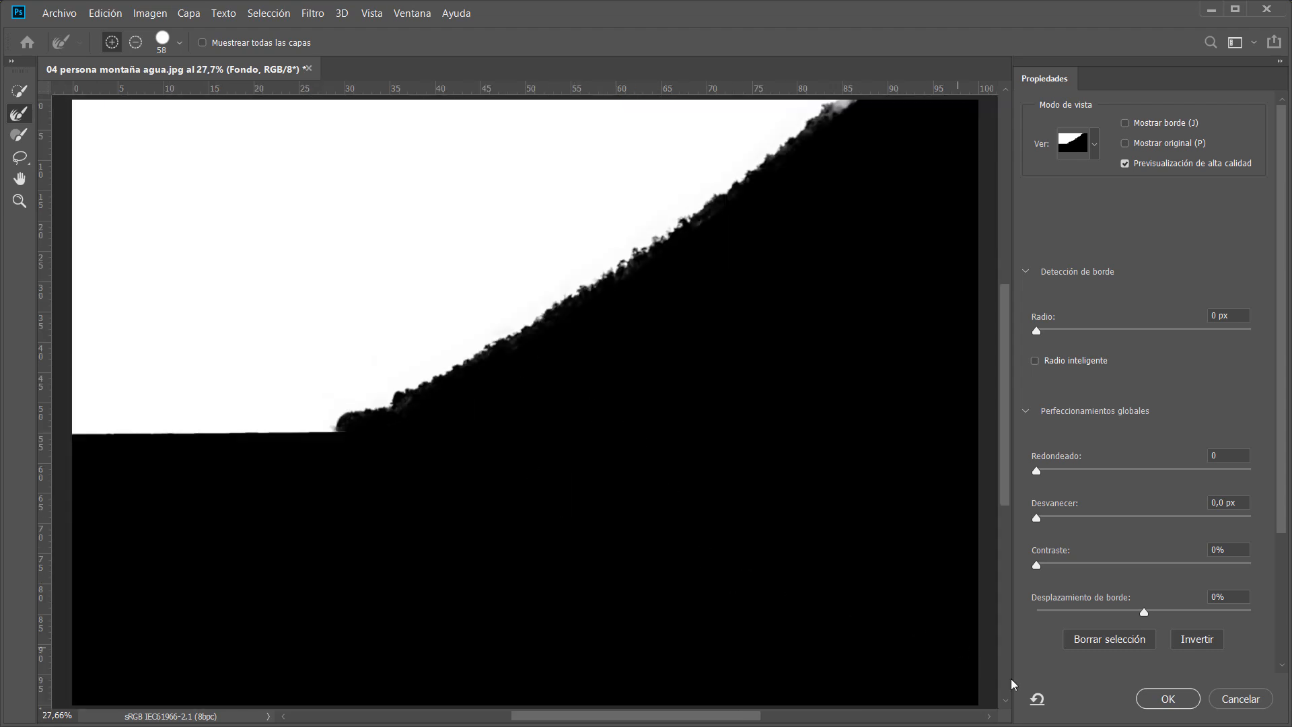
{"action": "left_click", "coordinate": [1168, 700]}
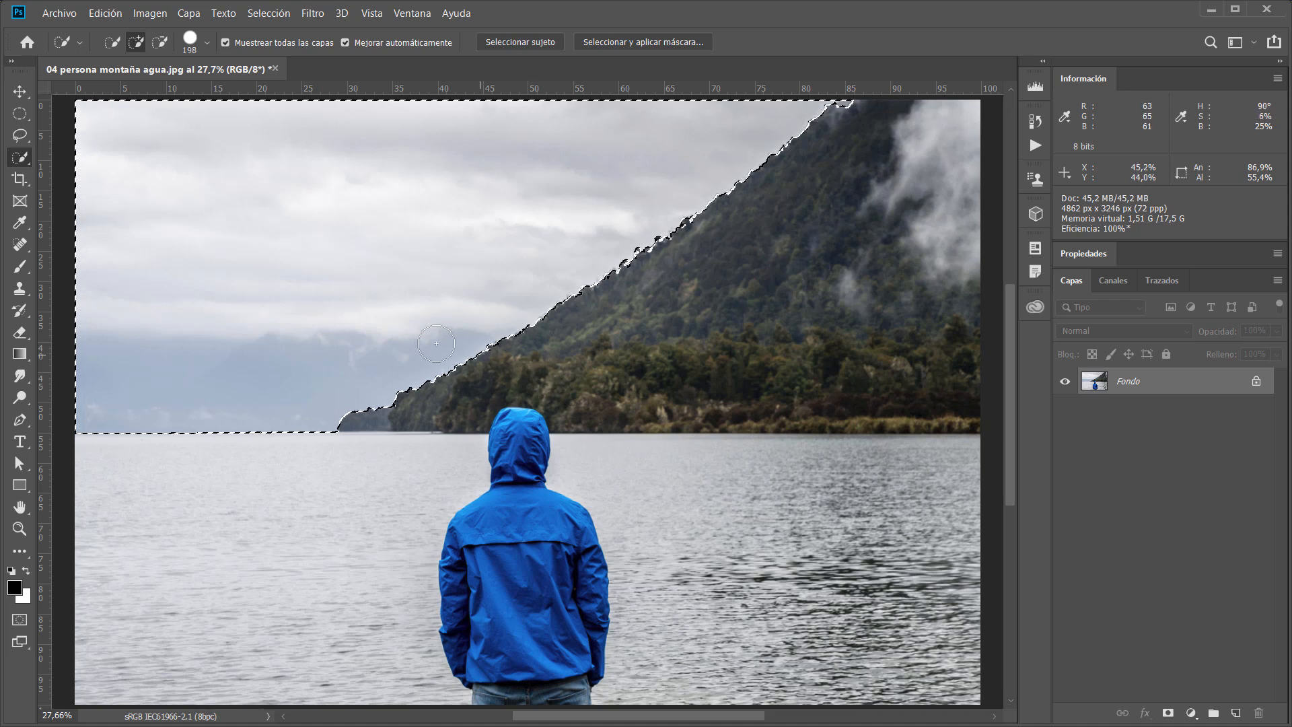
Hide the selection edges and apply Levels to the selected sky with an input black level of 130.
{"action": "scroll", "coordinate": [447, 381], "scroll_direction": "up", "scroll_amount": 5}
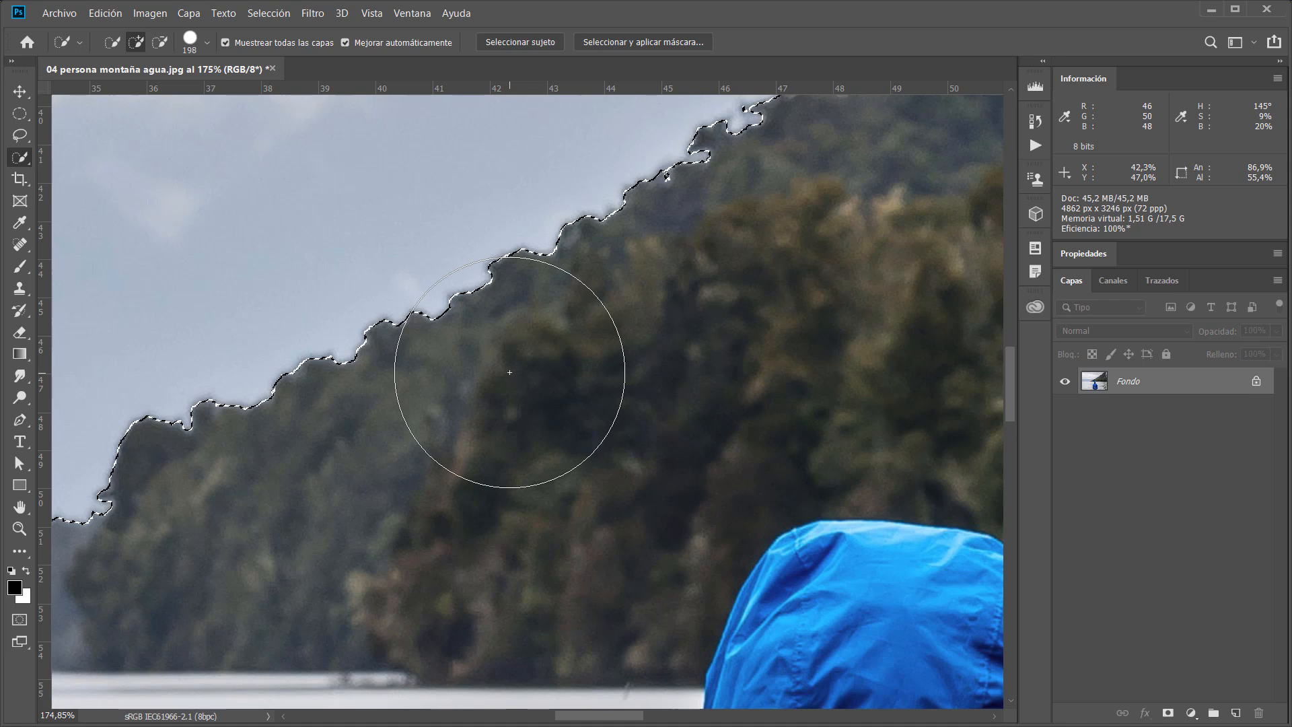
{"action": "scroll", "coordinate": [509, 372], "scroll_direction": "down", "scroll_amount": 5}
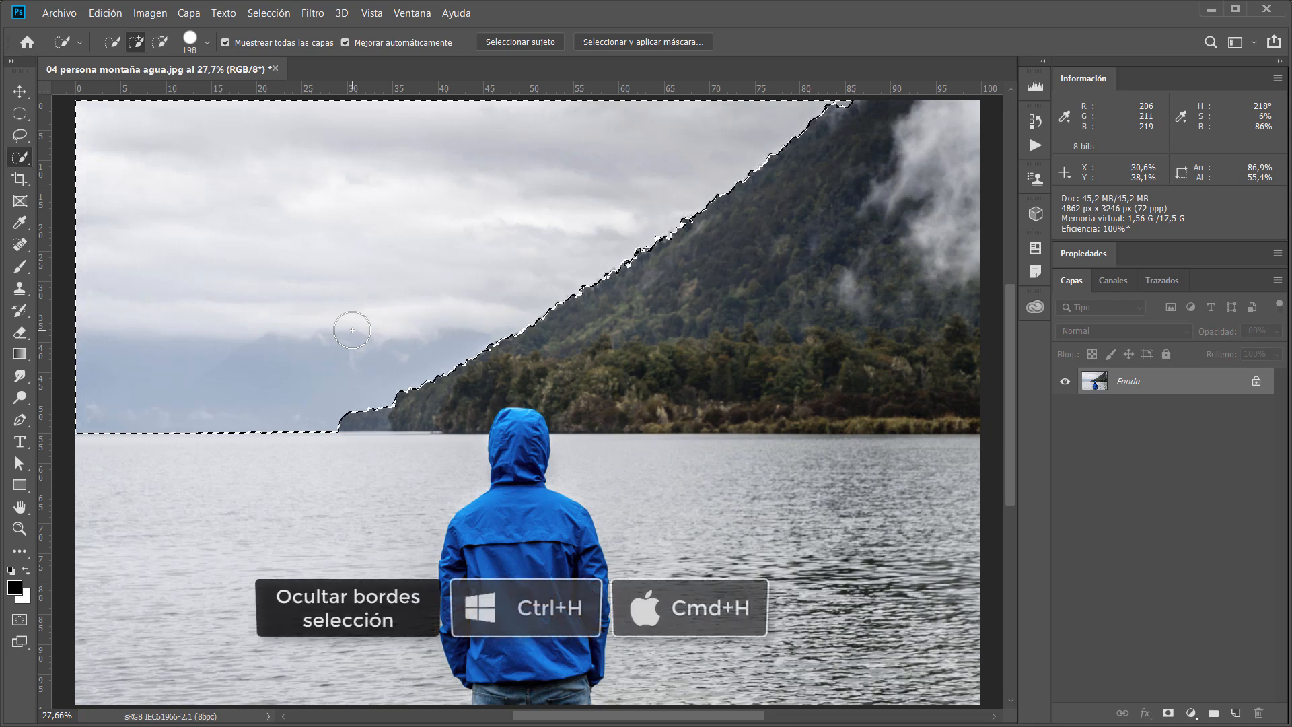
{"action": "key", "text": "ctrl+h"}
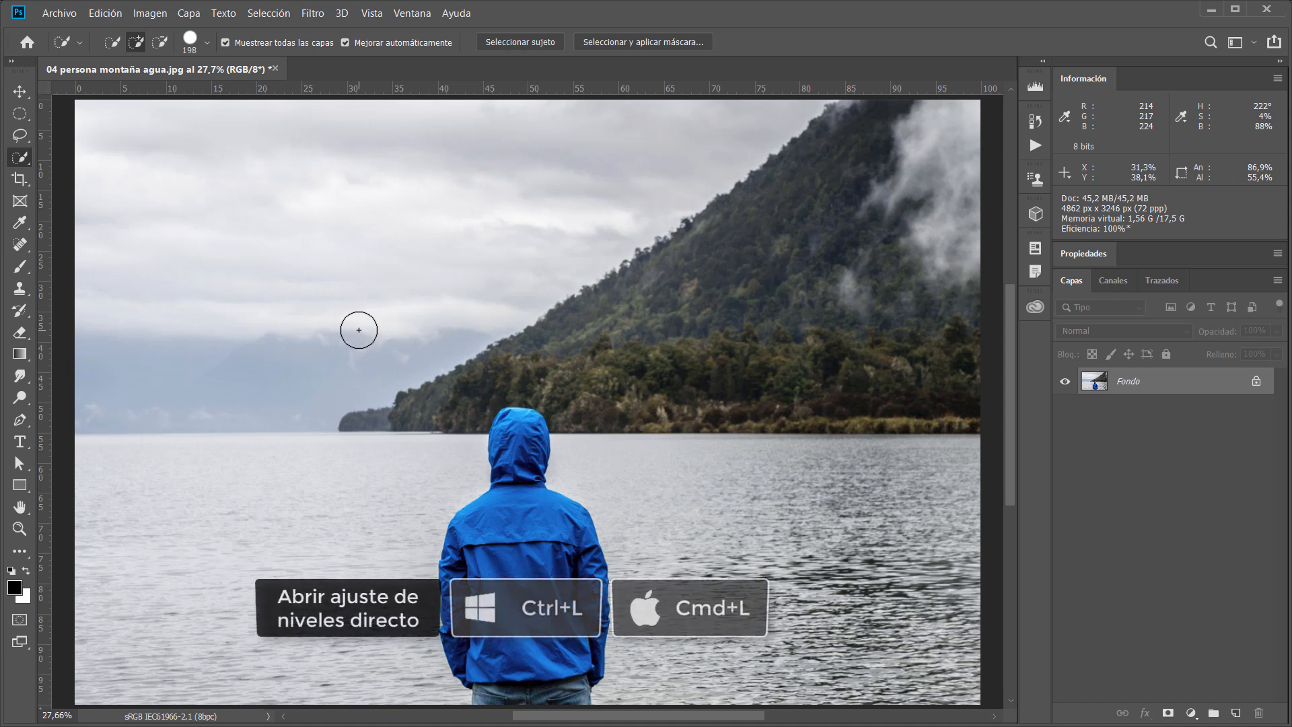
{"action": "key", "text": "ctrl+l"}
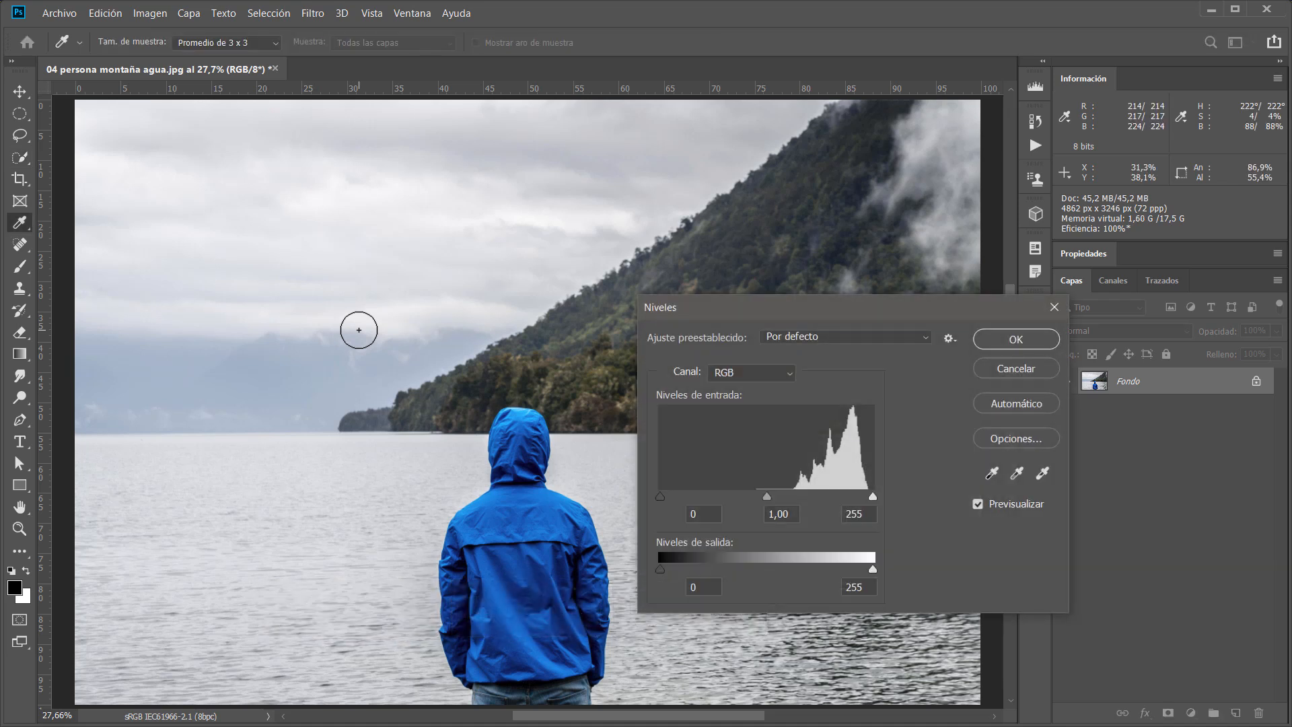
{"action": "left_click_drag", "start_coordinate": [734, 317], "coordinate": [703, 314]}
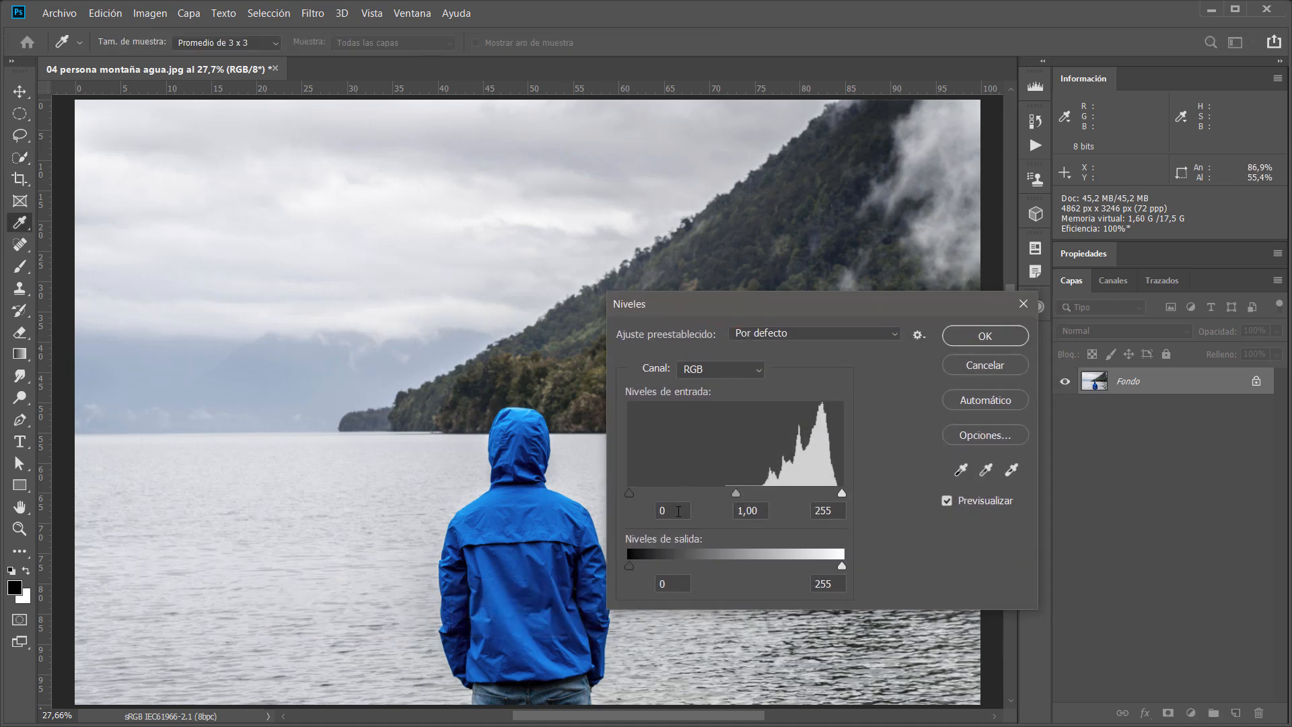
{"action": "type", "text": "130"}
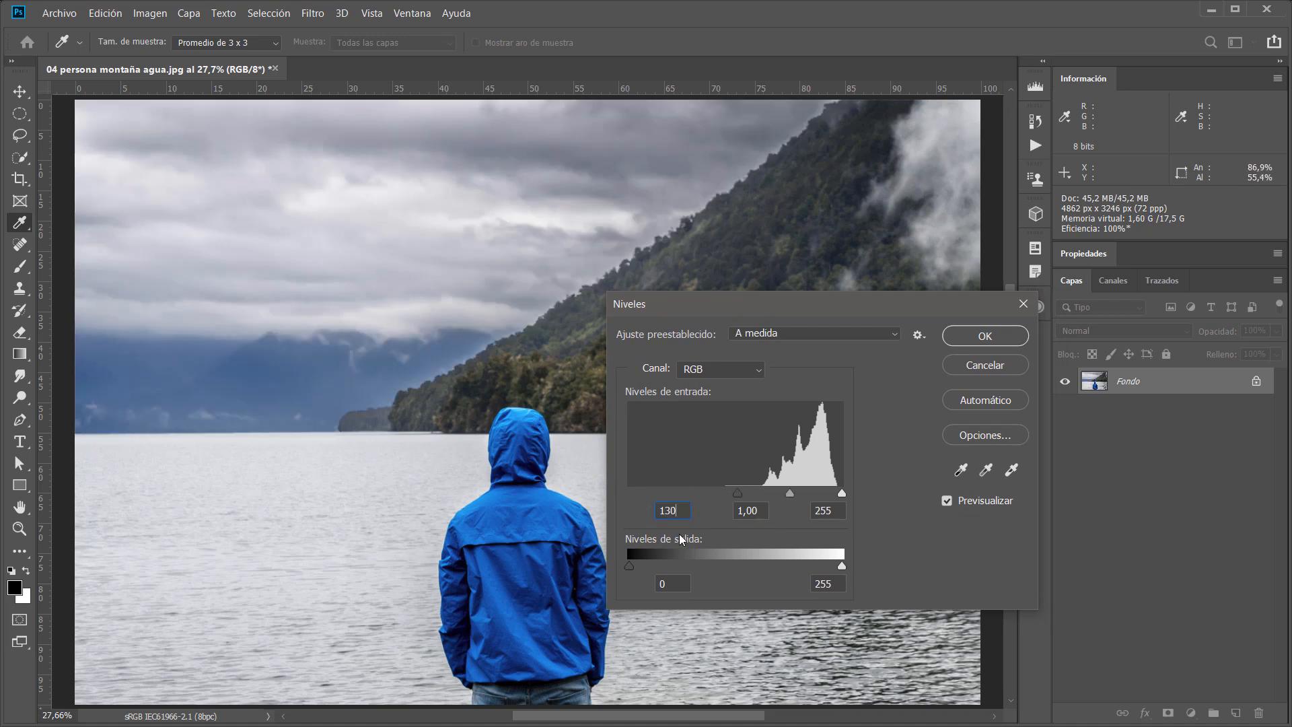
{"action": "left_click", "coordinate": [982, 336]}
Zoom into the lower ridge to inspect the darkened sky edge, then undo the Levels adjustment.
{"action": "key", "text": "w"}
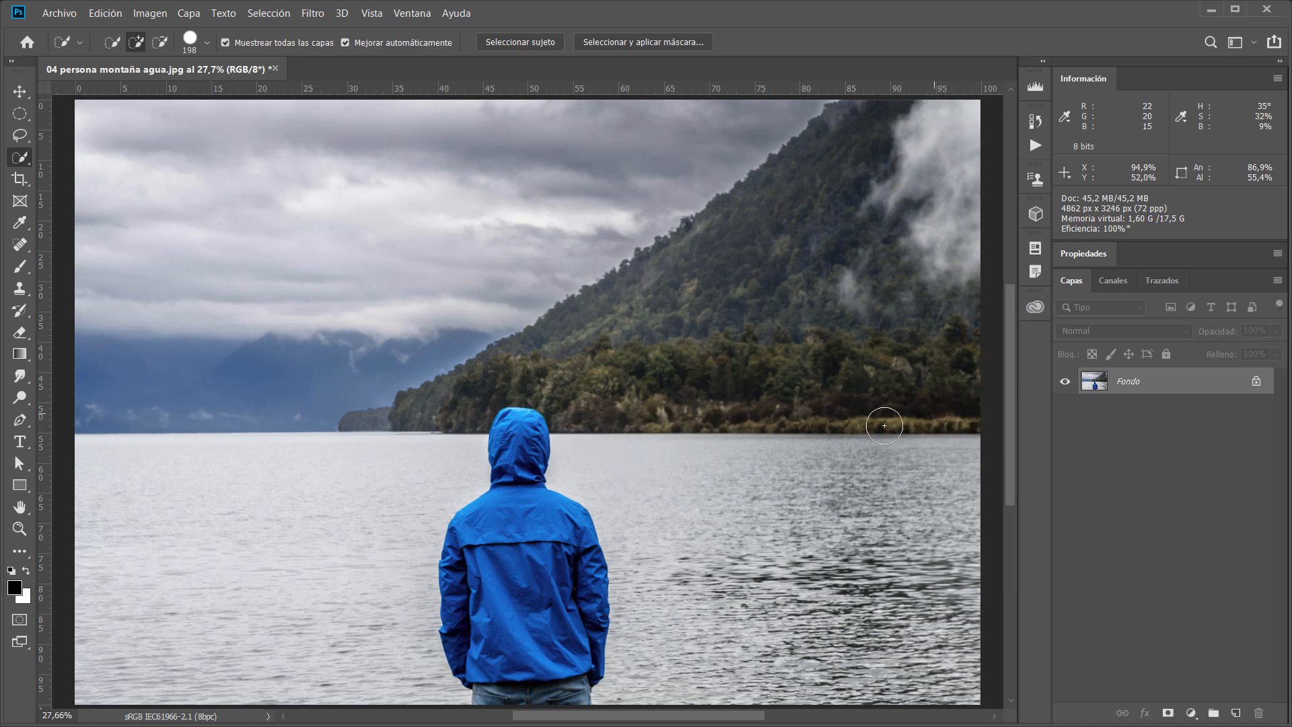
{"action": "left_click_drag", "start_coordinate": [388, 424], "coordinate": [455, 438]}
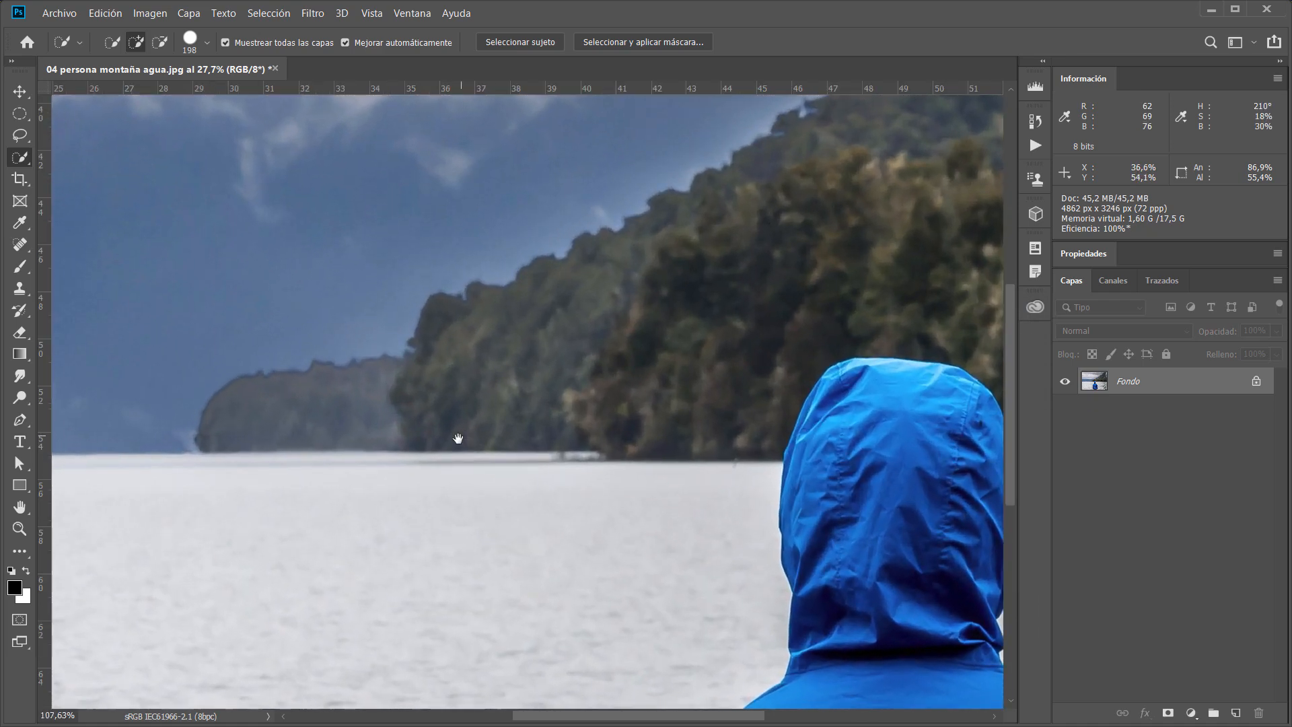
{"action": "left_click_drag", "start_coordinate": [387, 475], "coordinate": [463, 544]}
{"action": "left_click_drag", "start_coordinate": [827, 341], "coordinate": [193, 632]}
{"action": "left_click_drag", "start_coordinate": [662, 396], "coordinate": [862, 322]}
{"action": "left_click_drag", "start_coordinate": [320, 605], "coordinate": [633, 512]}
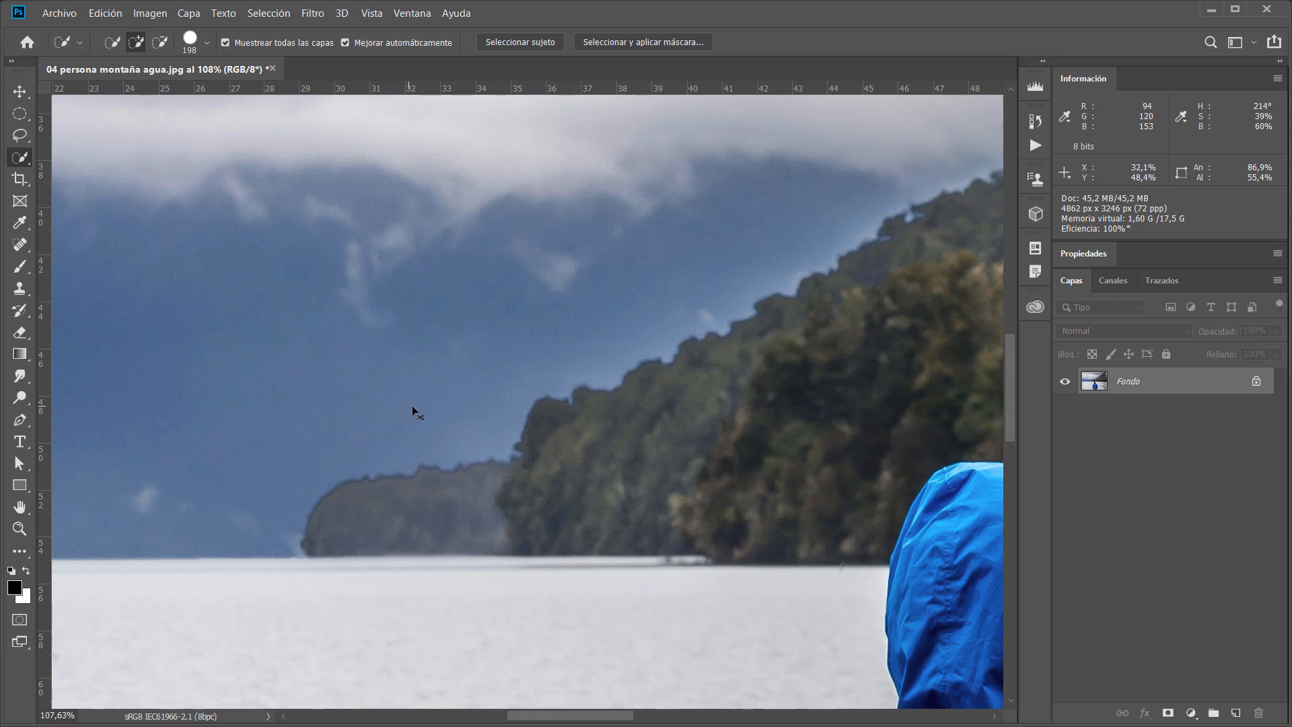
{"action": "key", "text": "ctrl+z"}
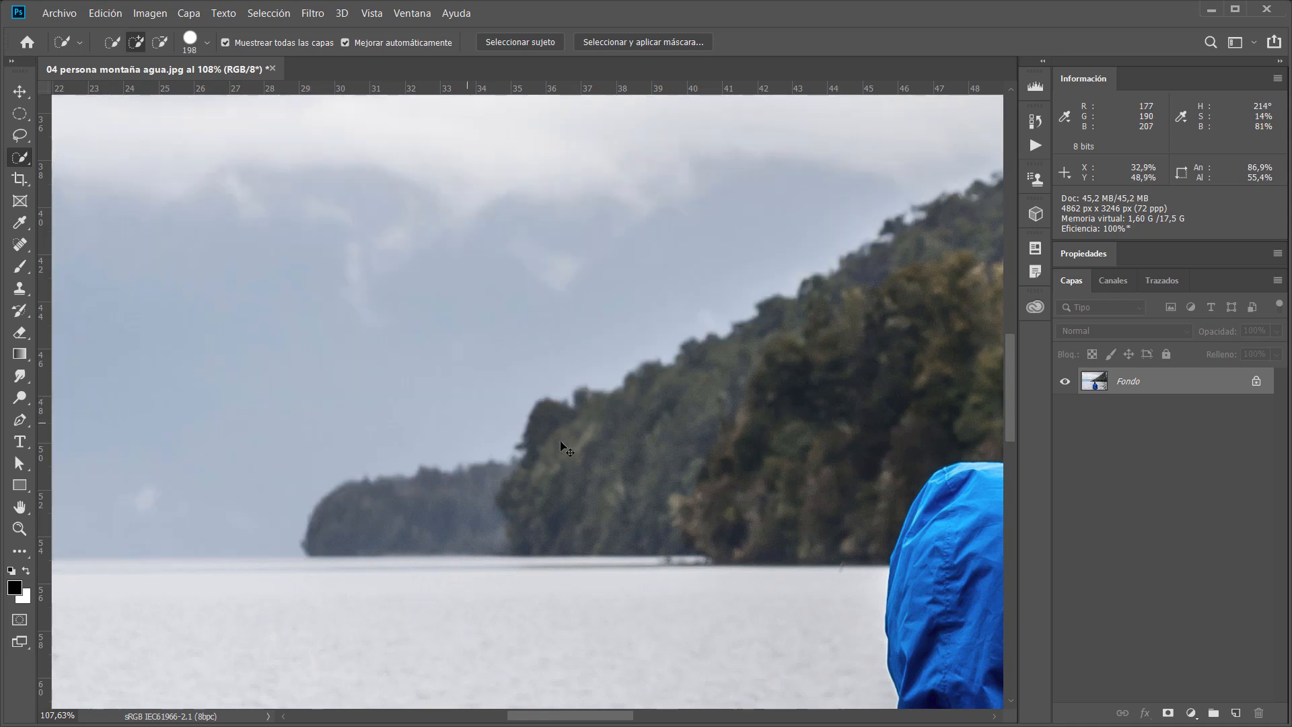
Show the selection edges again and zoom along the lower ridge to inspect the selection outline.
{"action": "key", "text": "ctrl+h"}
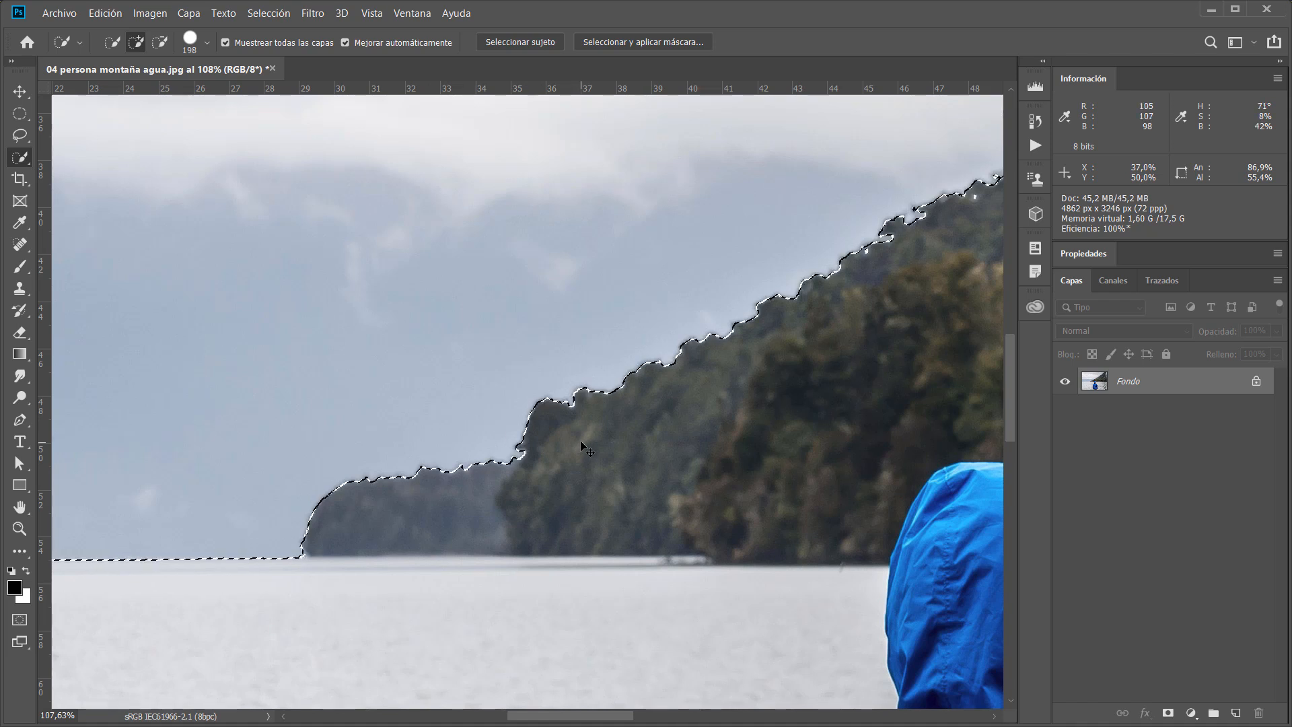
{"action": "left_click_drag", "start_coordinate": [695, 458], "coordinate": [616, 470]}
{"action": "mouse_move", "coordinate": [851, 525]}
{"action": "left_mouse_down"}
{"action": "mouse_move", "coordinate": [658, 510]}
{"action": "mouse_move", "coordinate": [608, 473]}
{"action": "left_mouse_up"}
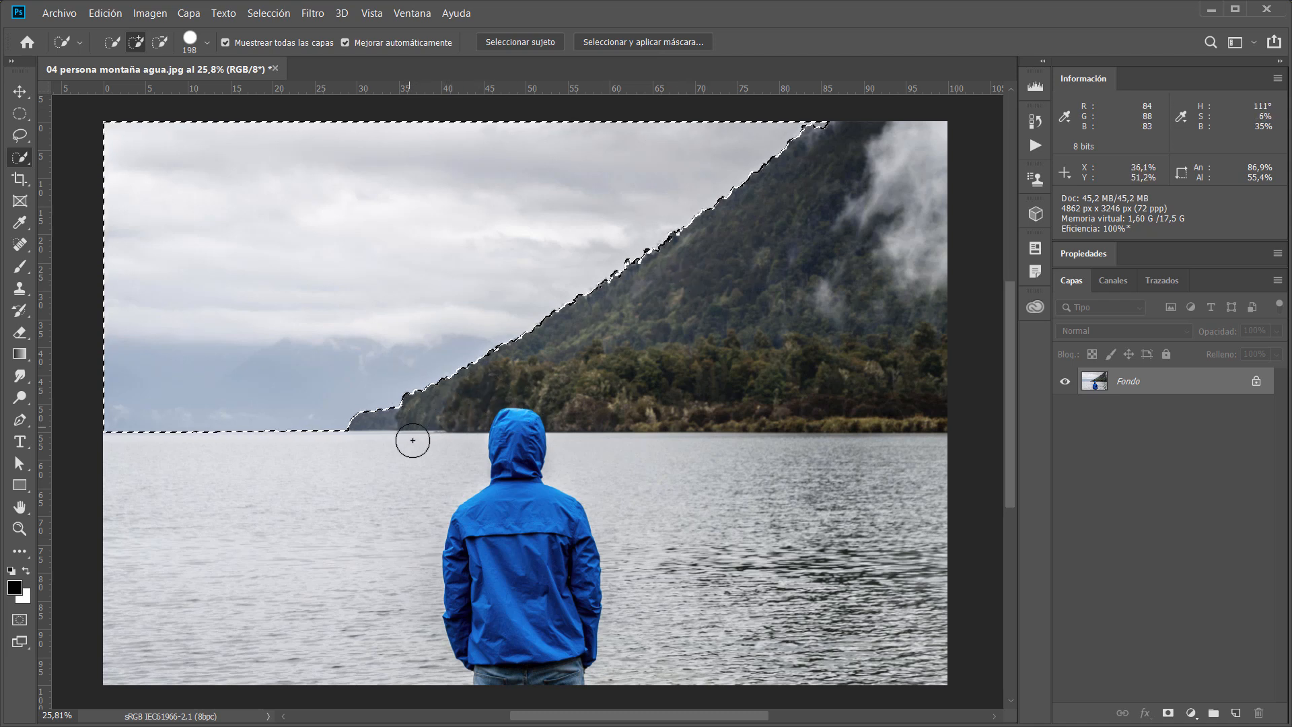
{"action": "left_click_drag", "start_coordinate": [378, 417], "coordinate": [496, 425]}
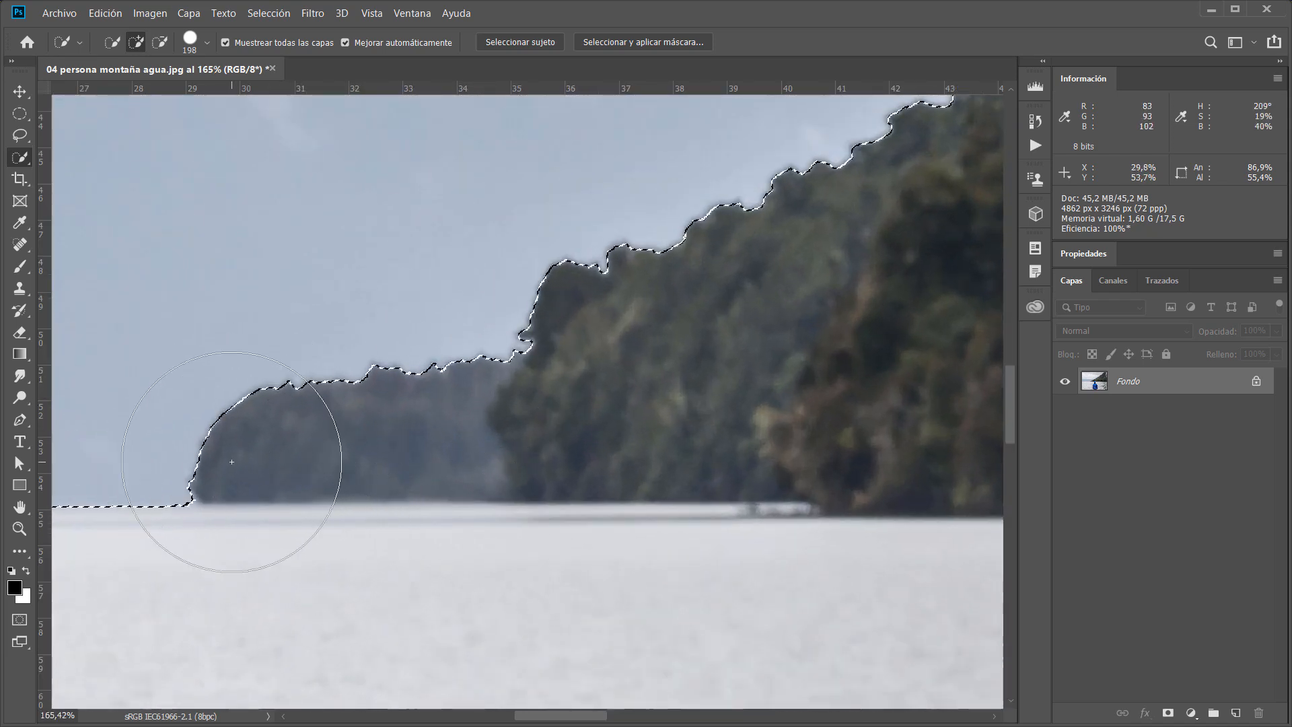
{"action": "left_click_drag", "start_coordinate": [800, 333], "coordinate": [696, 347]}
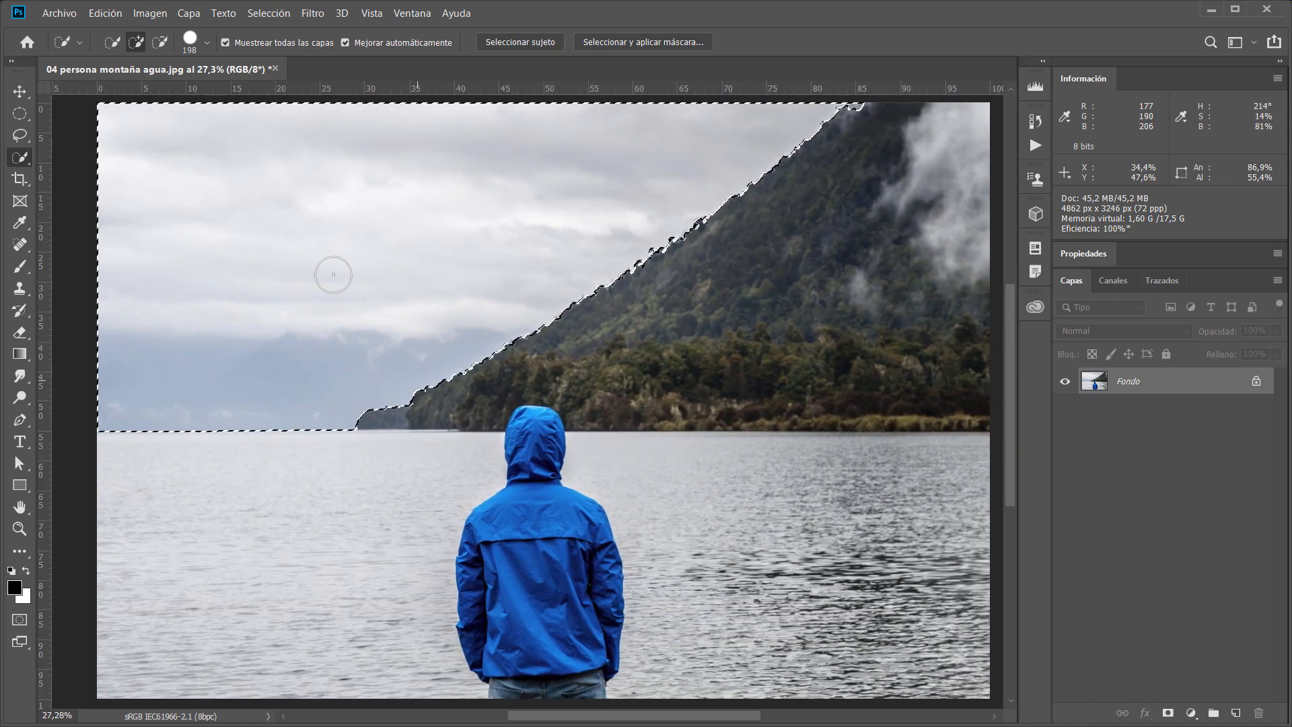
{"action": "left_click", "coordinate": [269, 14]}
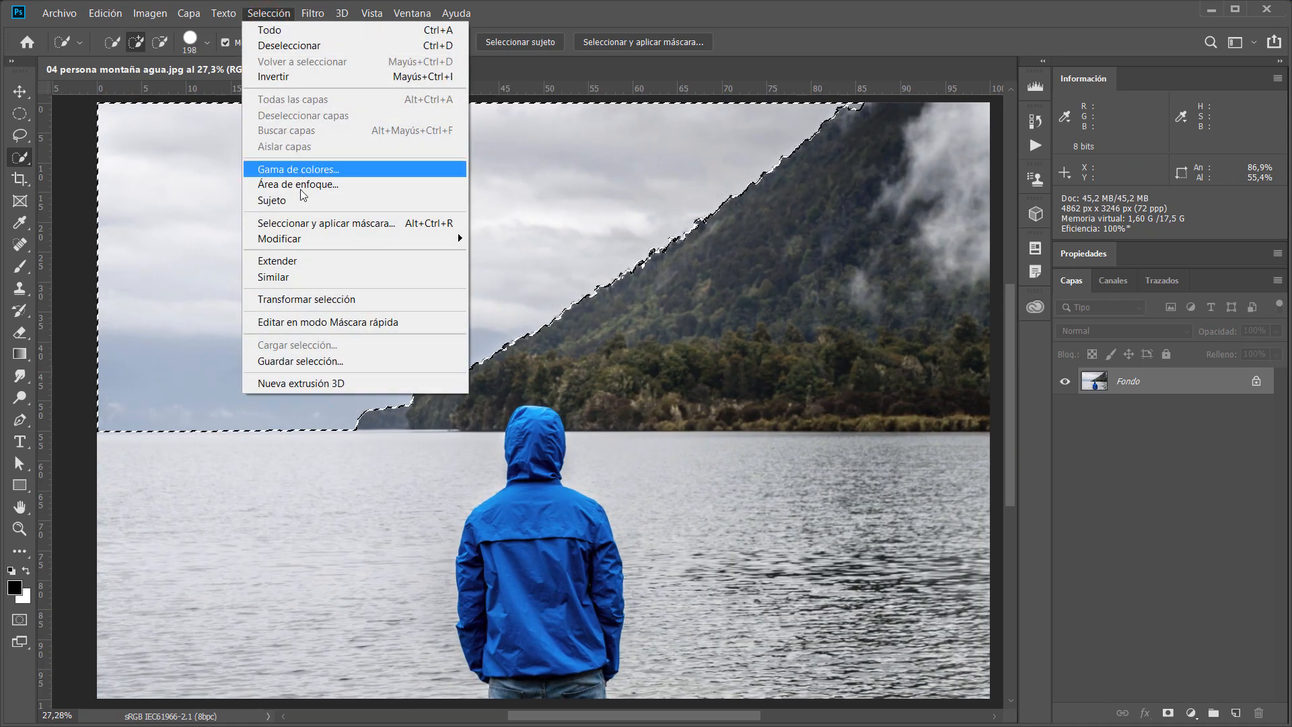
{"action": "mouse_move", "coordinate": [317, 244]}
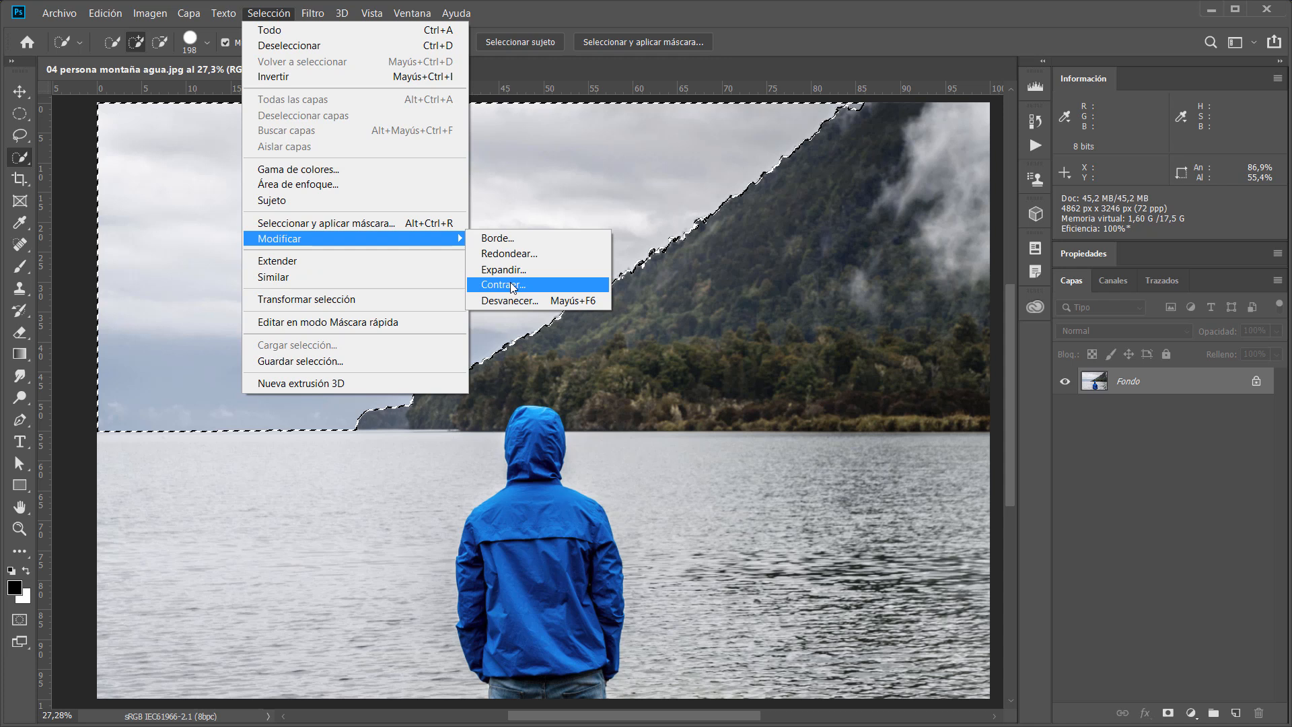
{"action": "left_click", "coordinate": [784, 39]}
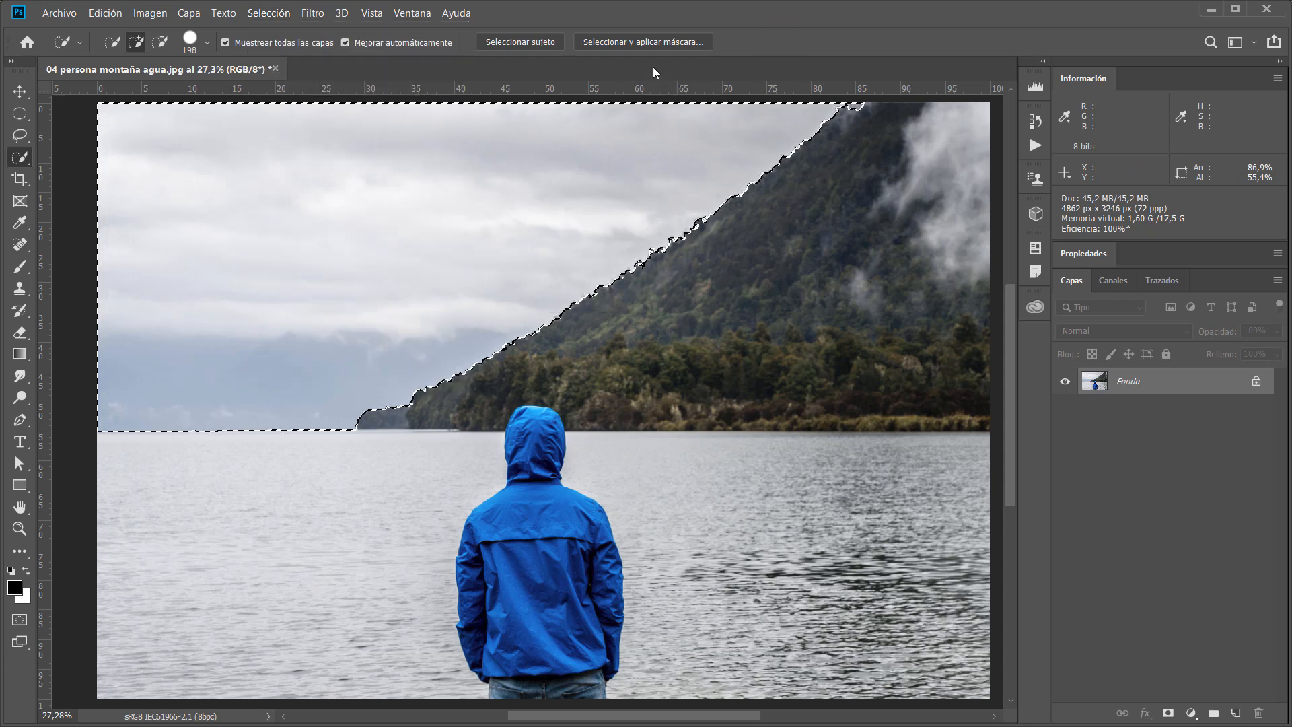
Reopen Select and Mask on the whole image and zoom into the ridge base, toggling the original selection view.
{"action": "key", "text": "ctrl+0"}
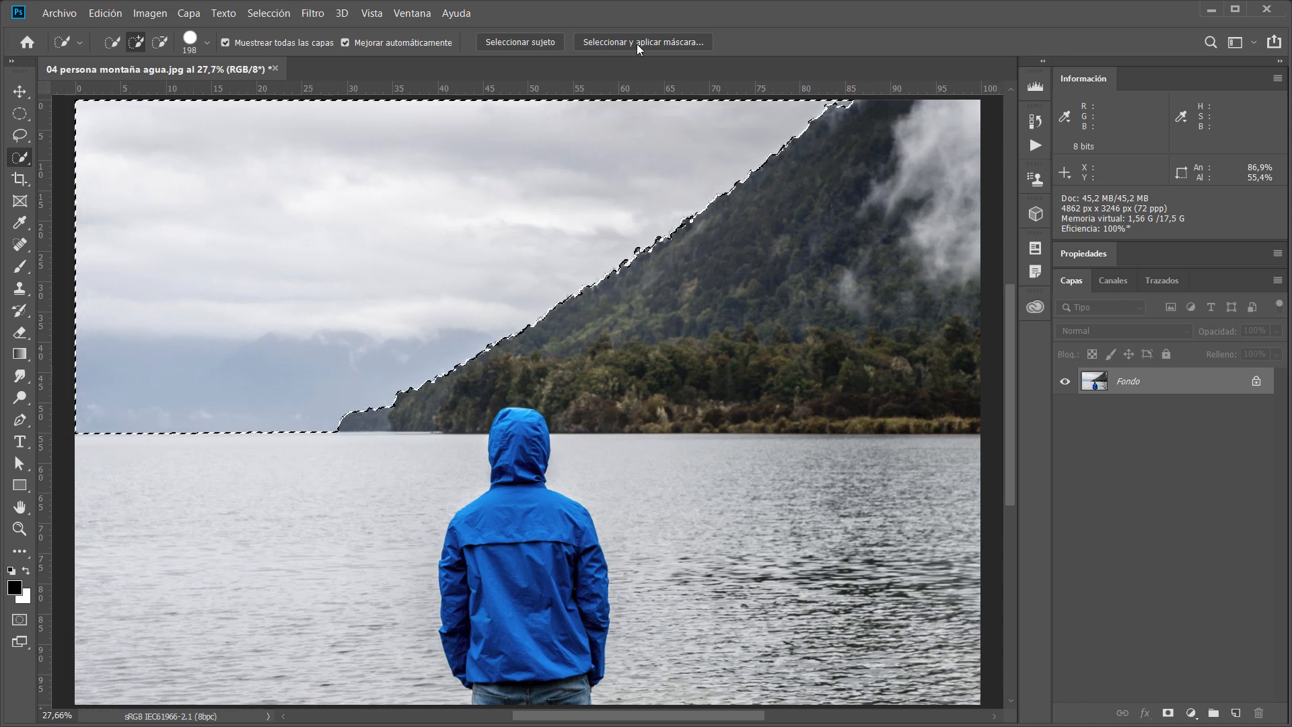
{"action": "left_click", "coordinate": [638, 45]}
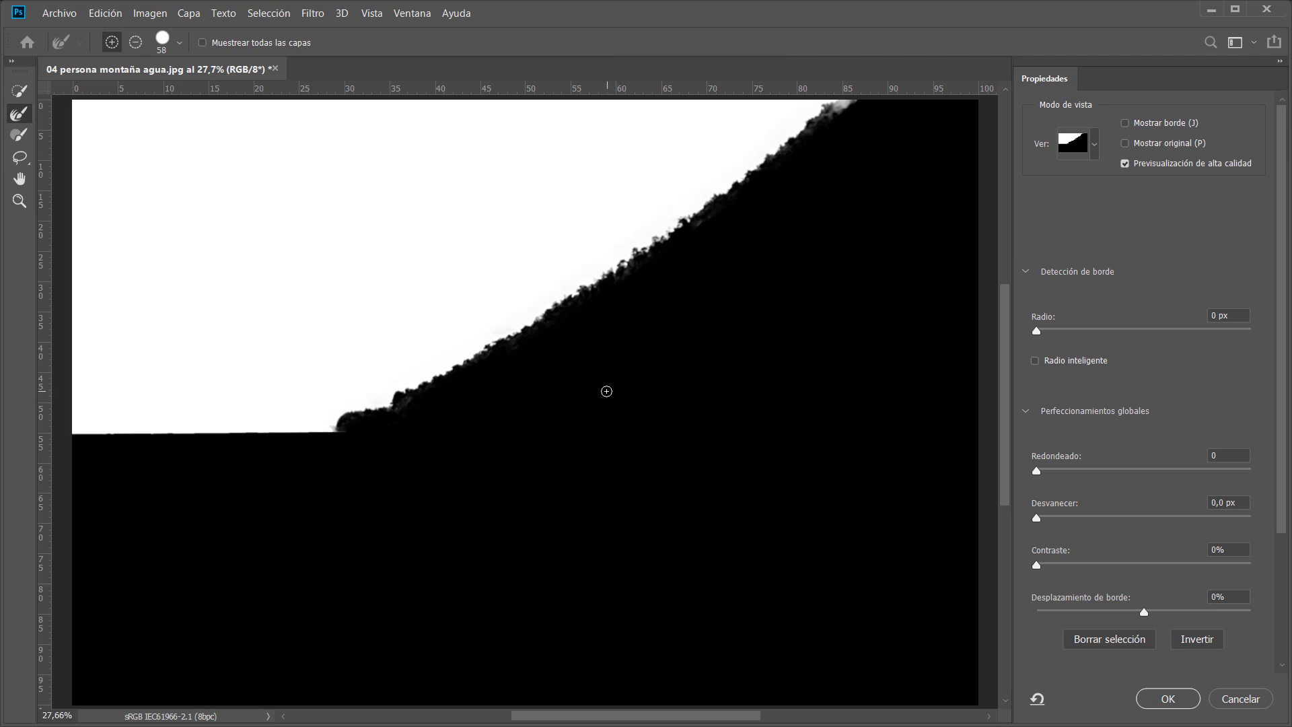
{"action": "left_click_drag", "start_coordinate": [423, 395], "coordinate": [530, 424]}
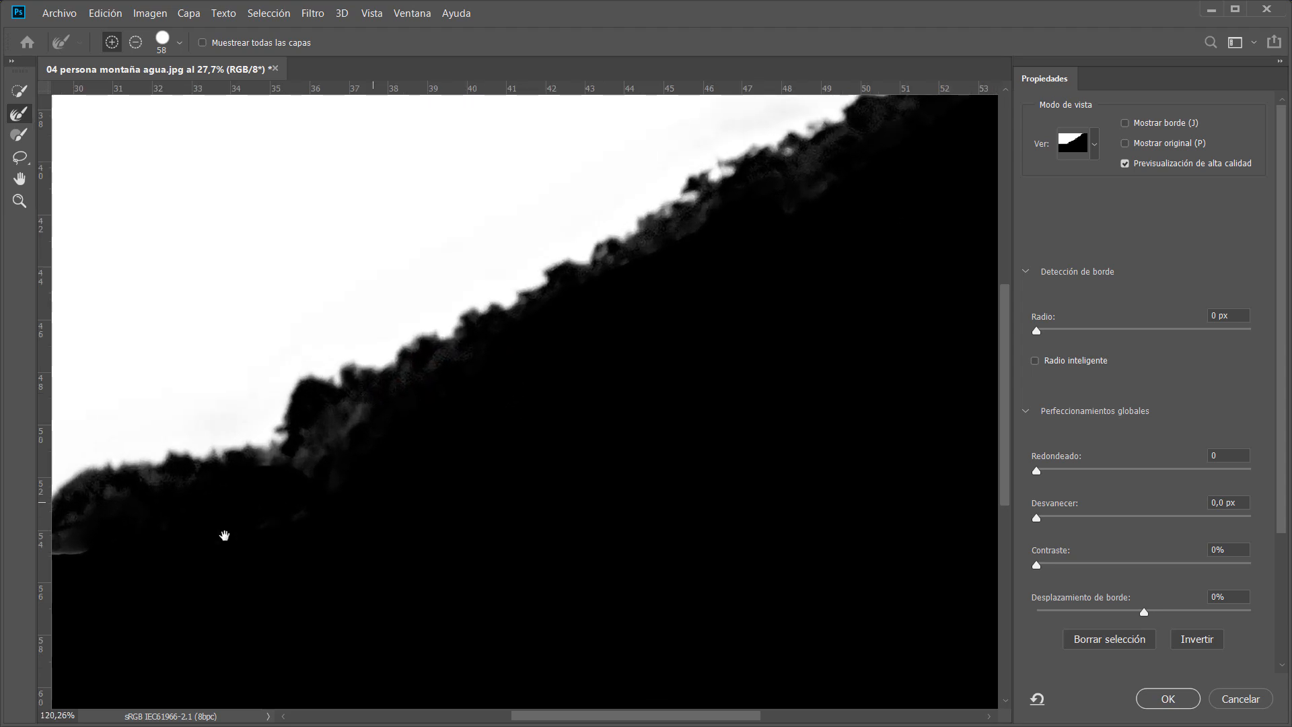
{"action": "mouse_move", "coordinate": [860, 220]}
{"action": "left_mouse_down"}
{"action": "mouse_move", "coordinate": [484, 519]}
{"action": "mouse_move", "coordinate": [856, 211]}
{"action": "mouse_move", "coordinate": [444, 486]}
{"action": "mouse_move", "coordinate": [623, 481]}
{"action": "left_mouse_up"}
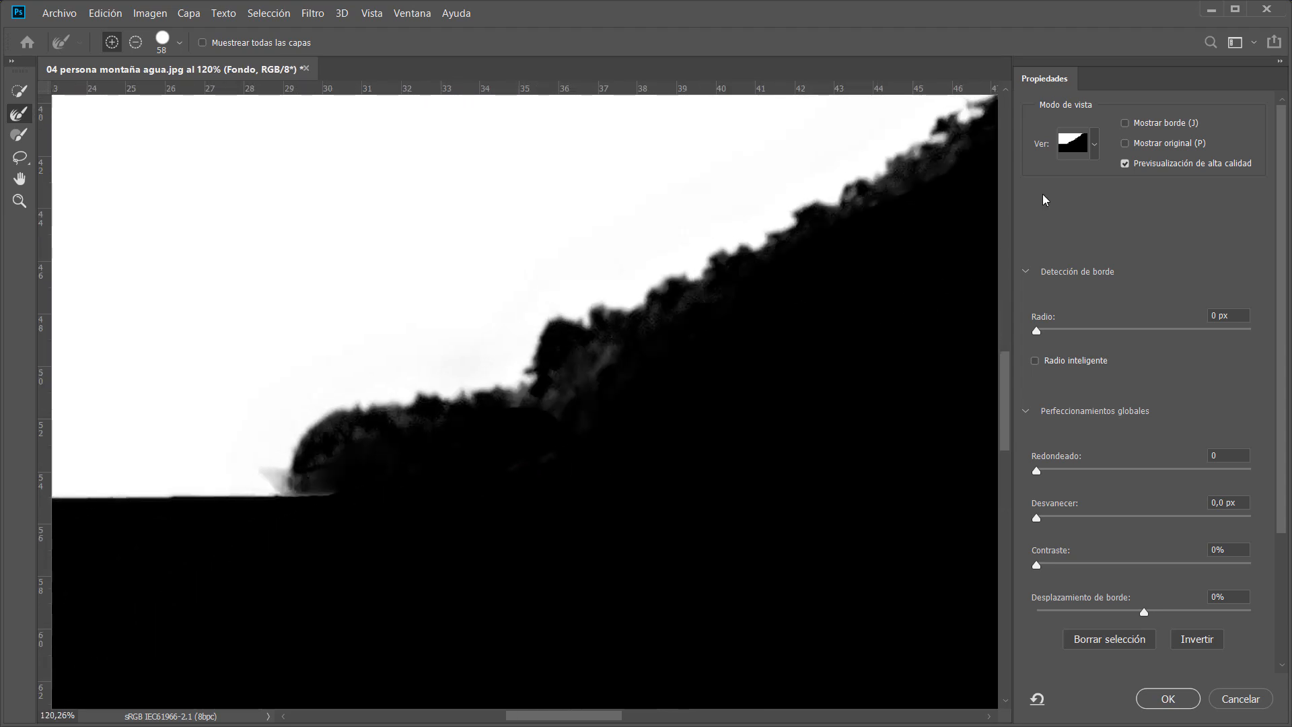
{"action": "left_click", "coordinate": [1126, 144]}
{"action": "left_click", "coordinate": [1126, 144]}
{"action": "left_click", "coordinate": [1137, 164]}
{"action": "mouse_move", "coordinate": [796, 360]}
{"action": "left_mouse_down"}
{"action": "mouse_move", "coordinate": [702, 359]}
{"action": "mouse_move", "coordinate": [422, 503]}
{"action": "left_mouse_up"}
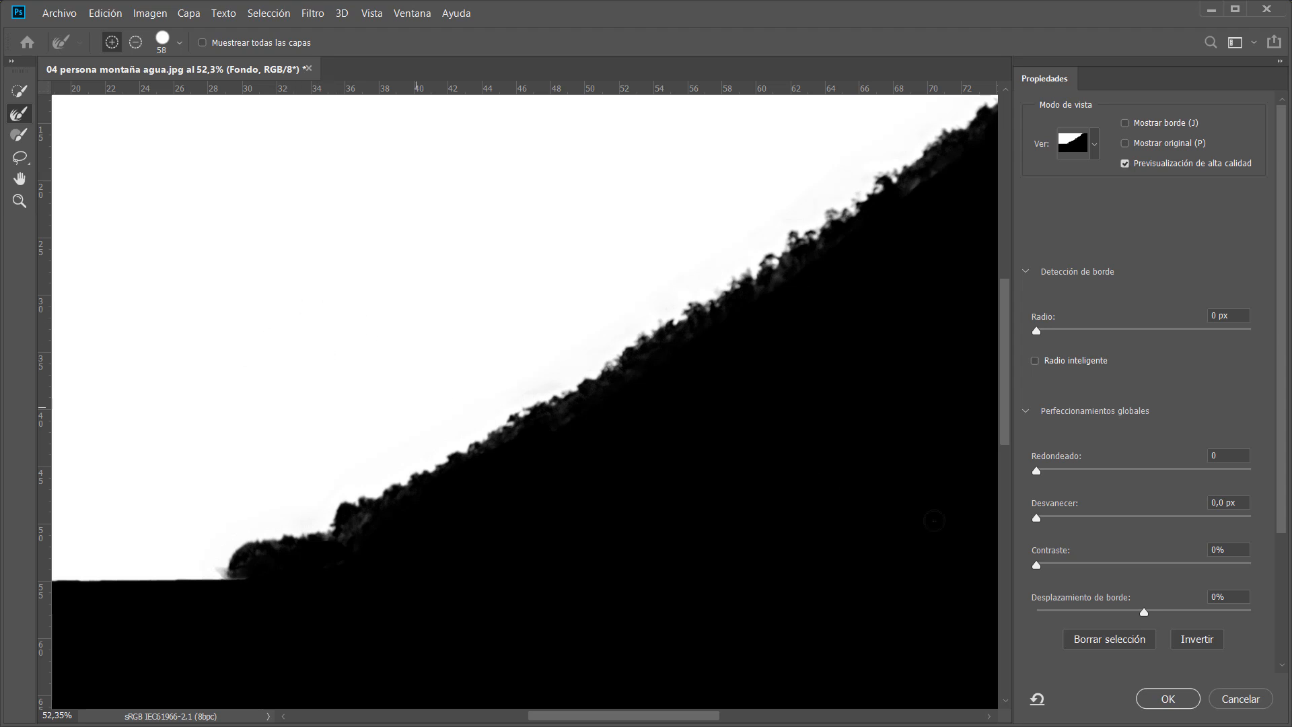
Set the Shift Edge value to -15% to contract the mask edge along the ridge.
{"action": "left_click_drag", "start_coordinate": [1164, 616], "coordinate": [1280, 630]}
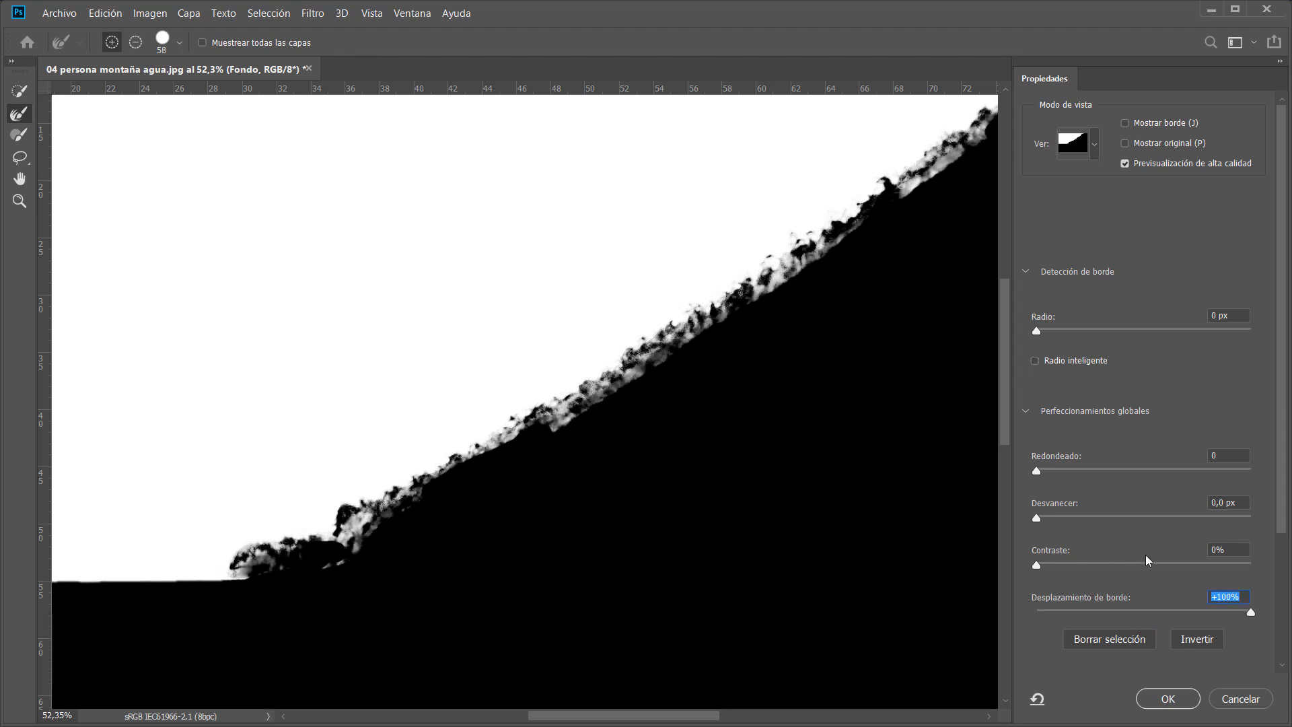
{"action": "left_click_drag", "start_coordinate": [1253, 616], "coordinate": [1019, 629]}
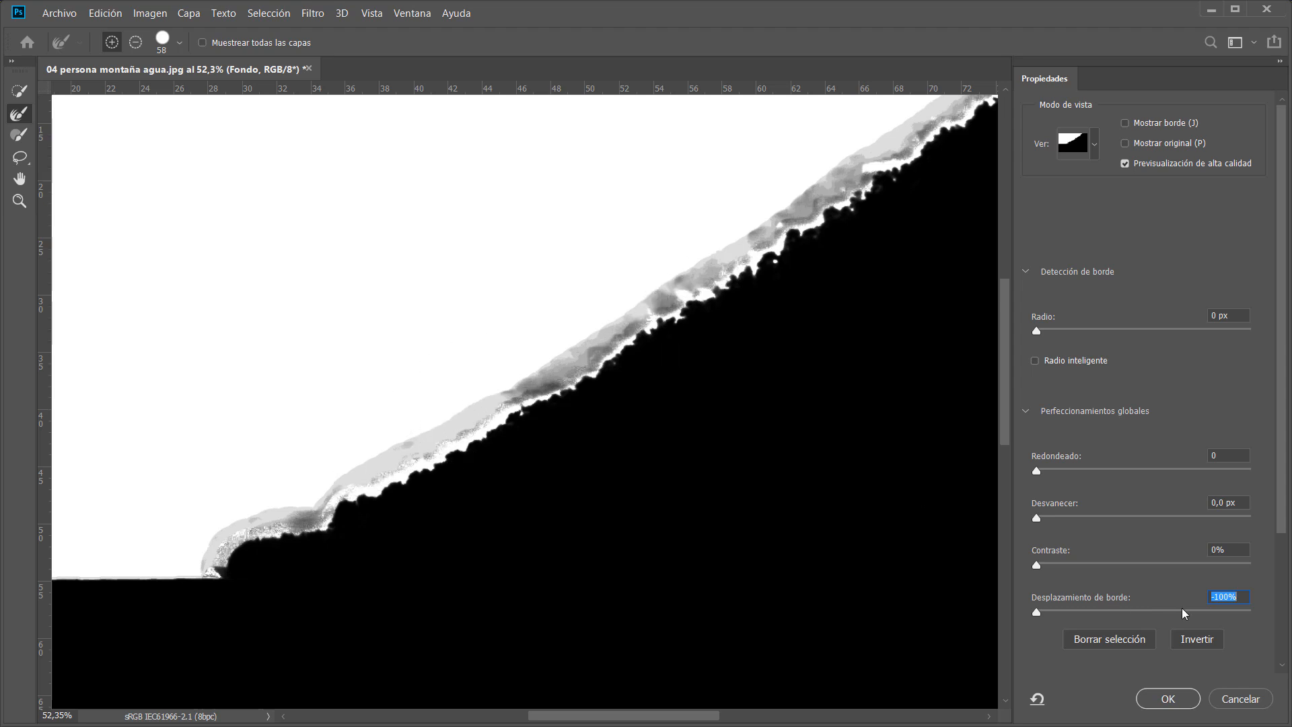
{"action": "type", "text": "0"}
{"action": "key", "text": "Return"}
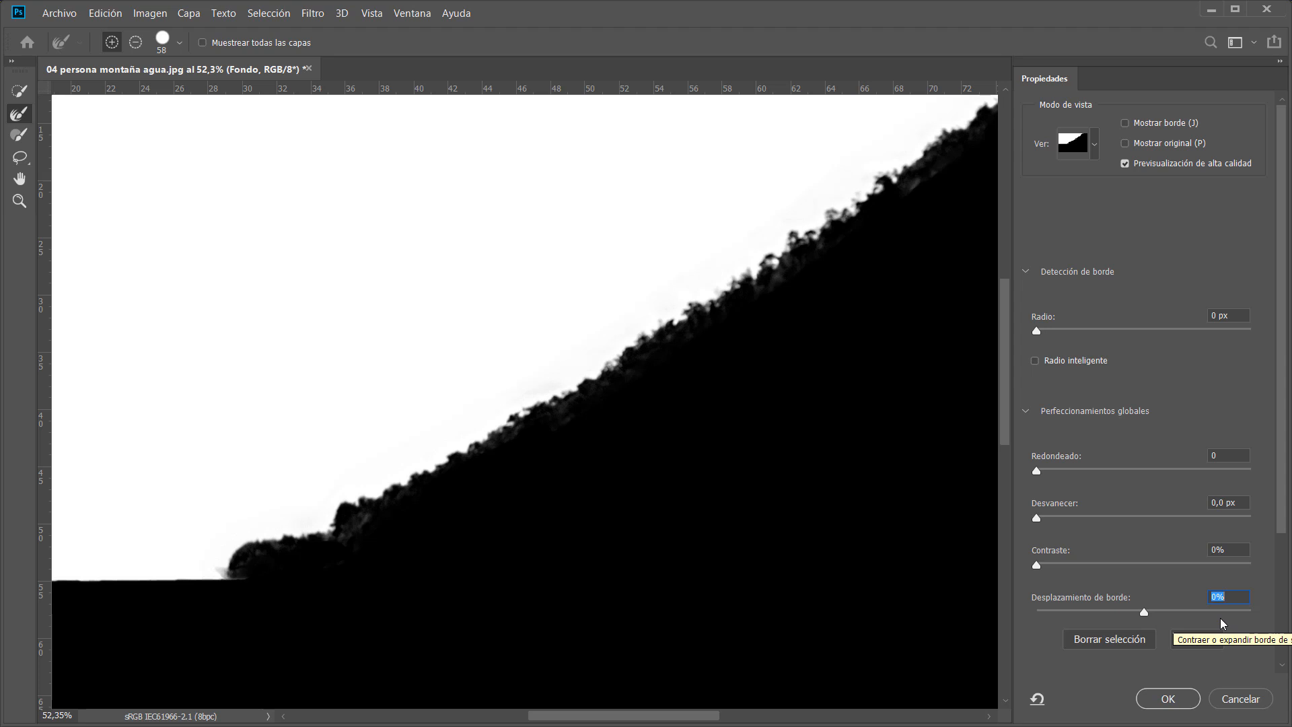
{"action": "type", "text": "-15"}
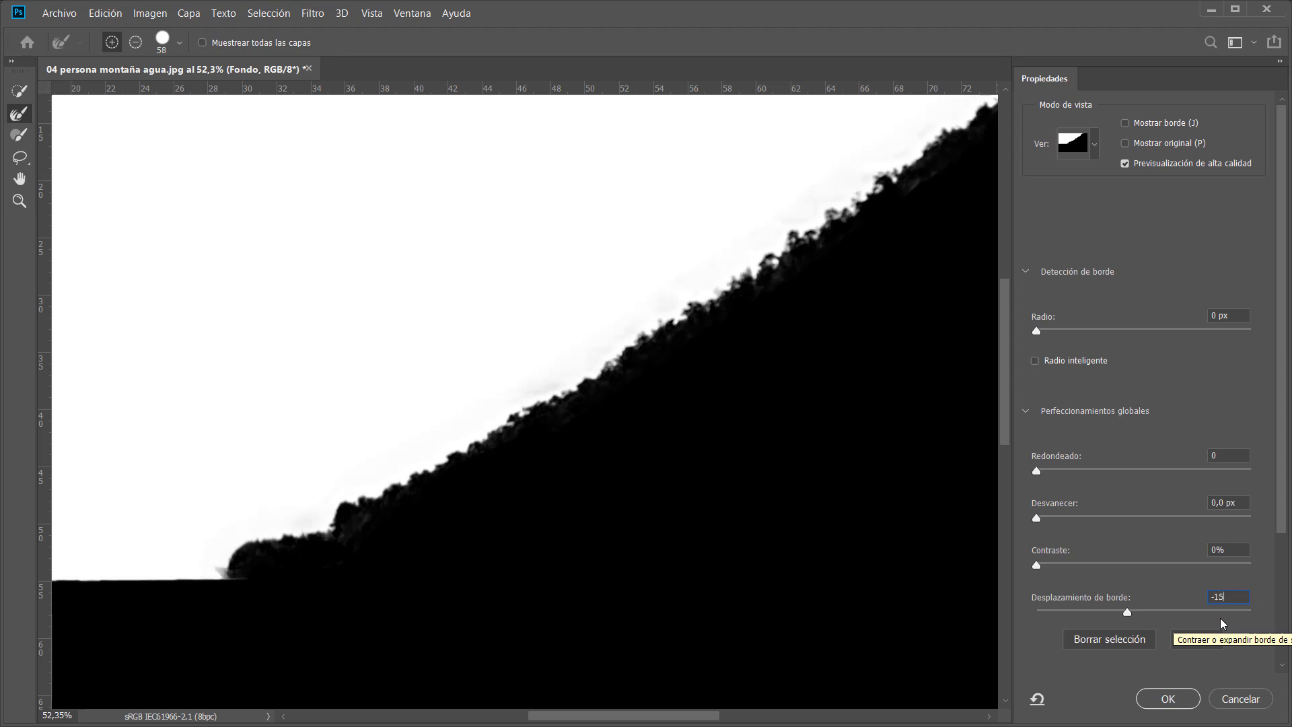
Zoom into the ridge base and toggle Show Original to compare the contracted mask with the original selection.
{"action": "left_click", "coordinate": [1163, 143]}
{"action": "left_click", "coordinate": [1125, 143]}
{"action": "scroll", "coordinate": [235, 553], "scroll_direction": "up", "scroll_amount": 8}
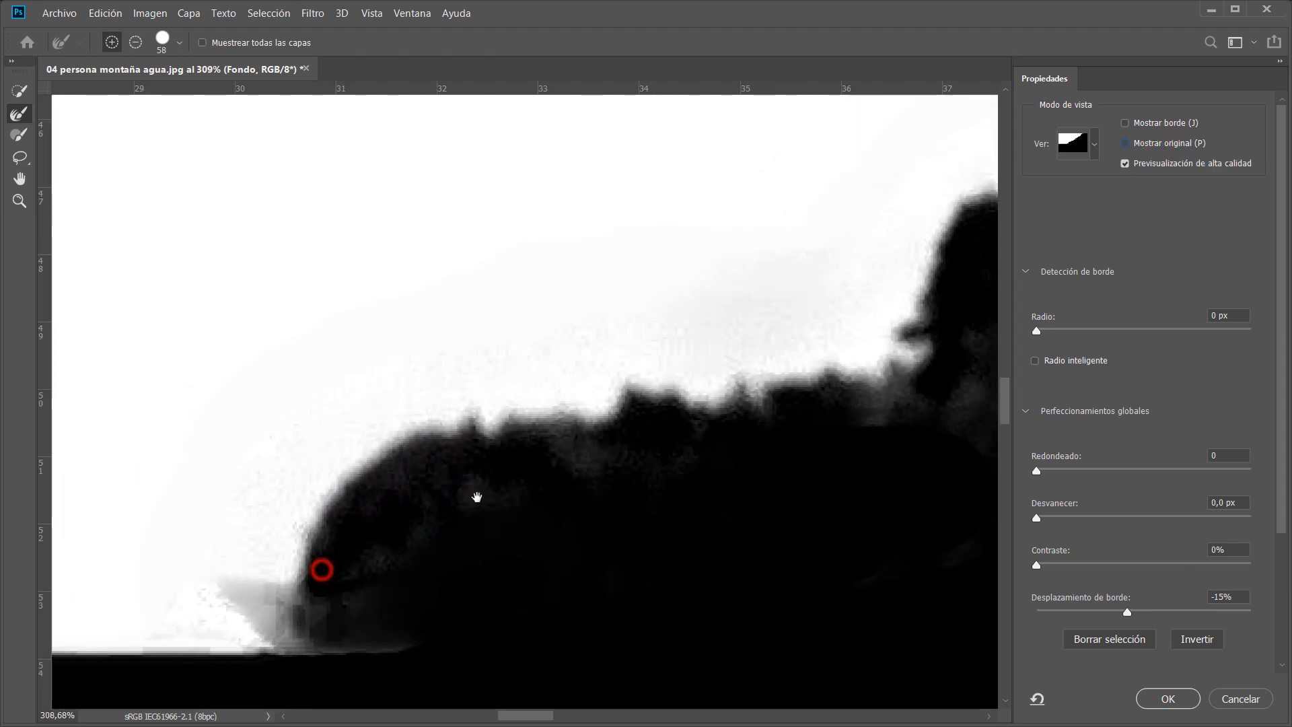
{"action": "left_click_drag", "start_coordinate": [476, 496], "coordinate": [1056, 183]}
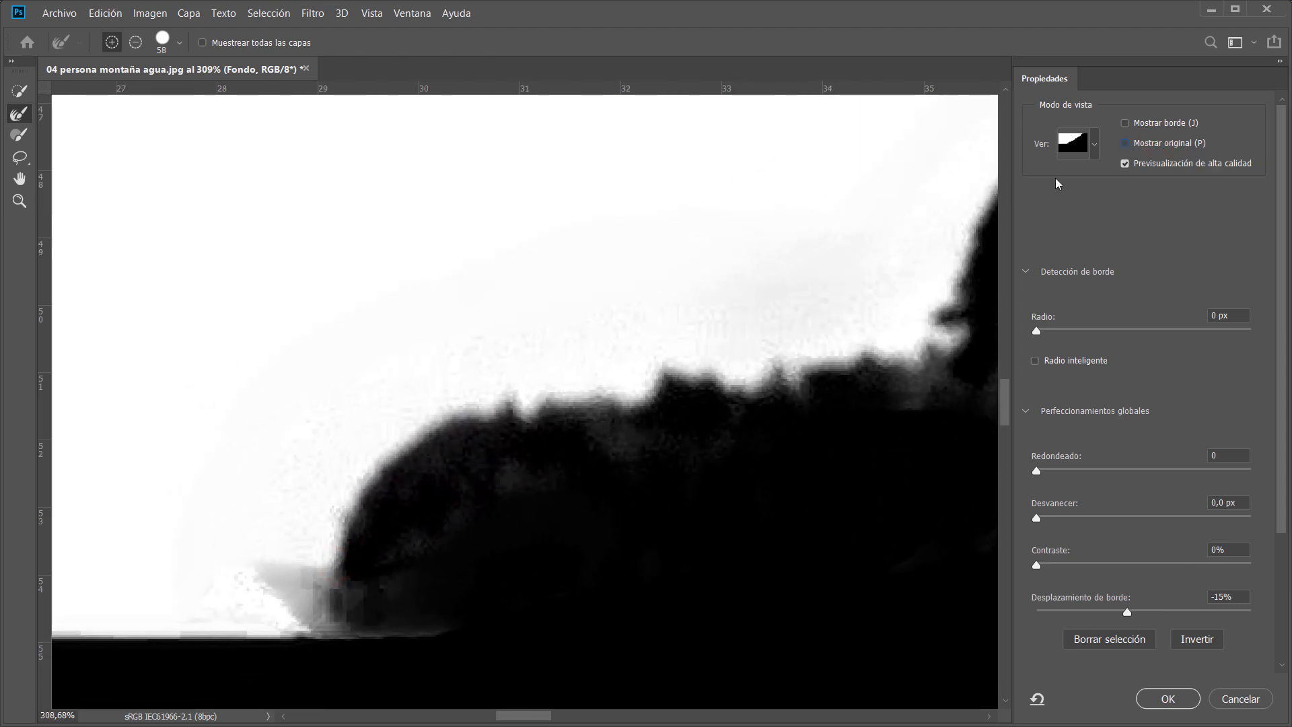
{"action": "left_click", "coordinate": [1128, 144]}
{"action": "left_click", "coordinate": [1128, 143]}
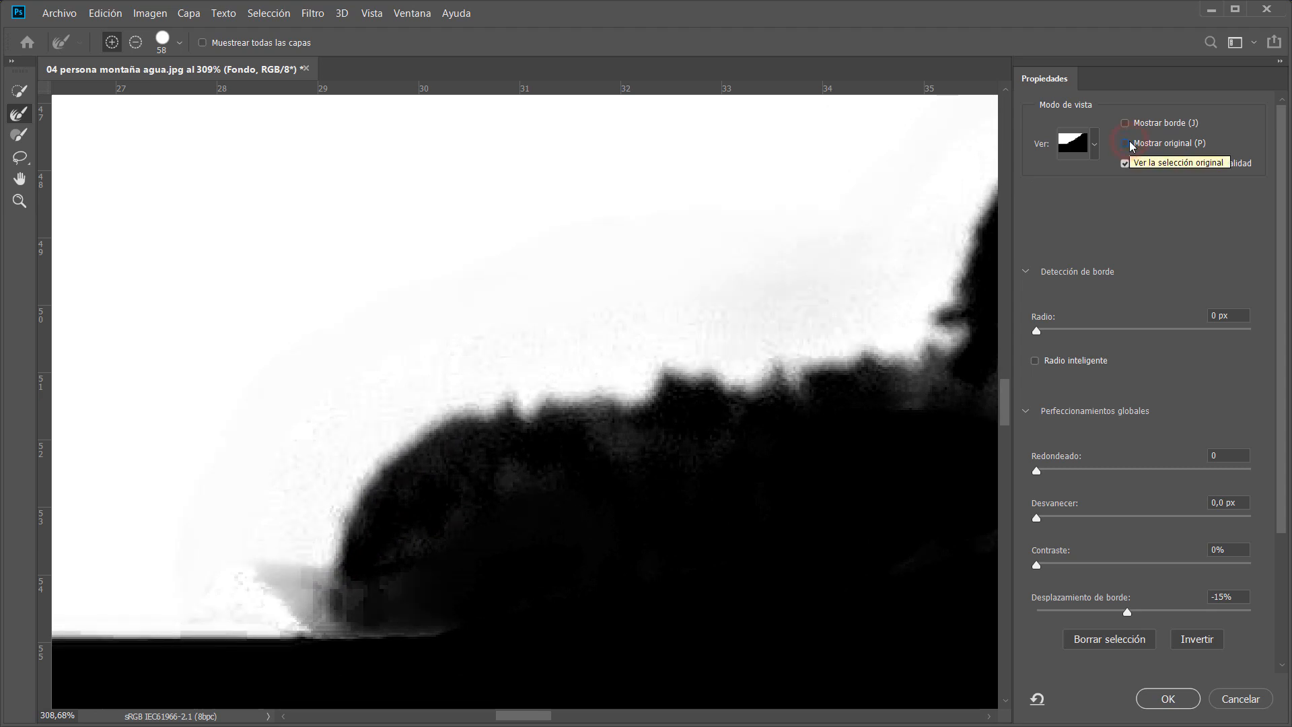
{"action": "left_click", "coordinate": [1128, 144]}
{"action": "left_click", "coordinate": [1128, 143]}
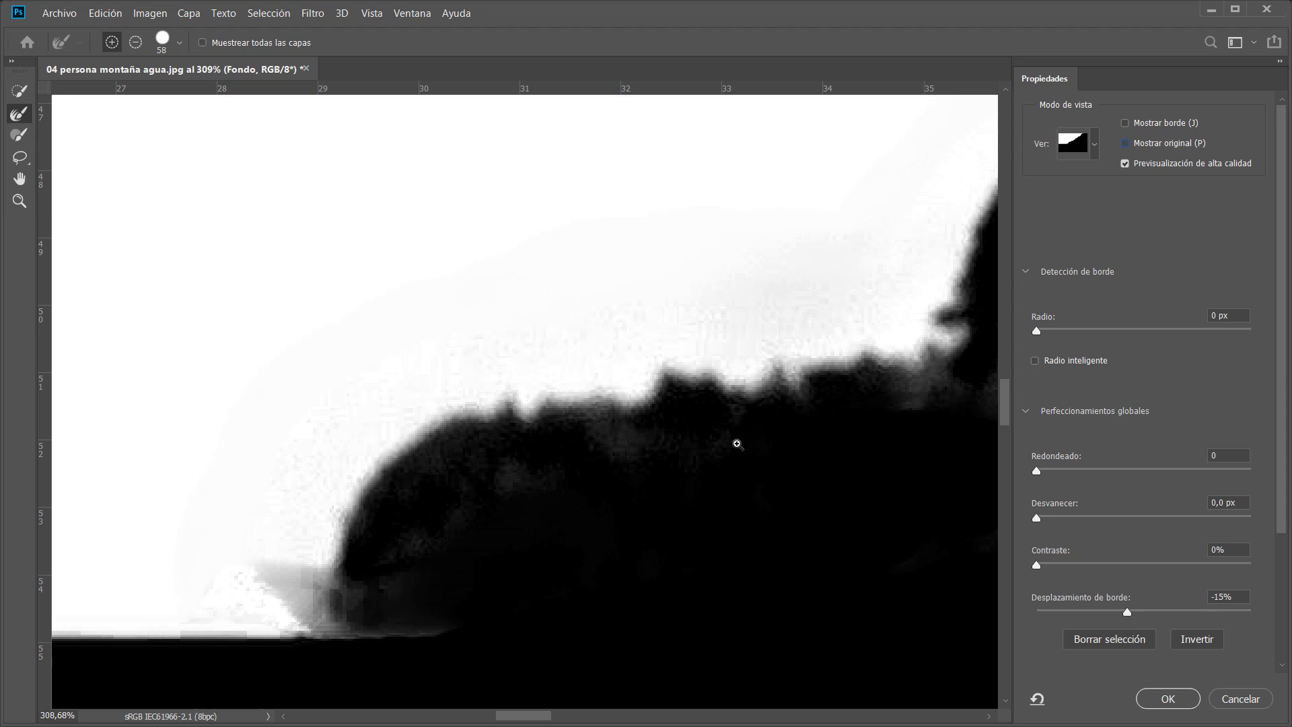
{"action": "scroll", "coordinate": [738, 442], "scroll_direction": "down", "scroll_amount": 5}
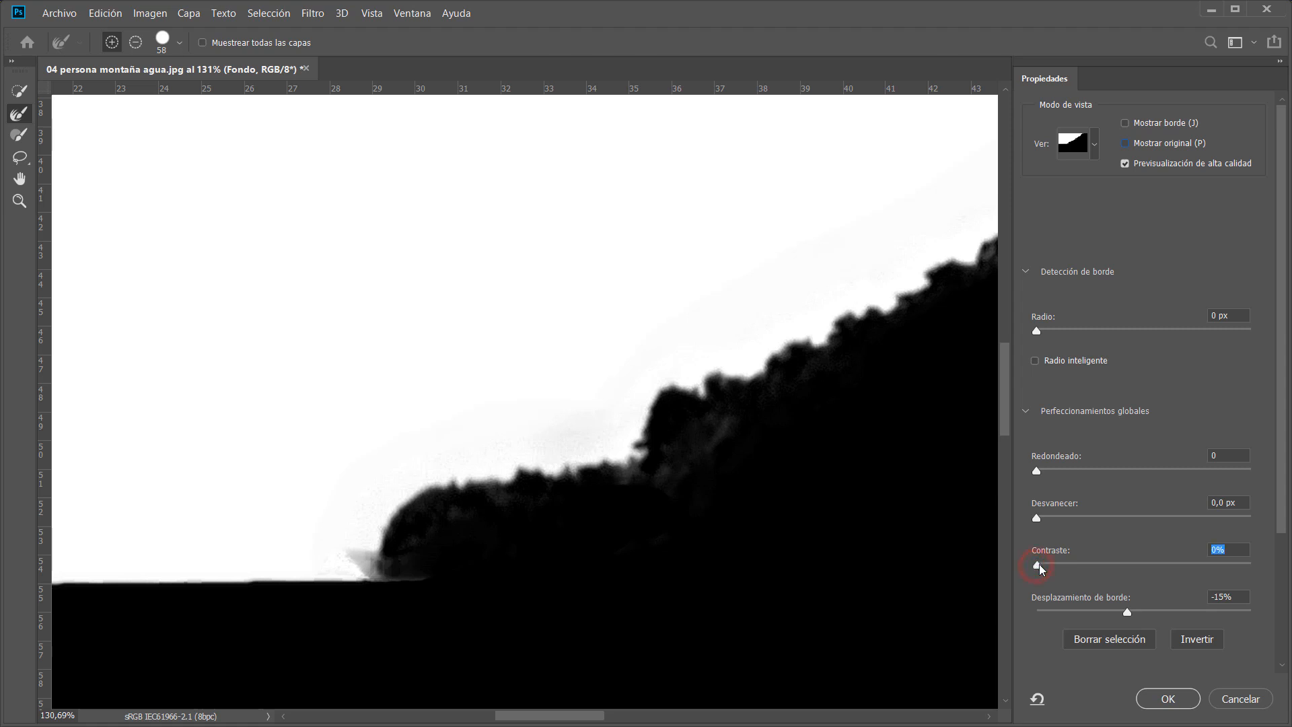
Set the Contrast to 17% along the ridge edge and apply the Select and Mask refinement.
{"action": "left_click_drag", "start_coordinate": [1004, 564], "coordinate": [994, 564]}
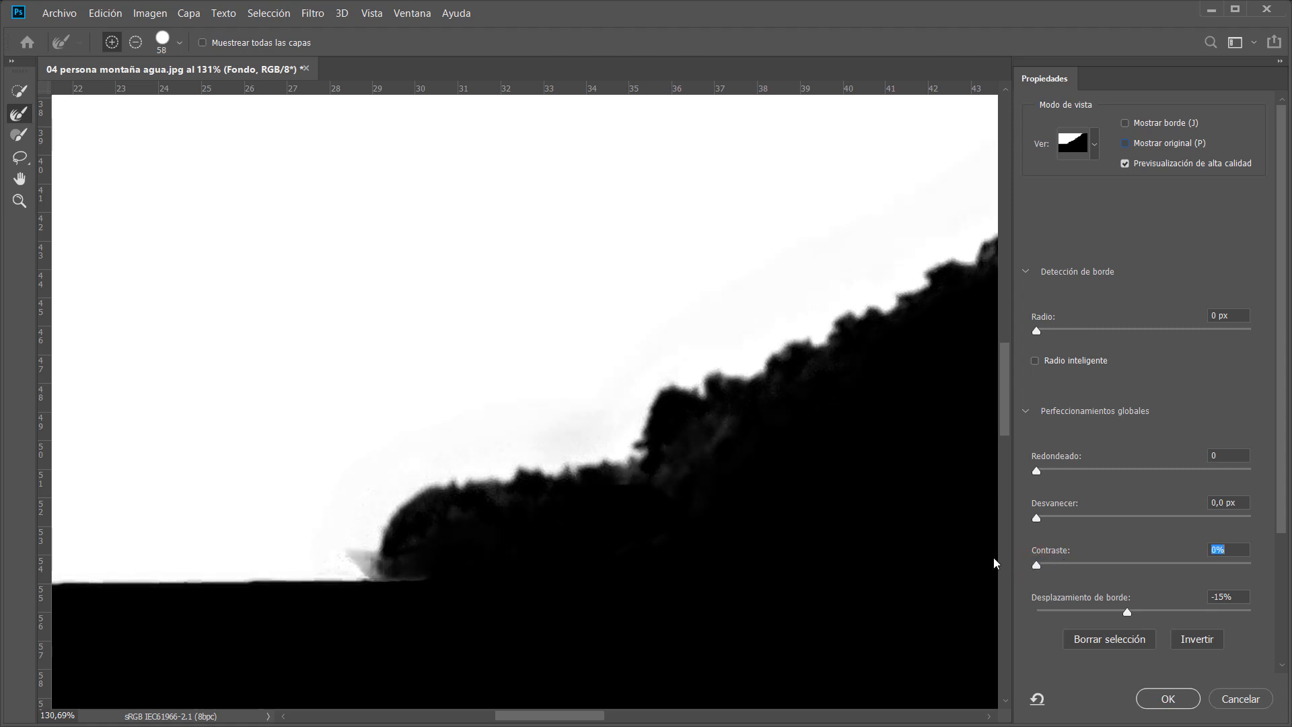
{"action": "left_click", "coordinate": [1123, 564]}
{"action": "left_click", "coordinate": [1115, 564]}
{"action": "left_click", "coordinate": [1067, 564]}
{"action": "left_click_drag", "start_coordinate": [1069, 566], "coordinate": [1076, 565]}
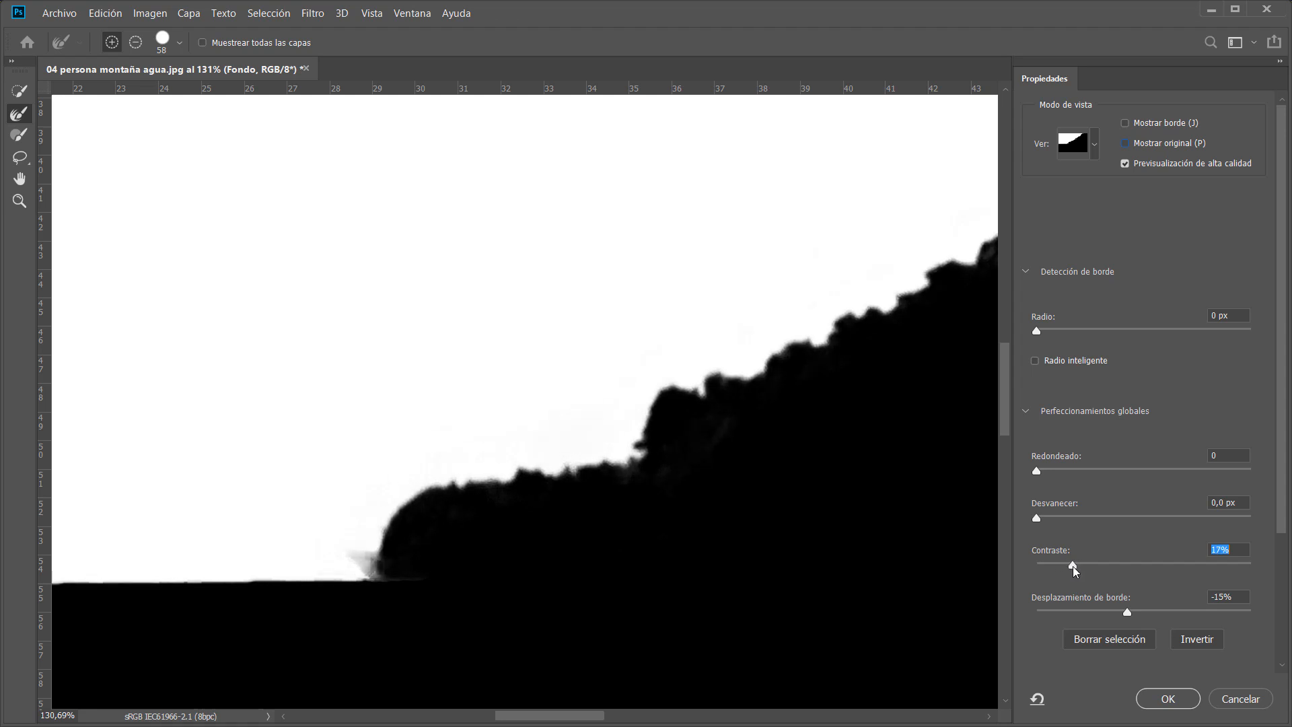
{"action": "left_click_drag", "start_coordinate": [883, 352], "coordinate": [326, 496]}
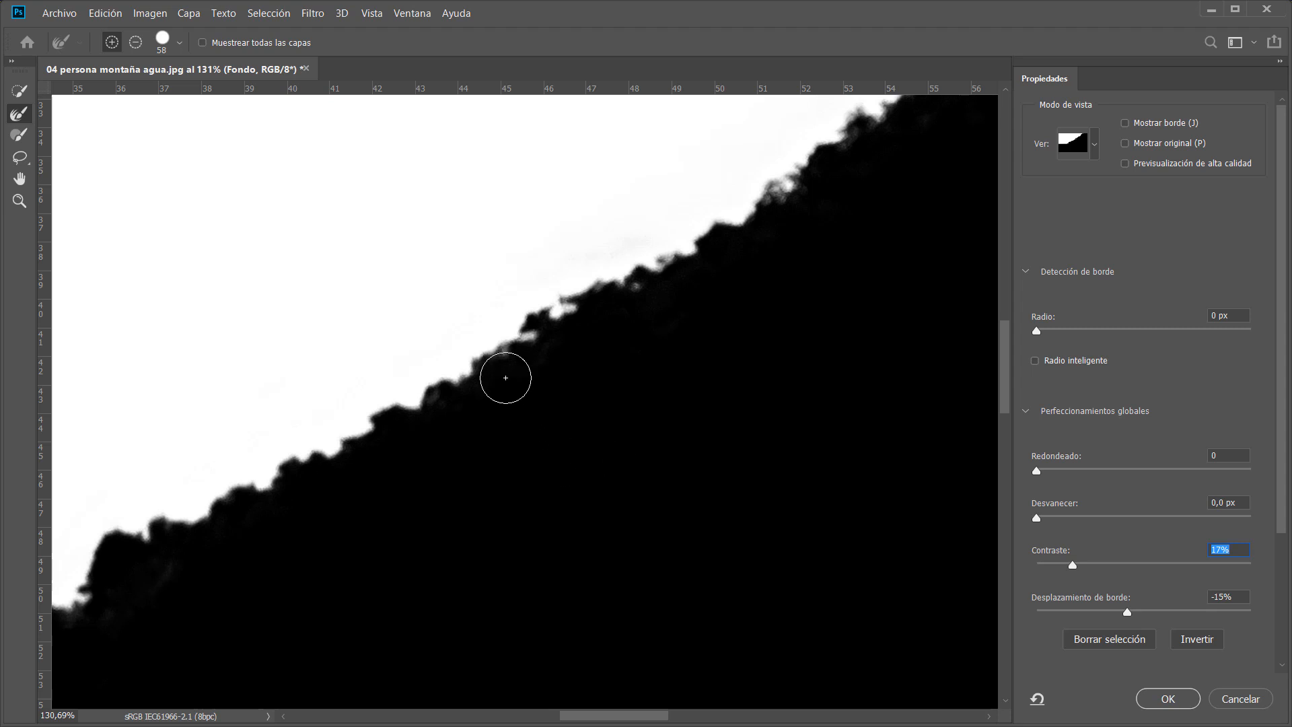
{"action": "left_click_drag", "start_coordinate": [709, 447], "coordinate": [661, 458]}
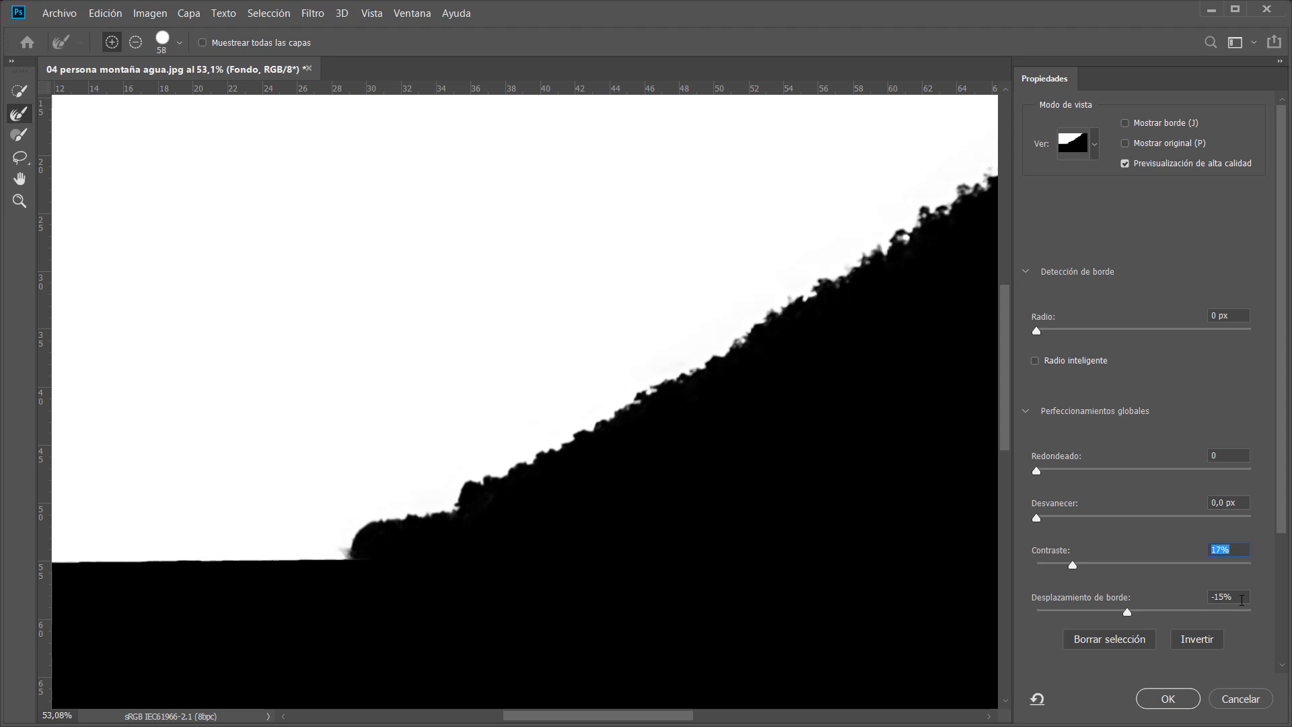
{"action": "left_click", "coordinate": [1227, 598]}
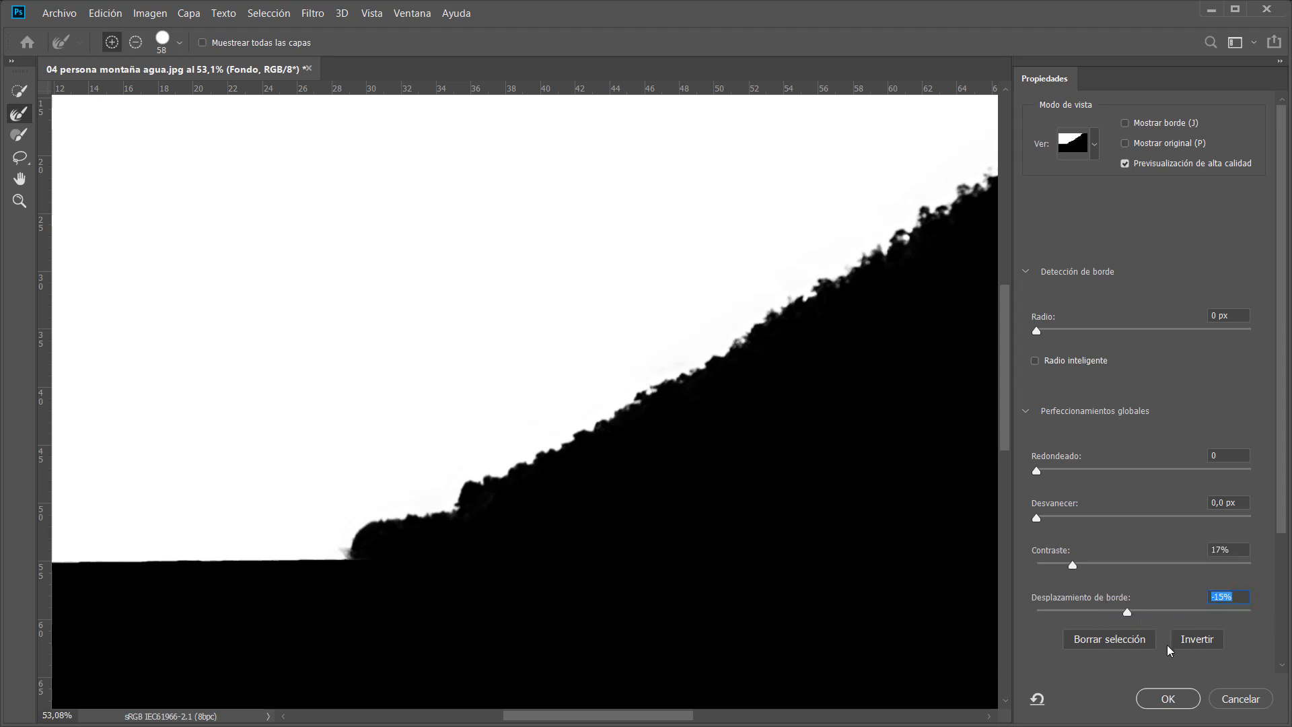
{"action": "left_click", "coordinate": [1172, 701]}
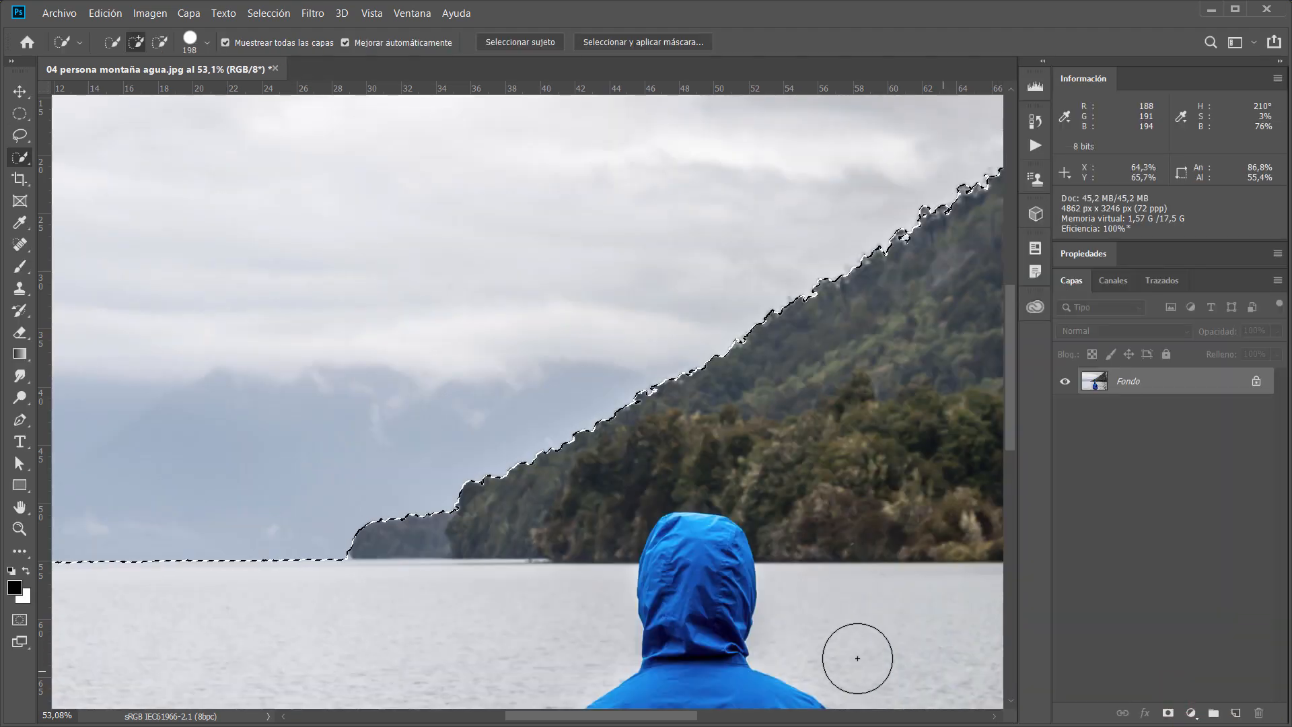
Reopen Select and Mask on the whole image, zoom into the ridge base, and set Feather to 2 px.
{"action": "key", "text": "ctrl+0"}
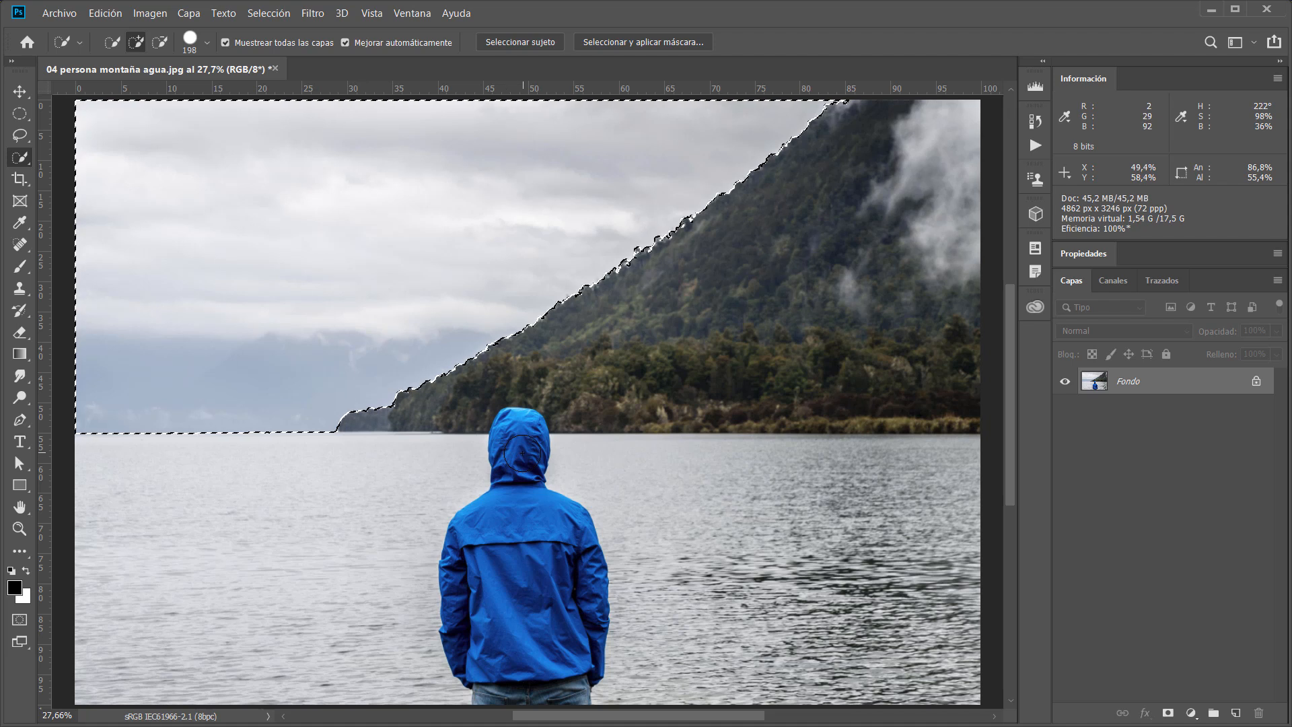
{"action": "left_click", "coordinate": [614, 43]}
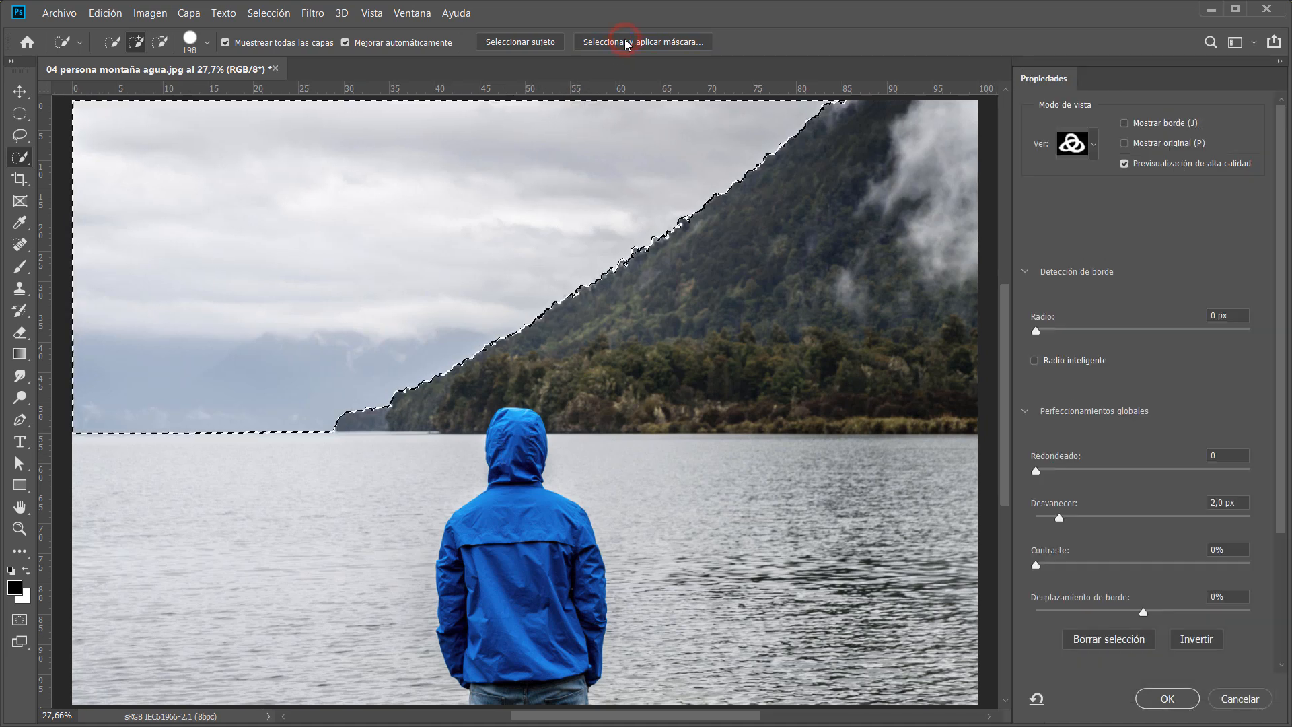
{"action": "left_click_drag", "start_coordinate": [347, 422], "coordinate": [461, 426]}
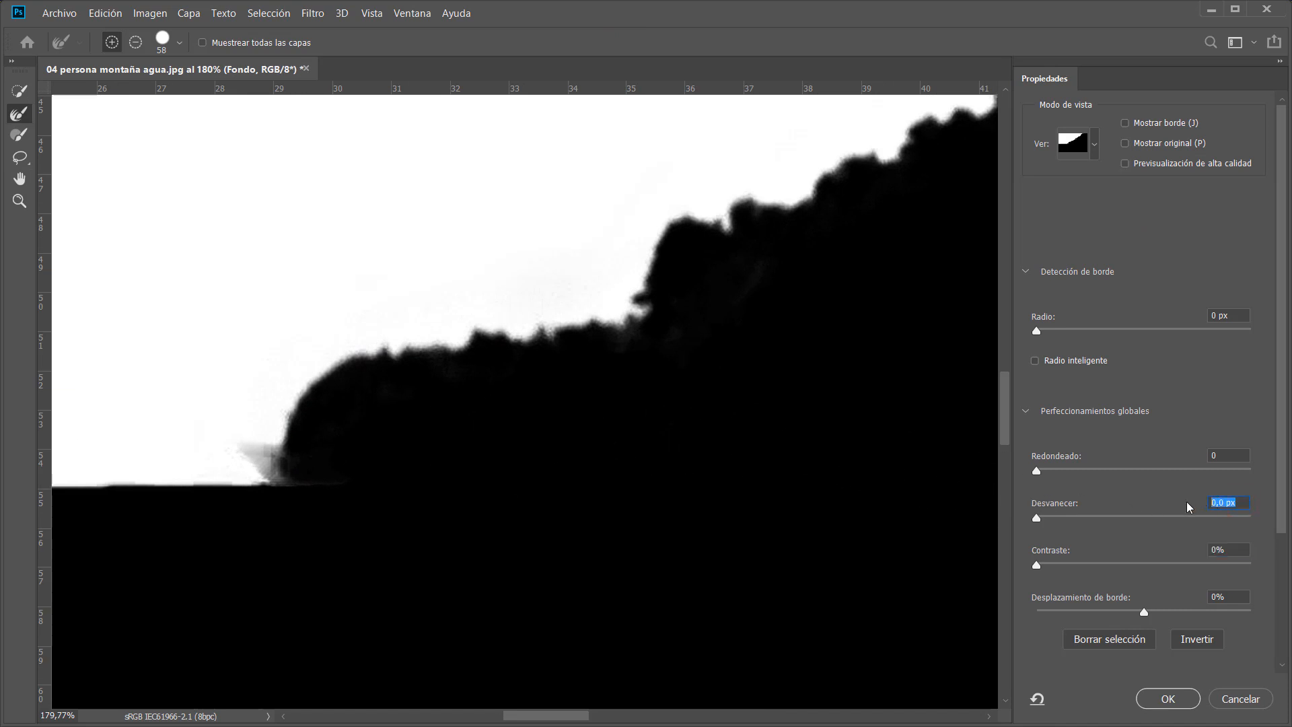
{"action": "type", "text": "2"}
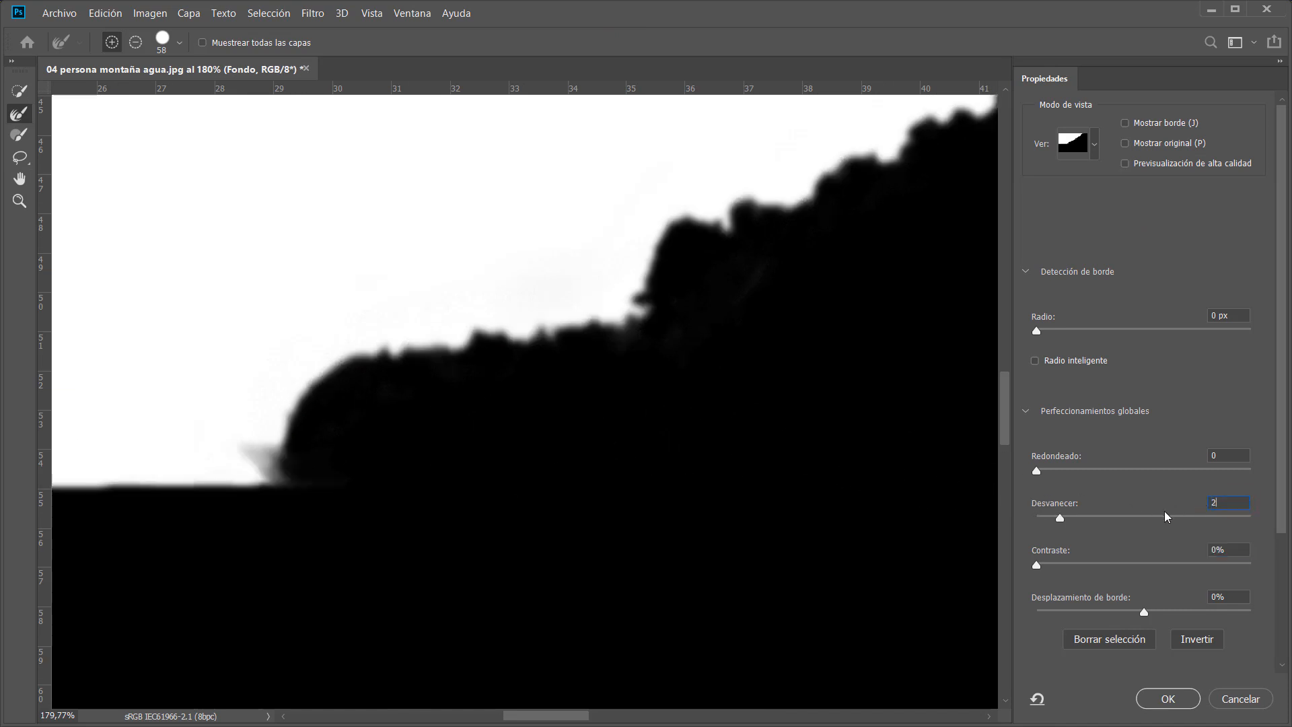
Toggle Show Original to compare the feathered mask with the original selection, then apply the refinement.
{"action": "left_click", "coordinate": [1125, 143]}
{"action": "left_click", "coordinate": [1125, 146]}
{"action": "left_click", "coordinate": [1125, 146]}
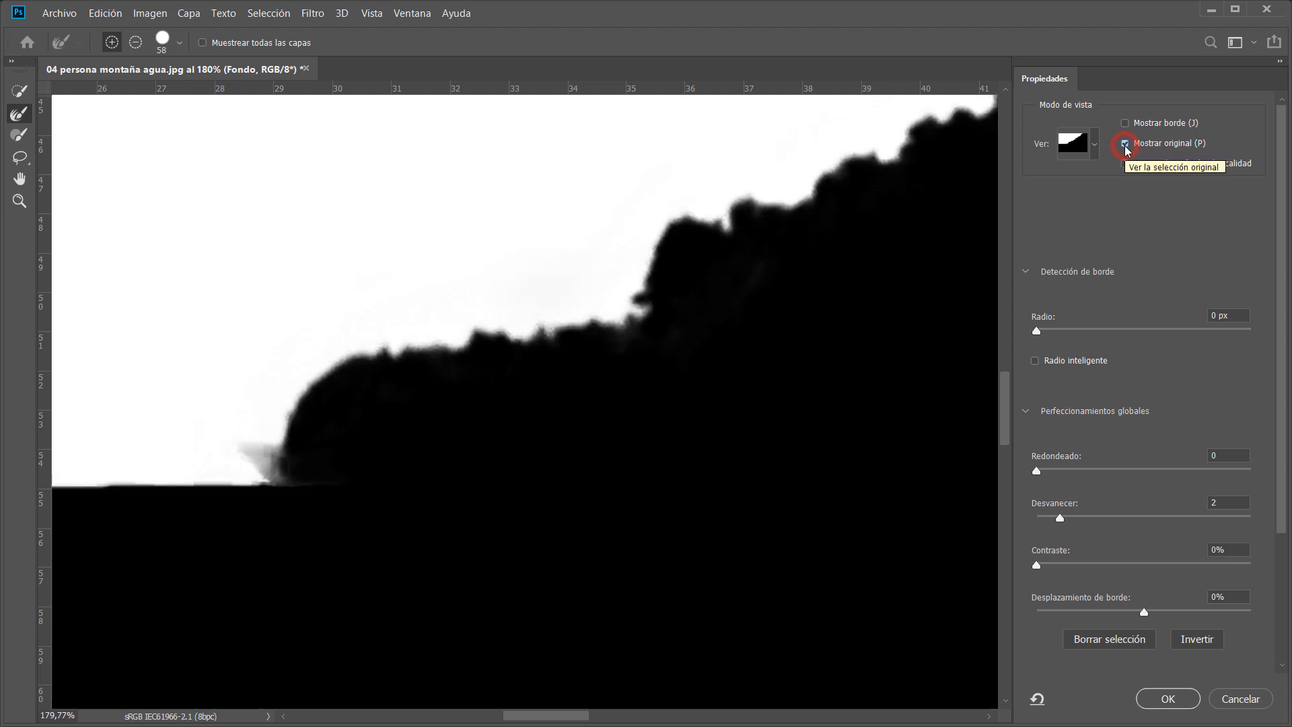
{"action": "left_click", "coordinate": [1125, 146]}
{"action": "left_click", "coordinate": [1124, 146]}
{"action": "left_click", "coordinate": [1125, 146]}
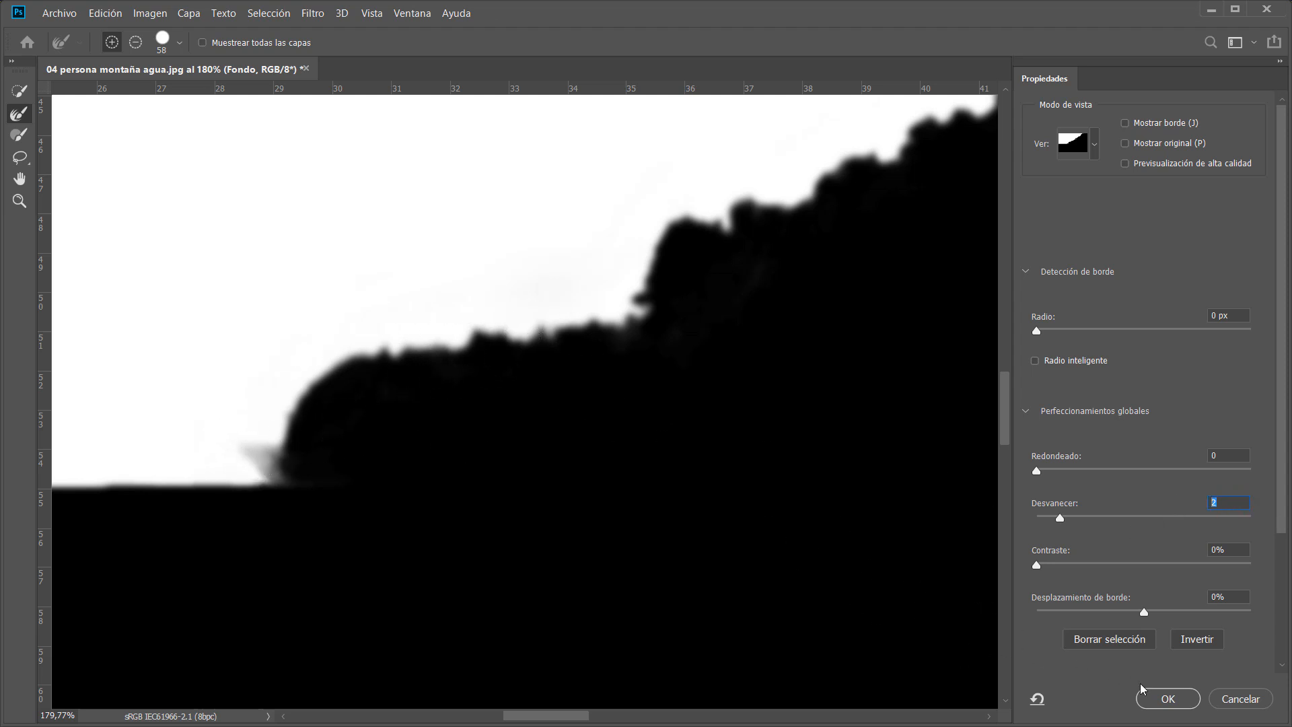
{"action": "left_click", "coordinate": [1164, 700]}
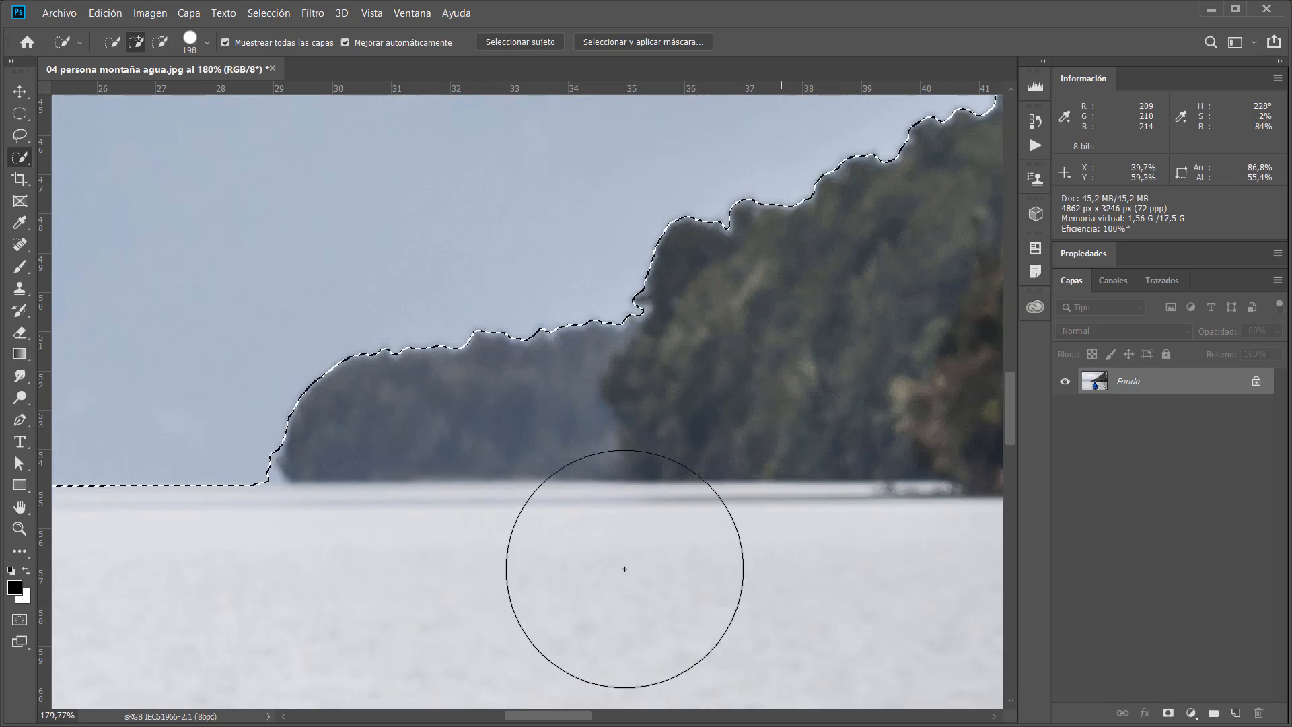
Fit the image on screen and deselect.
{"action": "left_click_drag", "start_coordinate": [721, 513], "coordinate": [652, 513]}
{"action": "left_click_drag", "start_coordinate": [822, 572], "coordinate": [519, 512]}
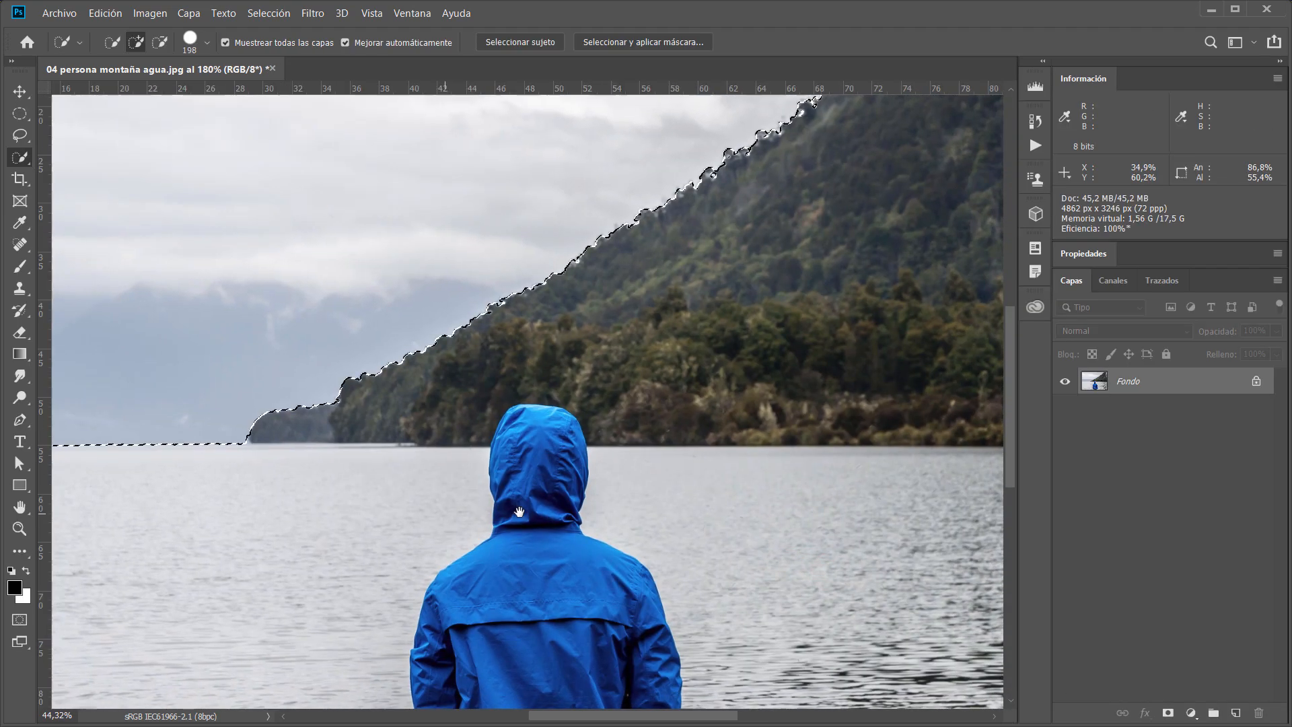
{"action": "key", "text": "ctrl+0"}
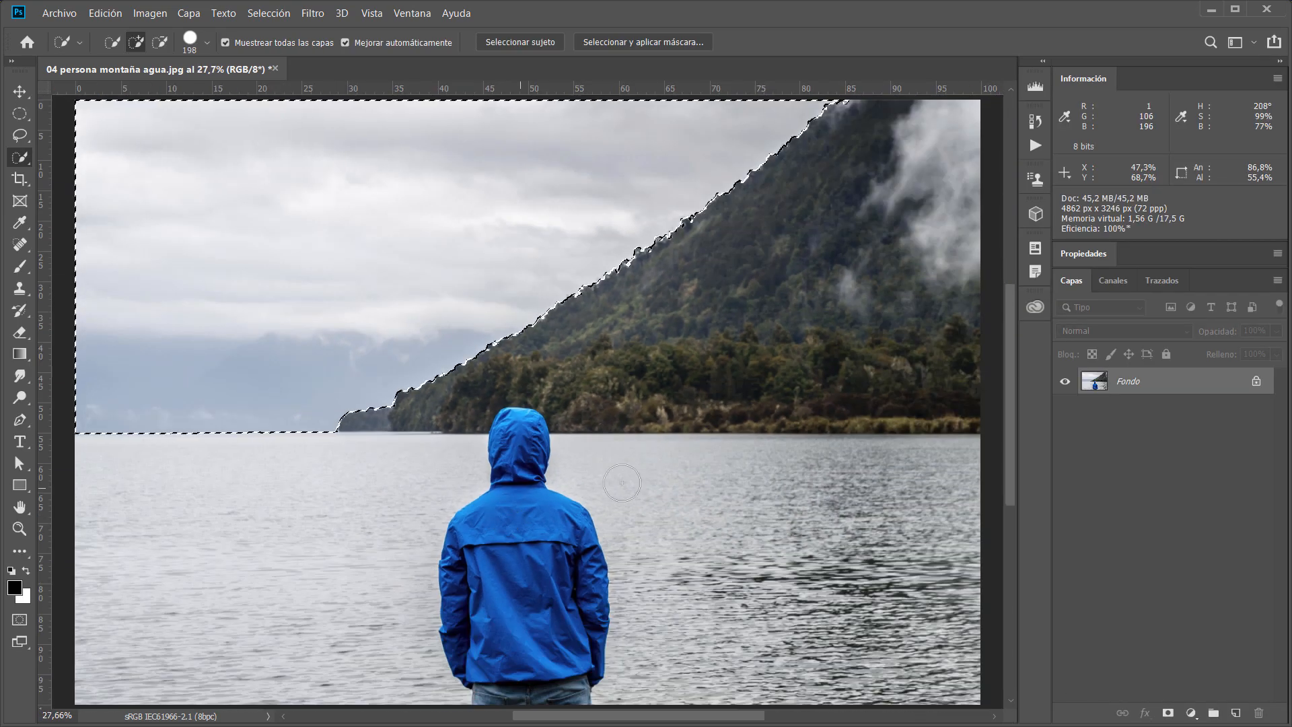
{"action": "key", "text": "ctrl+d"}
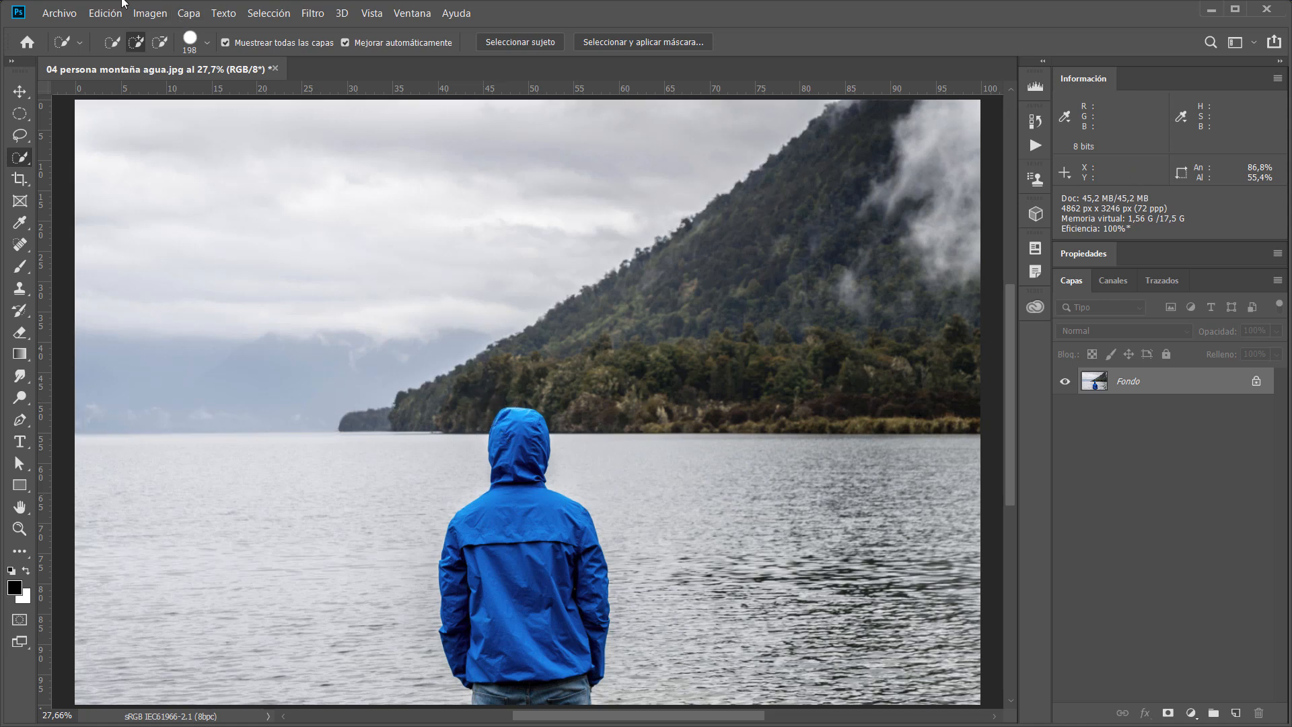
Apply a Levels adjustment to the sky with the black input level set to 130.
{"action": "left_click", "coordinate": [159, 14]}
{"action": "mouse_move", "coordinate": [165, 53]}
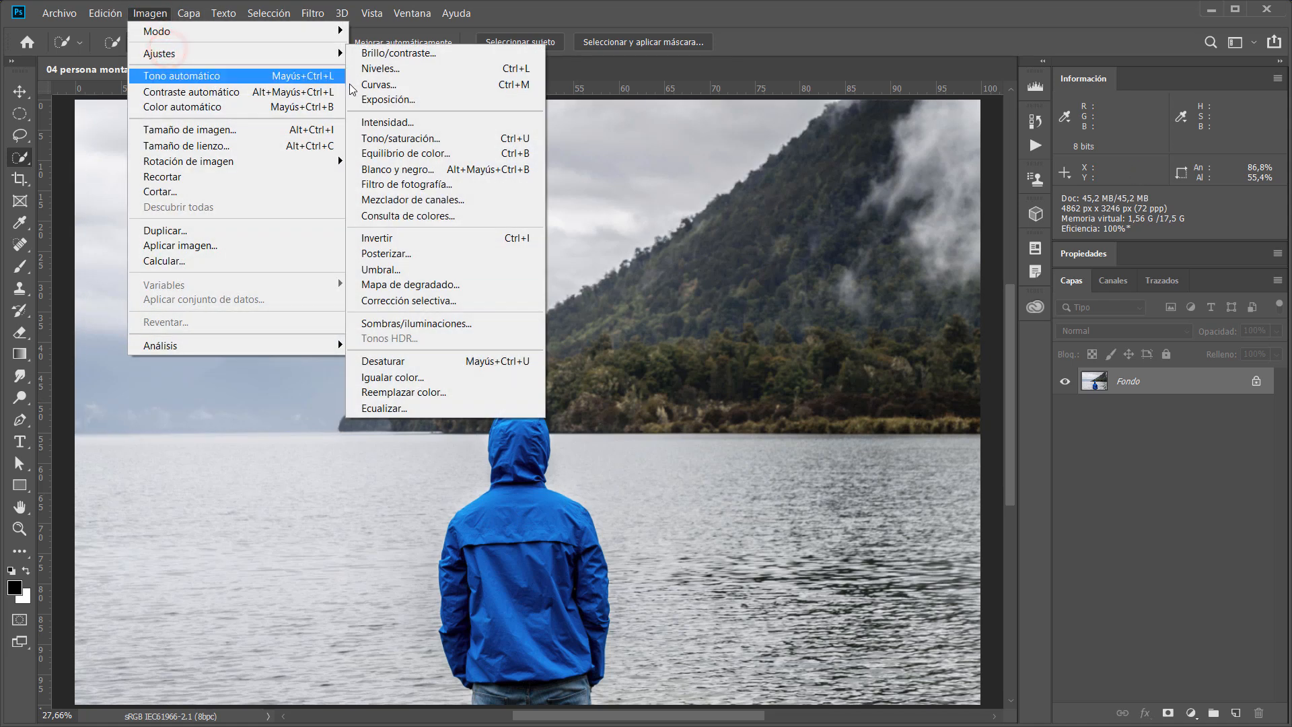
{"action": "left_click", "coordinate": [394, 68]}
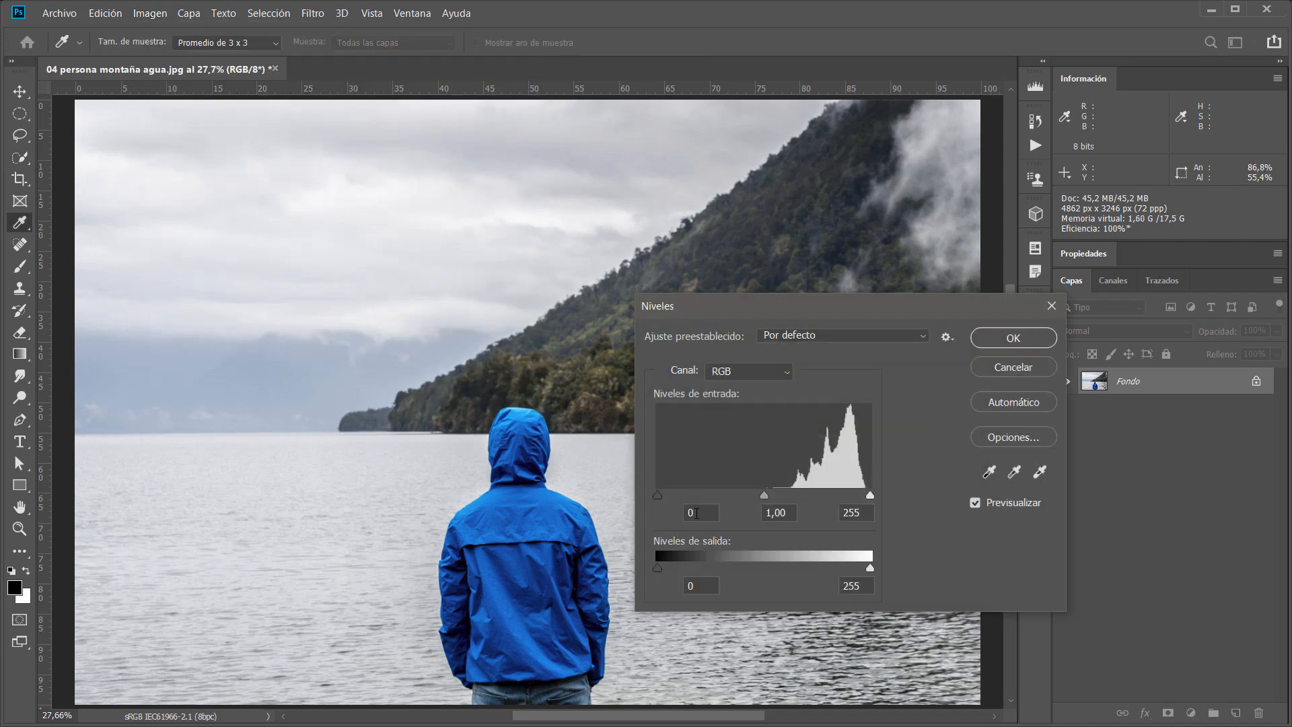
{"action": "type", "text": "130"}
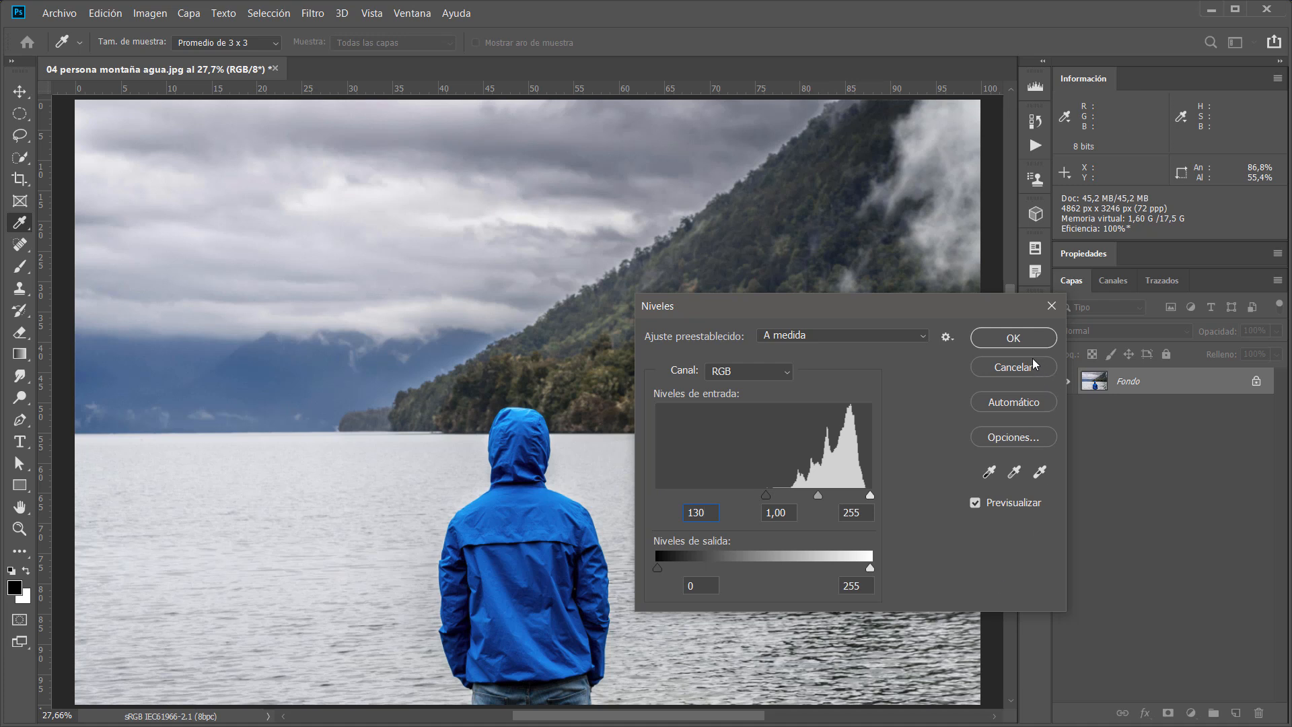
{"action": "left_click", "coordinate": [1023, 343]}
Zoom along the ridge base to inspect the darkened sky edge, then fit the image on screen.
{"action": "key", "text": "w"}
{"action": "left_click_drag", "start_coordinate": [450, 492], "coordinate": [519, 519]}
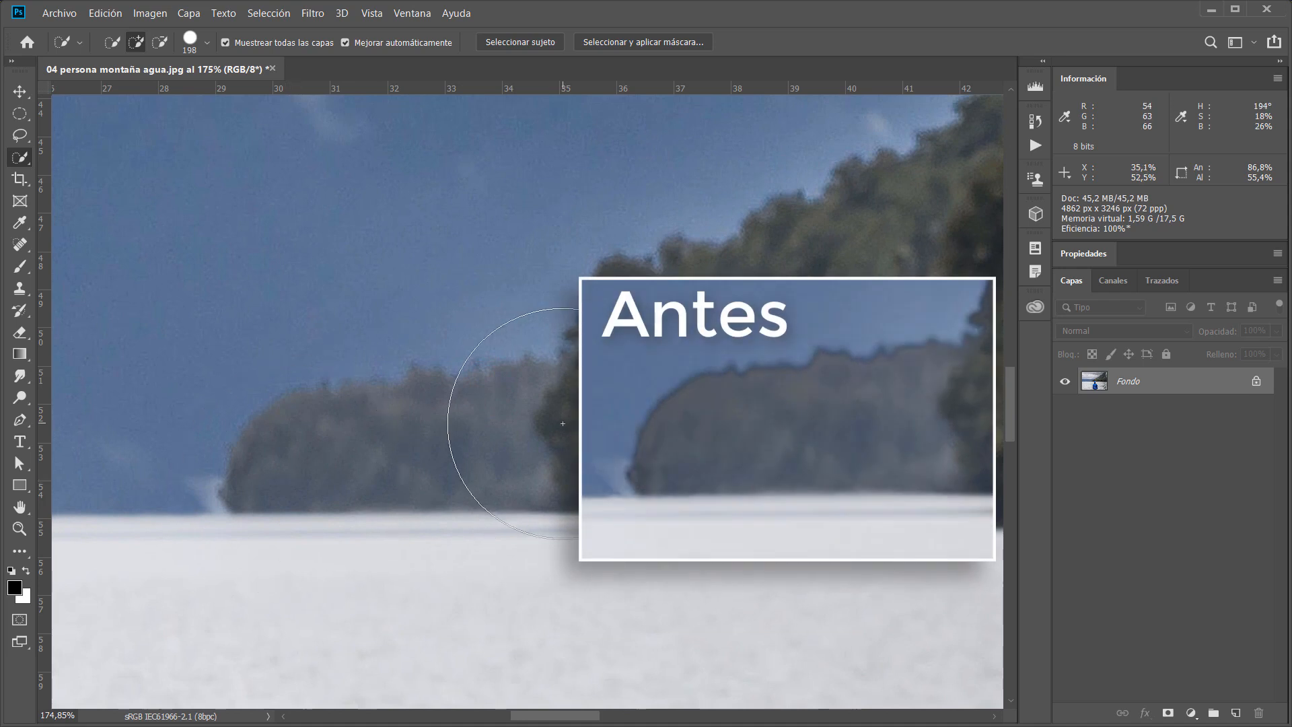
{"action": "scroll", "coordinate": [636, 413], "scroll_direction": "down", "scroll_amount": 5}
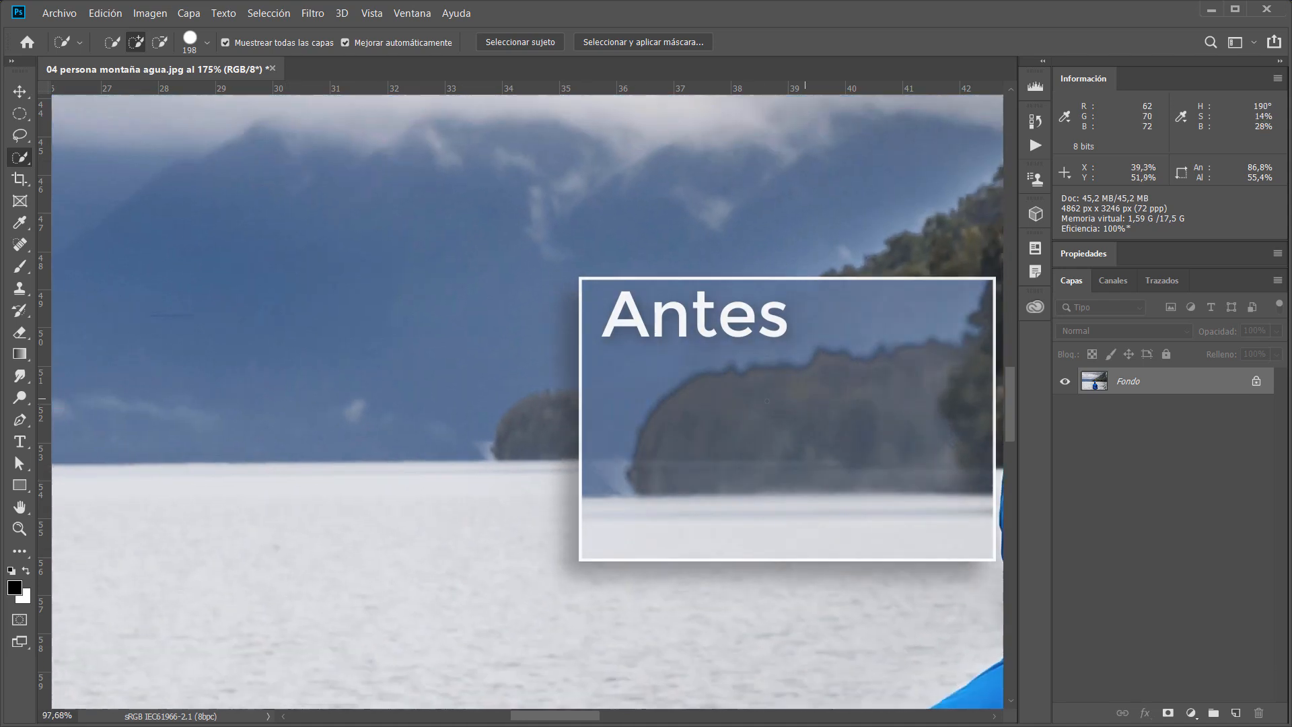
{"action": "mouse_move", "coordinate": [715, 370]}
{"action": "left_mouse_down"}
{"action": "mouse_move", "coordinate": [187, 615]}
{"action": "mouse_move", "coordinate": [611, 378]}
{"action": "left_mouse_up"}
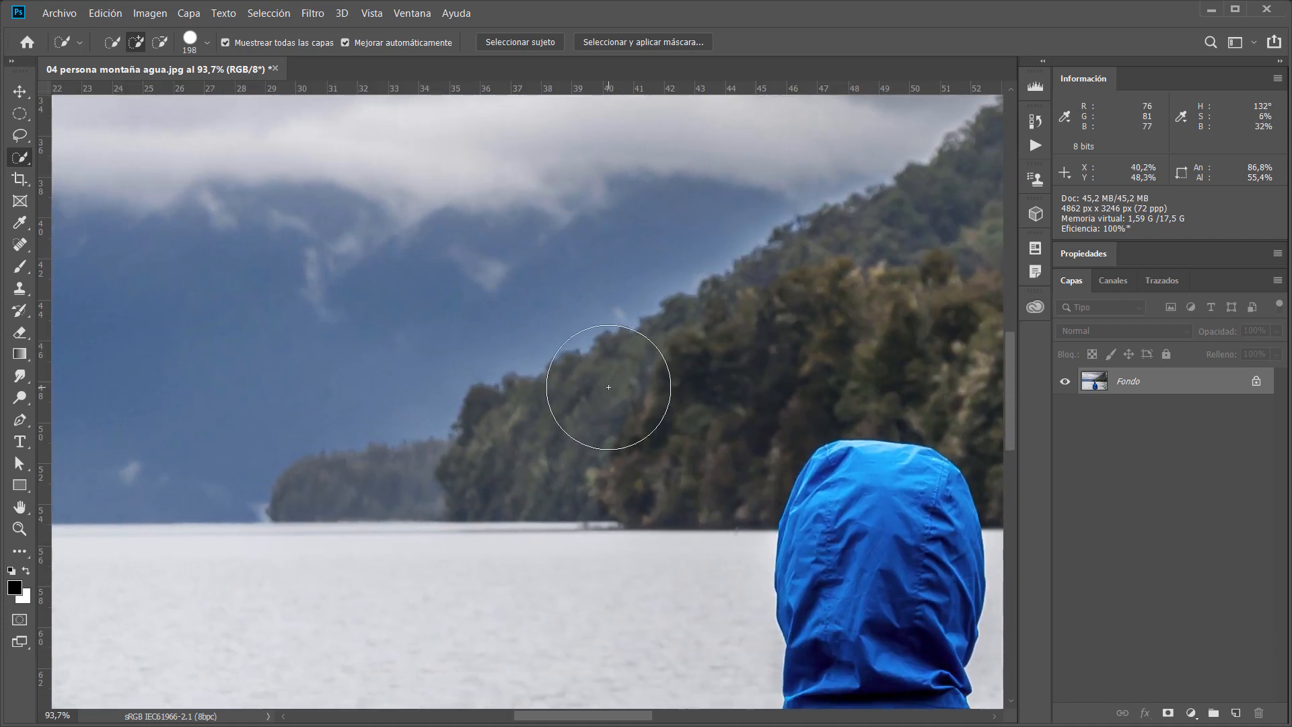
{"action": "scroll", "coordinate": [605, 383], "scroll_direction": "down", "scroll_amount": 8}
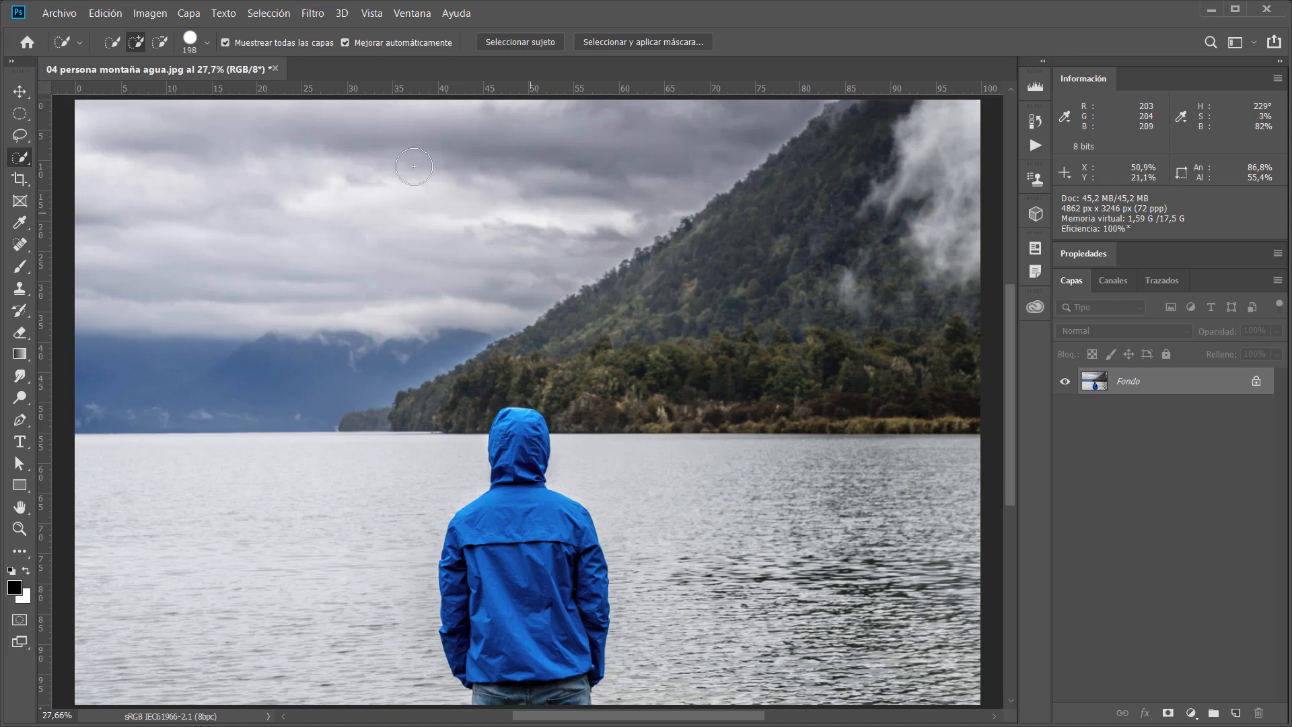
Show the sky selection edges and invert the selection.
{"action": "key", "text": "ctrl+h"}
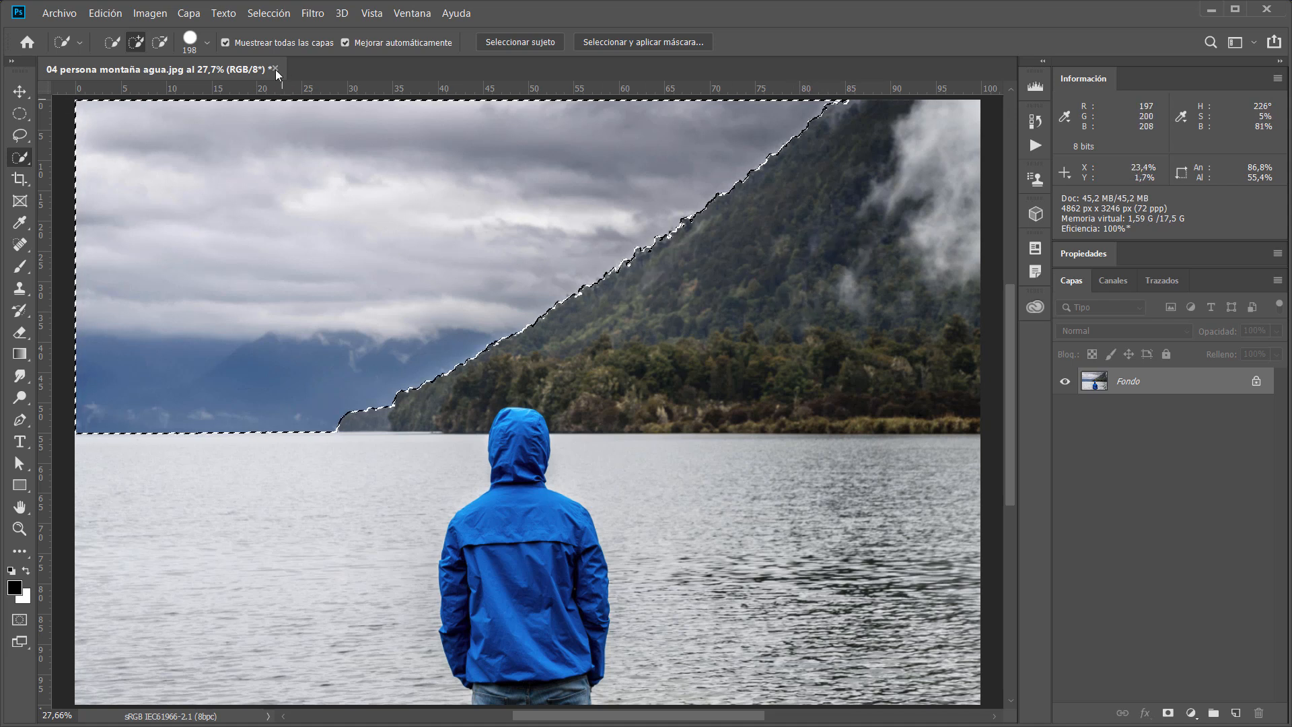
{"action": "left_click", "coordinate": [276, 14]}
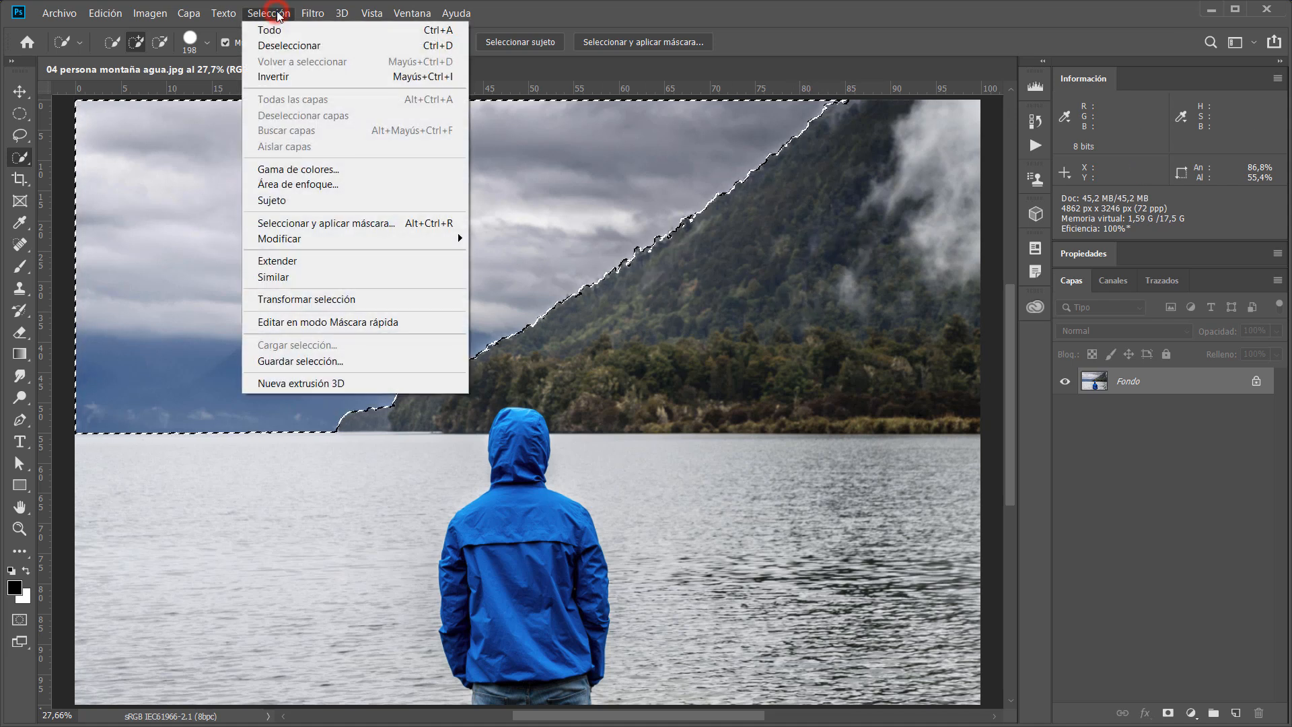
{"action": "left_click", "coordinate": [296, 76]}
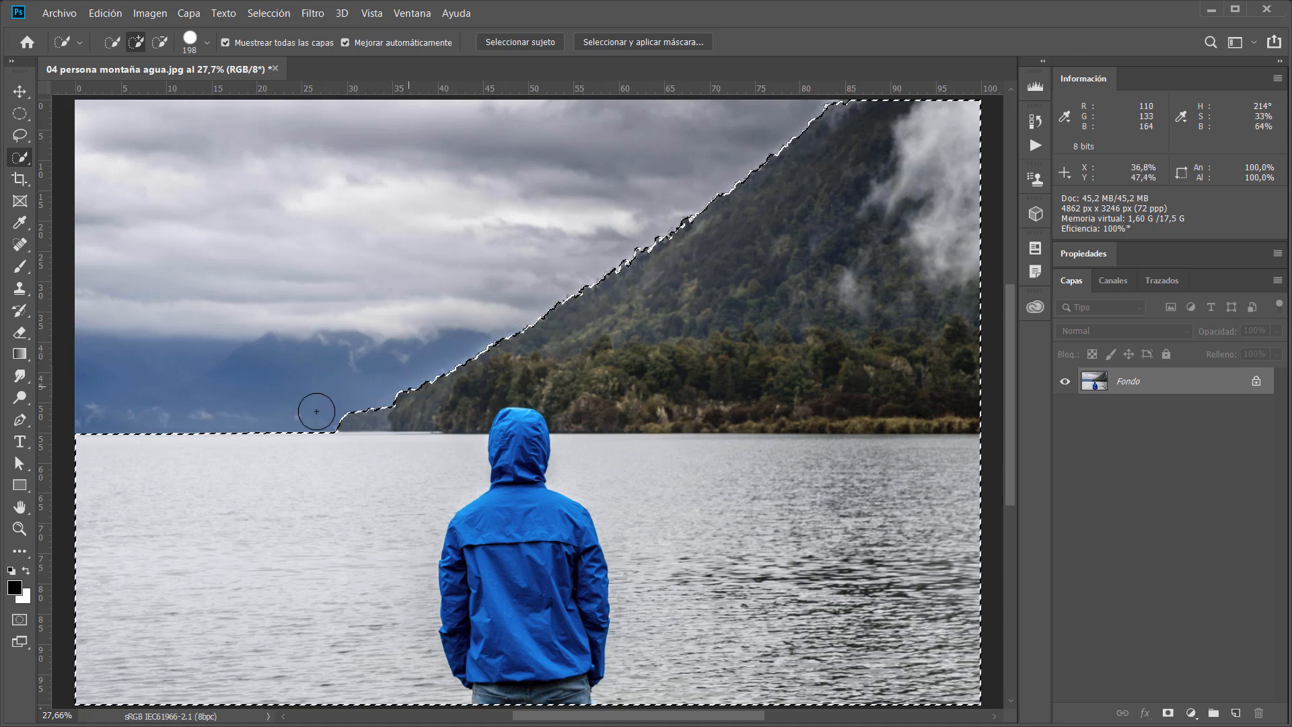
Subtract the water from the inverted selection with the Quick Selection tool, leaving only the mountain selected.
{"action": "right_click", "coordinate": [24, 156]}
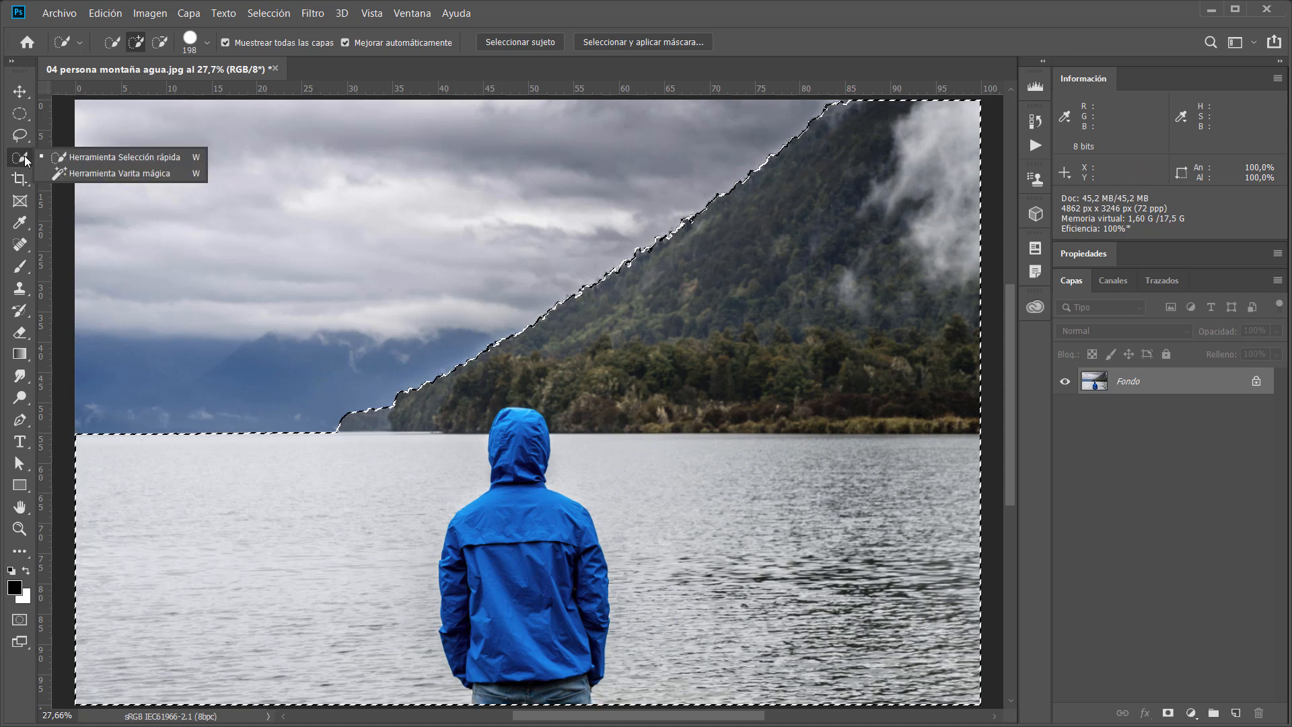
{"action": "left_click", "coordinate": [87, 157]}
{"action": "left_click", "coordinate": [138, 469], "text": "alt"}
{"action": "mouse_move", "coordinate": [231, 462]}
{"action": "left_mouse_down"}
{"action": "mouse_move", "coordinate": [862, 502]}
{"action": "mouse_move", "coordinate": [1001, 553]}
{"action": "mouse_move", "coordinate": [674, 666]}
{"action": "mouse_move", "coordinate": [475, 629]}
{"action": "mouse_move", "coordinate": [930, 672]}
{"action": "mouse_move", "coordinate": [639, 594]}
{"action": "mouse_move", "coordinate": [654, 562]}
{"action": "left_mouse_up"}
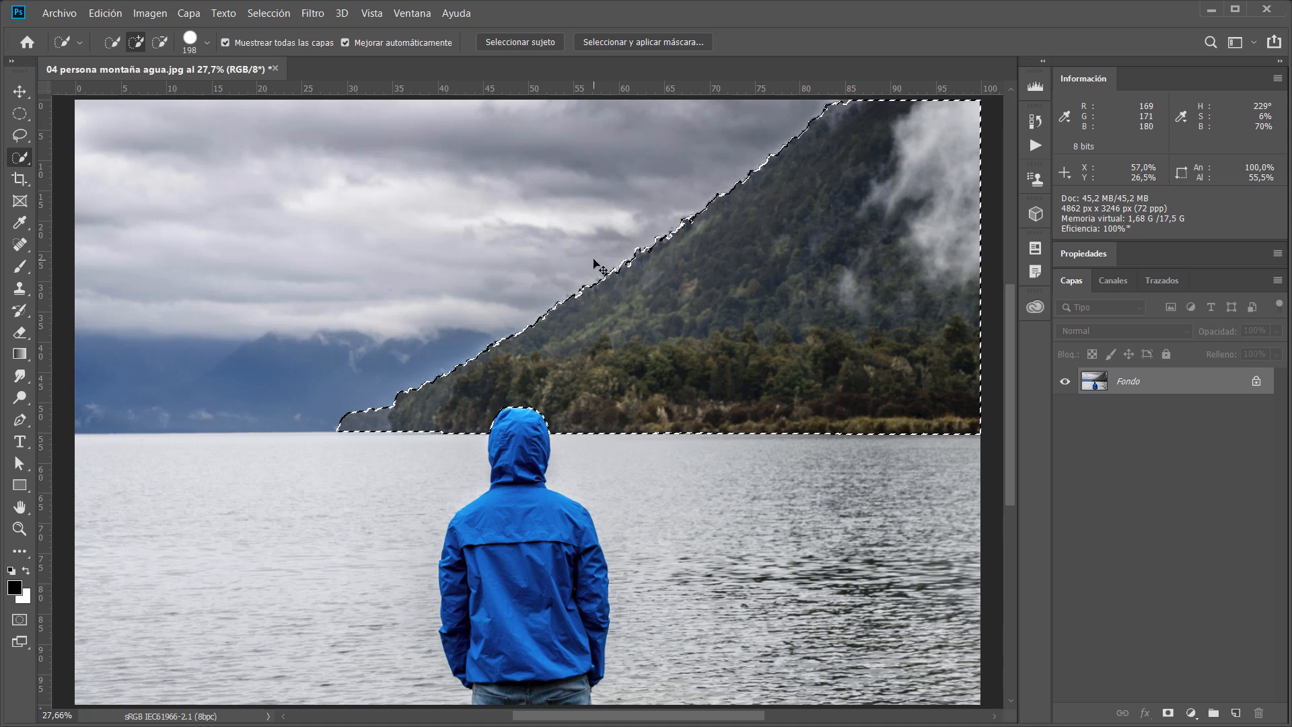
Hide the selection edges and apply Levels to the mountain with input levels 7 and 226.
{"action": "key", "text": "ctrl+d"}
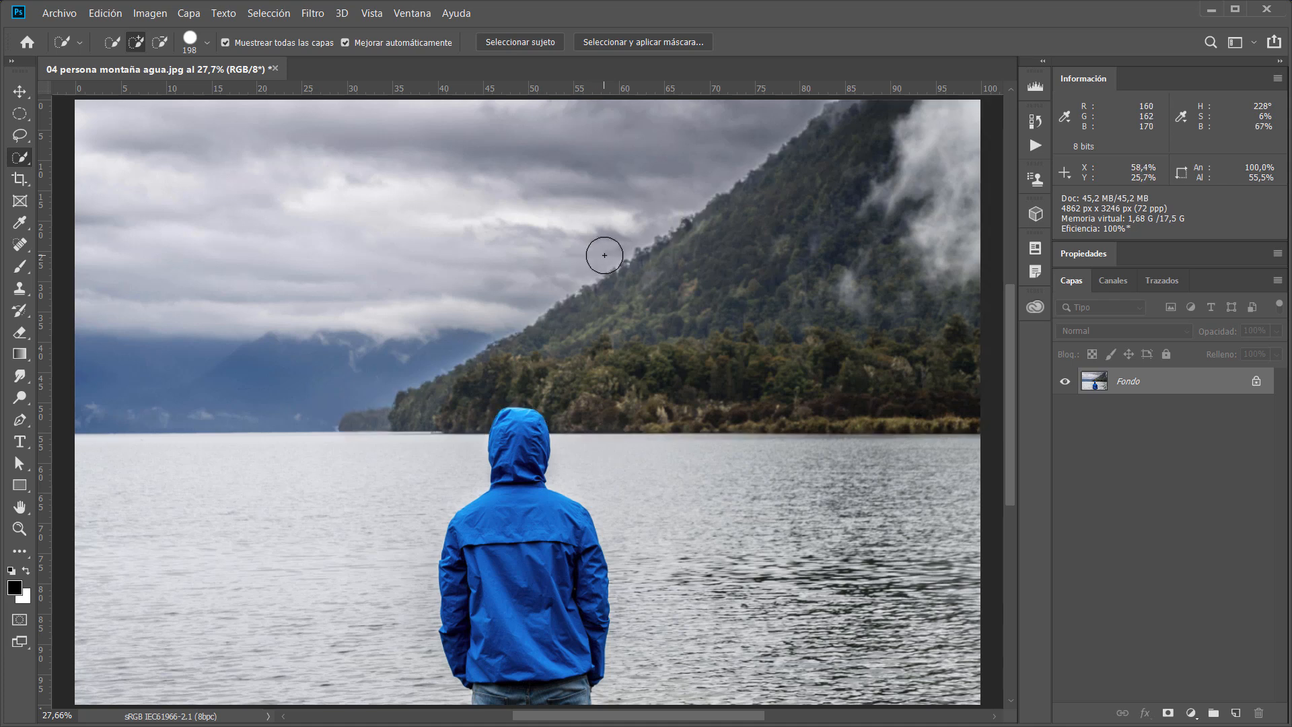
{"action": "key", "text": "ctrl+l"}
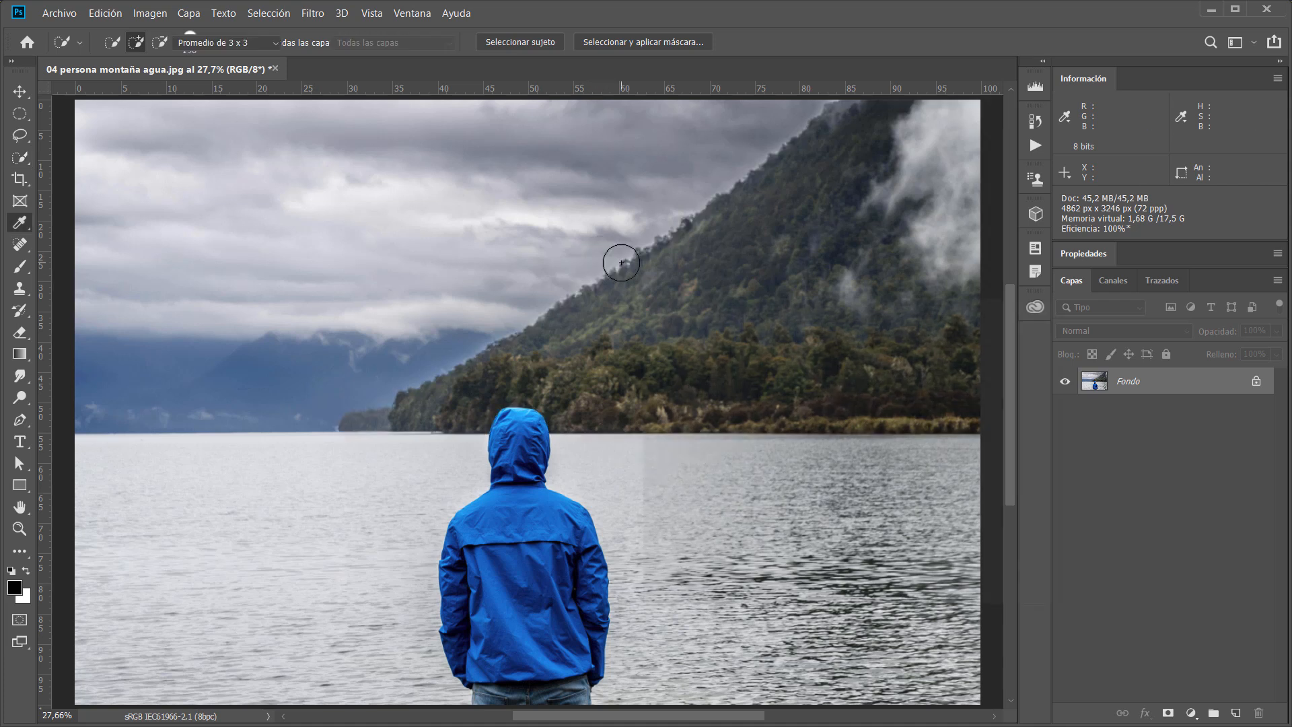
{"action": "left_click_drag", "start_coordinate": [735, 306], "coordinate": [720, 401]}
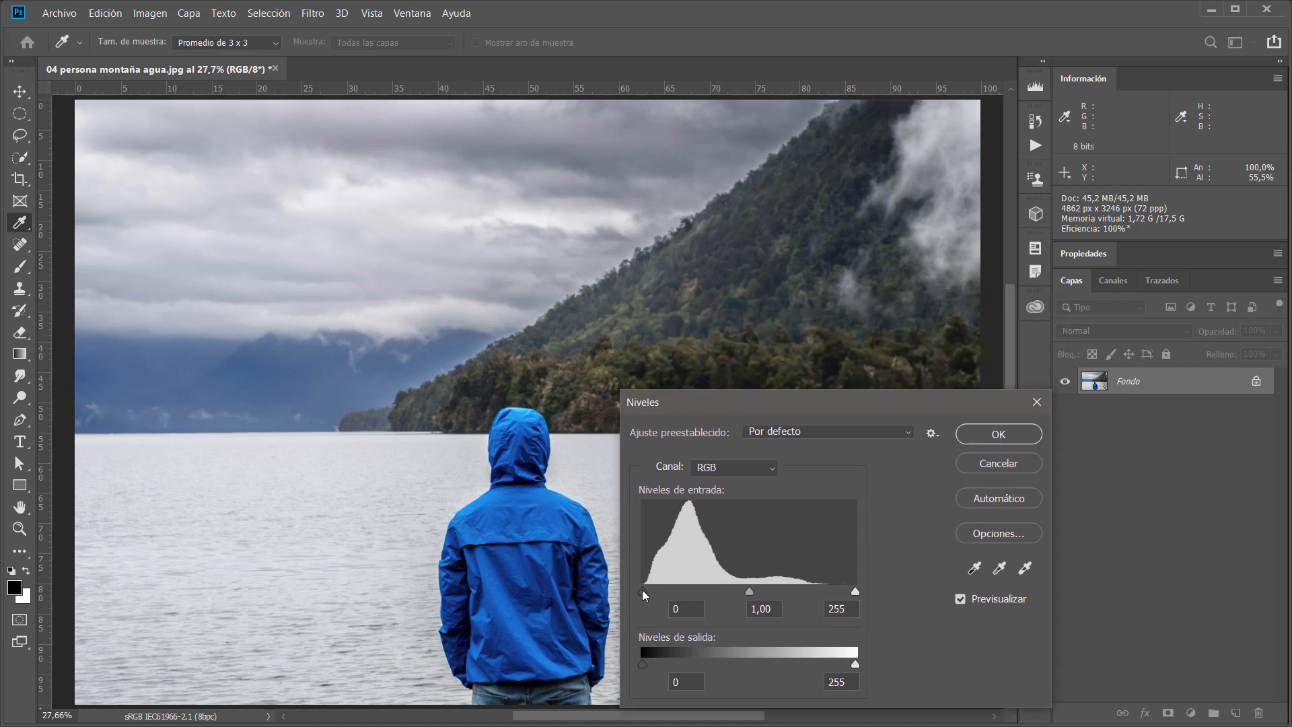
{"action": "left_click_drag", "start_coordinate": [643, 593], "coordinate": [648, 593]}
{"action": "left_click_drag", "start_coordinate": [856, 595], "coordinate": [831, 595]}
{"action": "left_click", "coordinate": [1001, 434]}
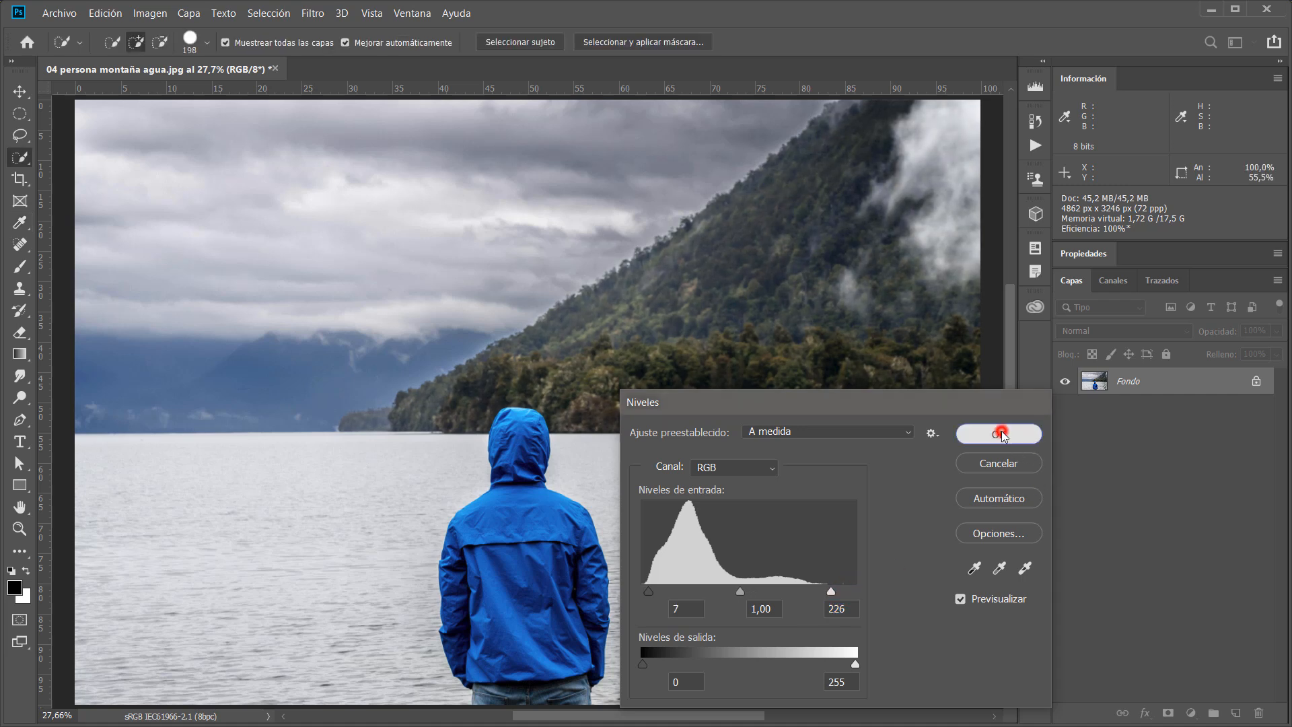
{"action": "left_click_drag", "start_coordinate": [456, 413], "coordinate": [609, 479]}
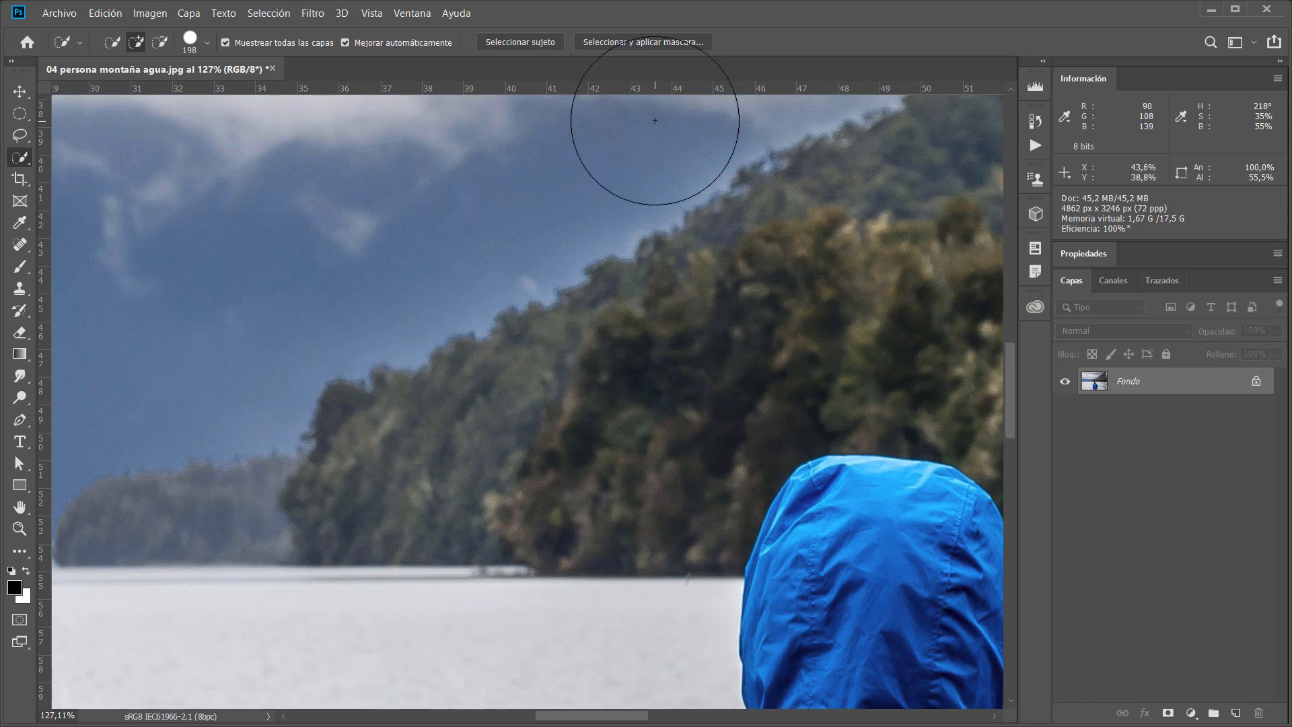
{"action": "key", "text": "ctrl+0"}
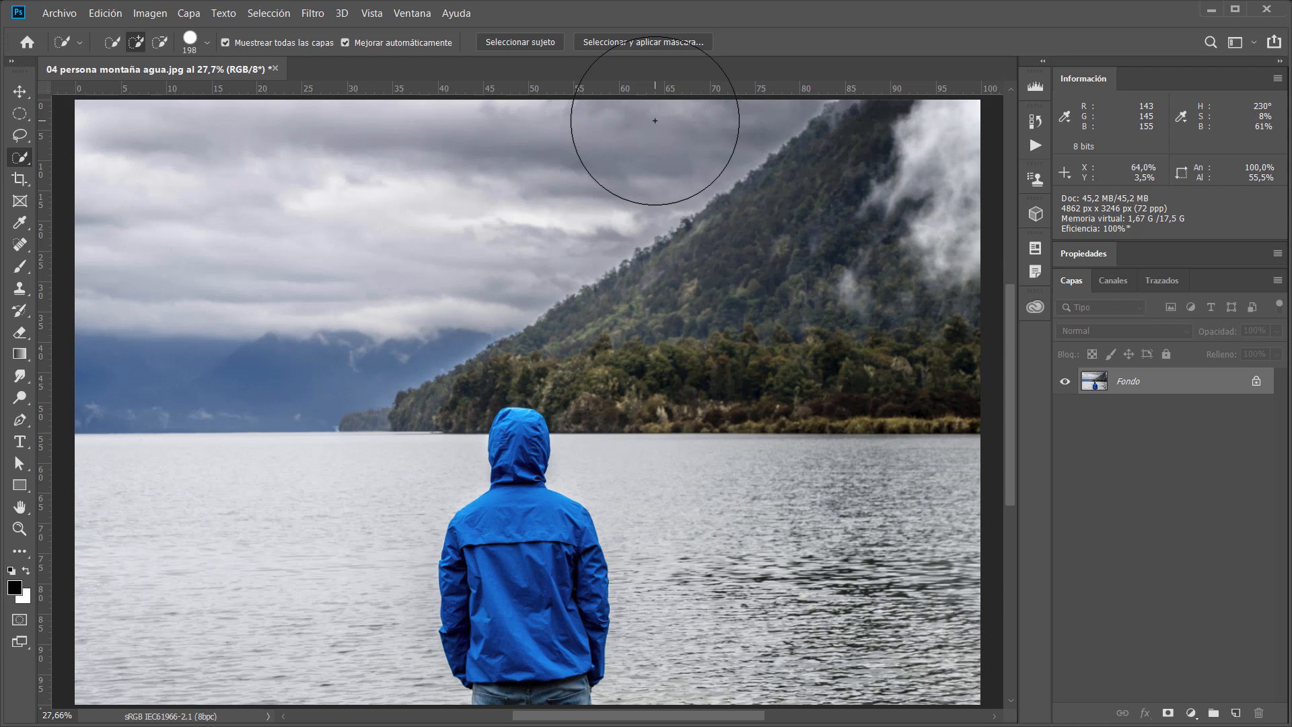